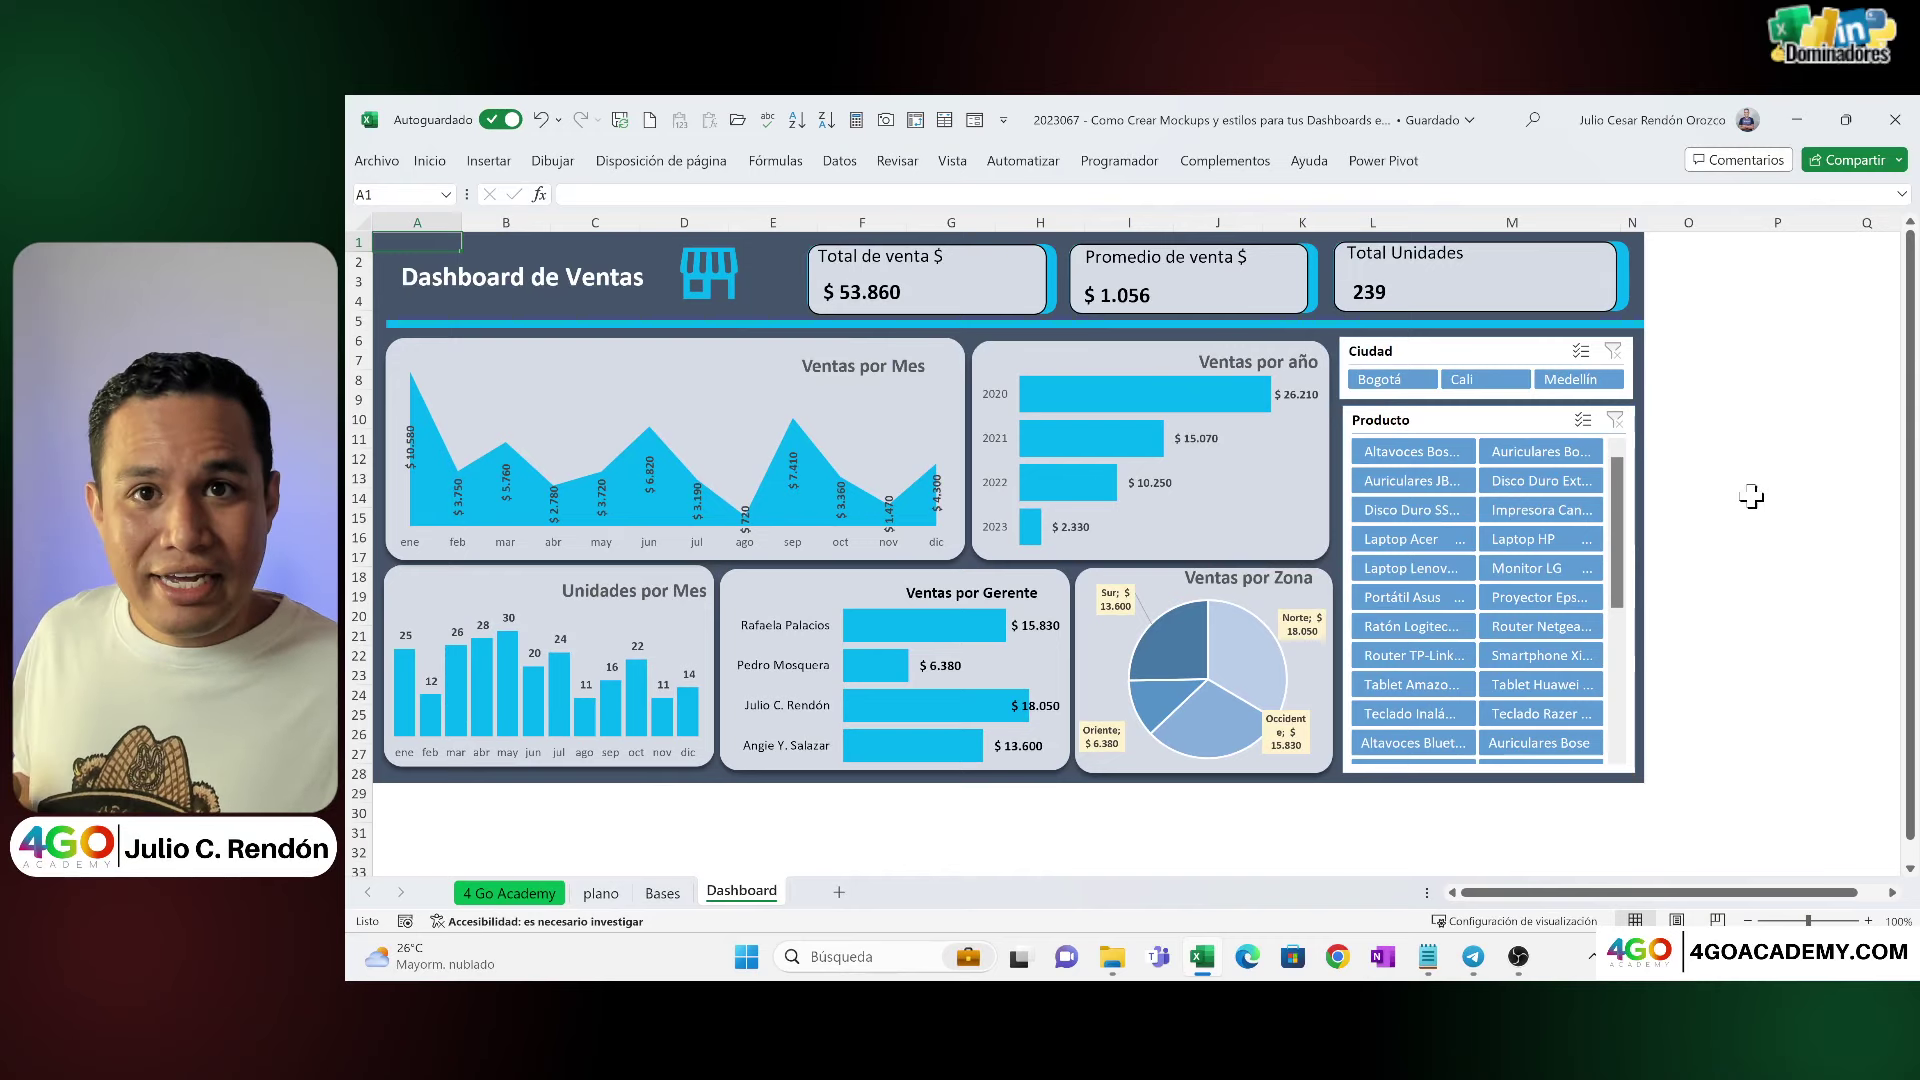
Step: Move from the Dashboard sheet to the plano sheet showing the crossed-out dashboard sketch
{"action": "left_click", "coordinate": [1388, 381]}
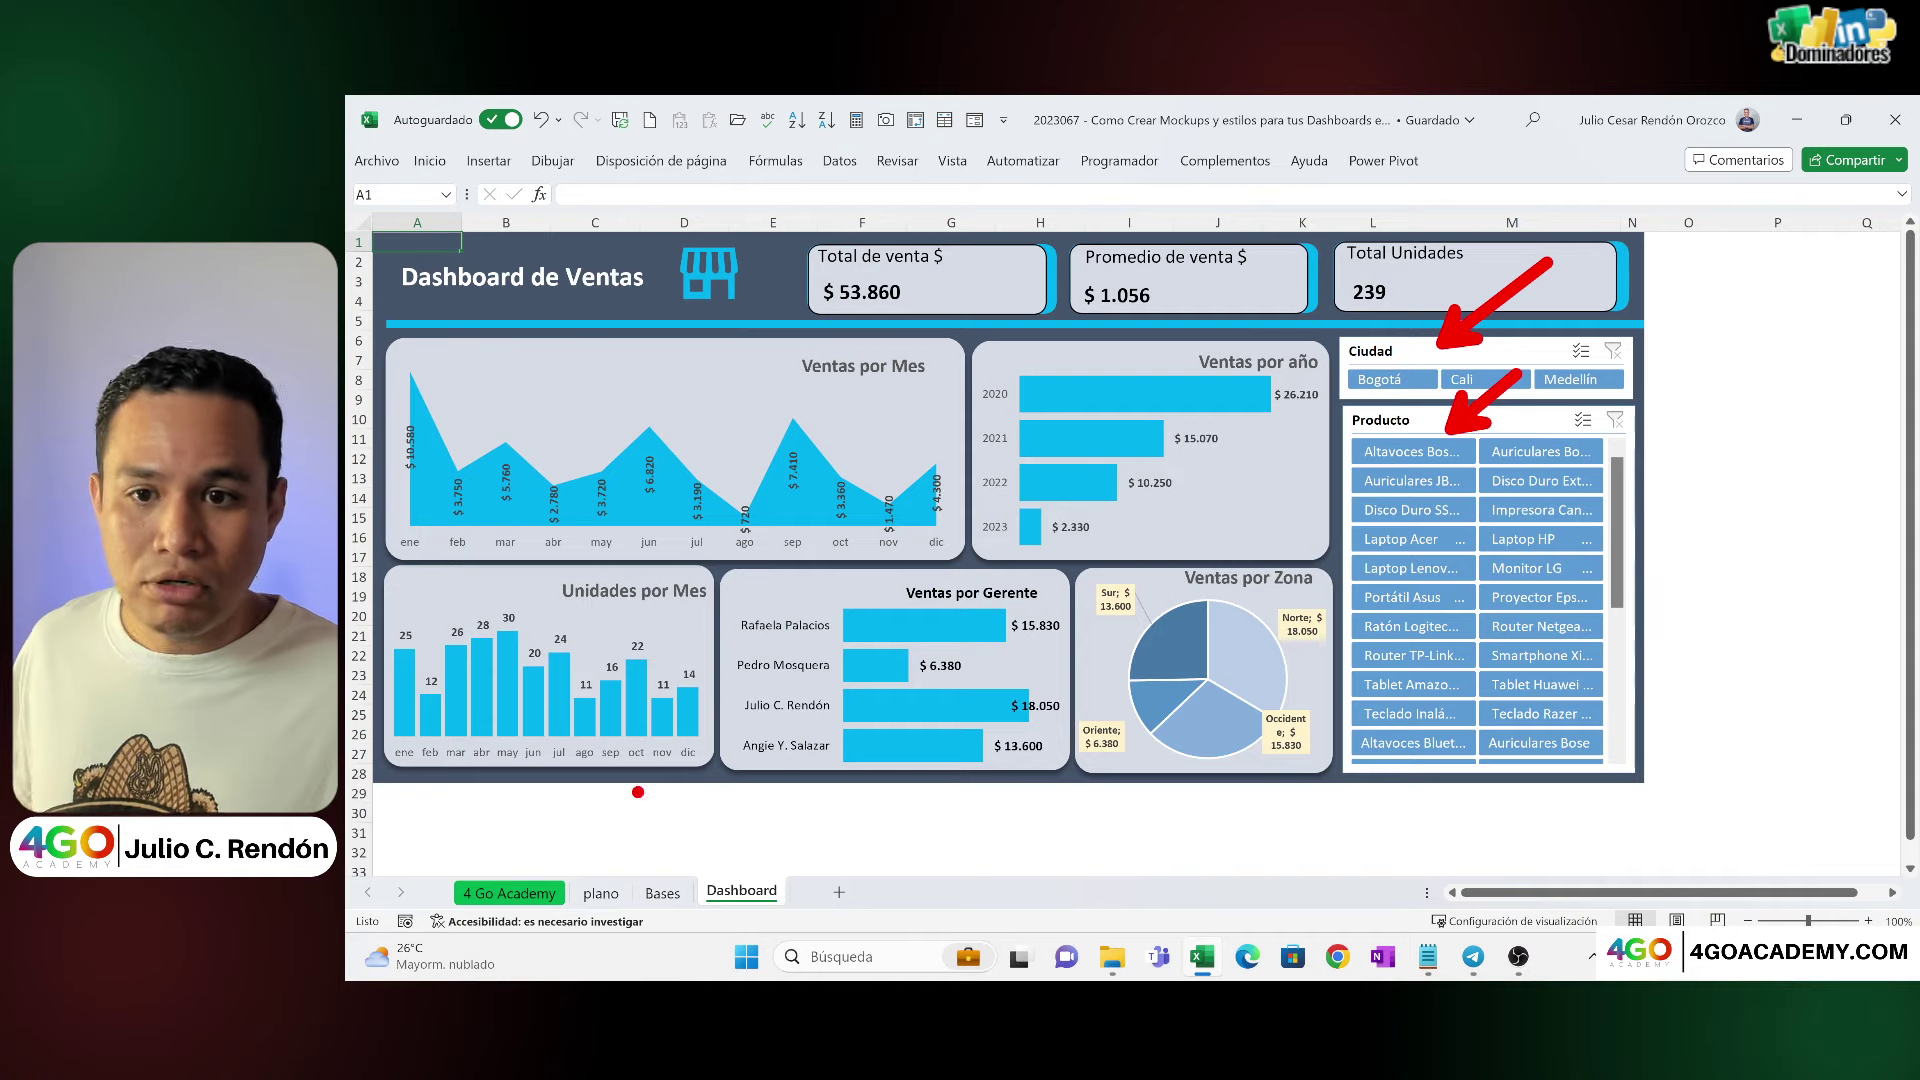
{"action": "left_click", "coordinate": [672, 897]}
Step: Browse from the plano sketch through the 4 Go Academy sales data to the Bases pivot tables
{"action": "left_click", "coordinate": [603, 897]}
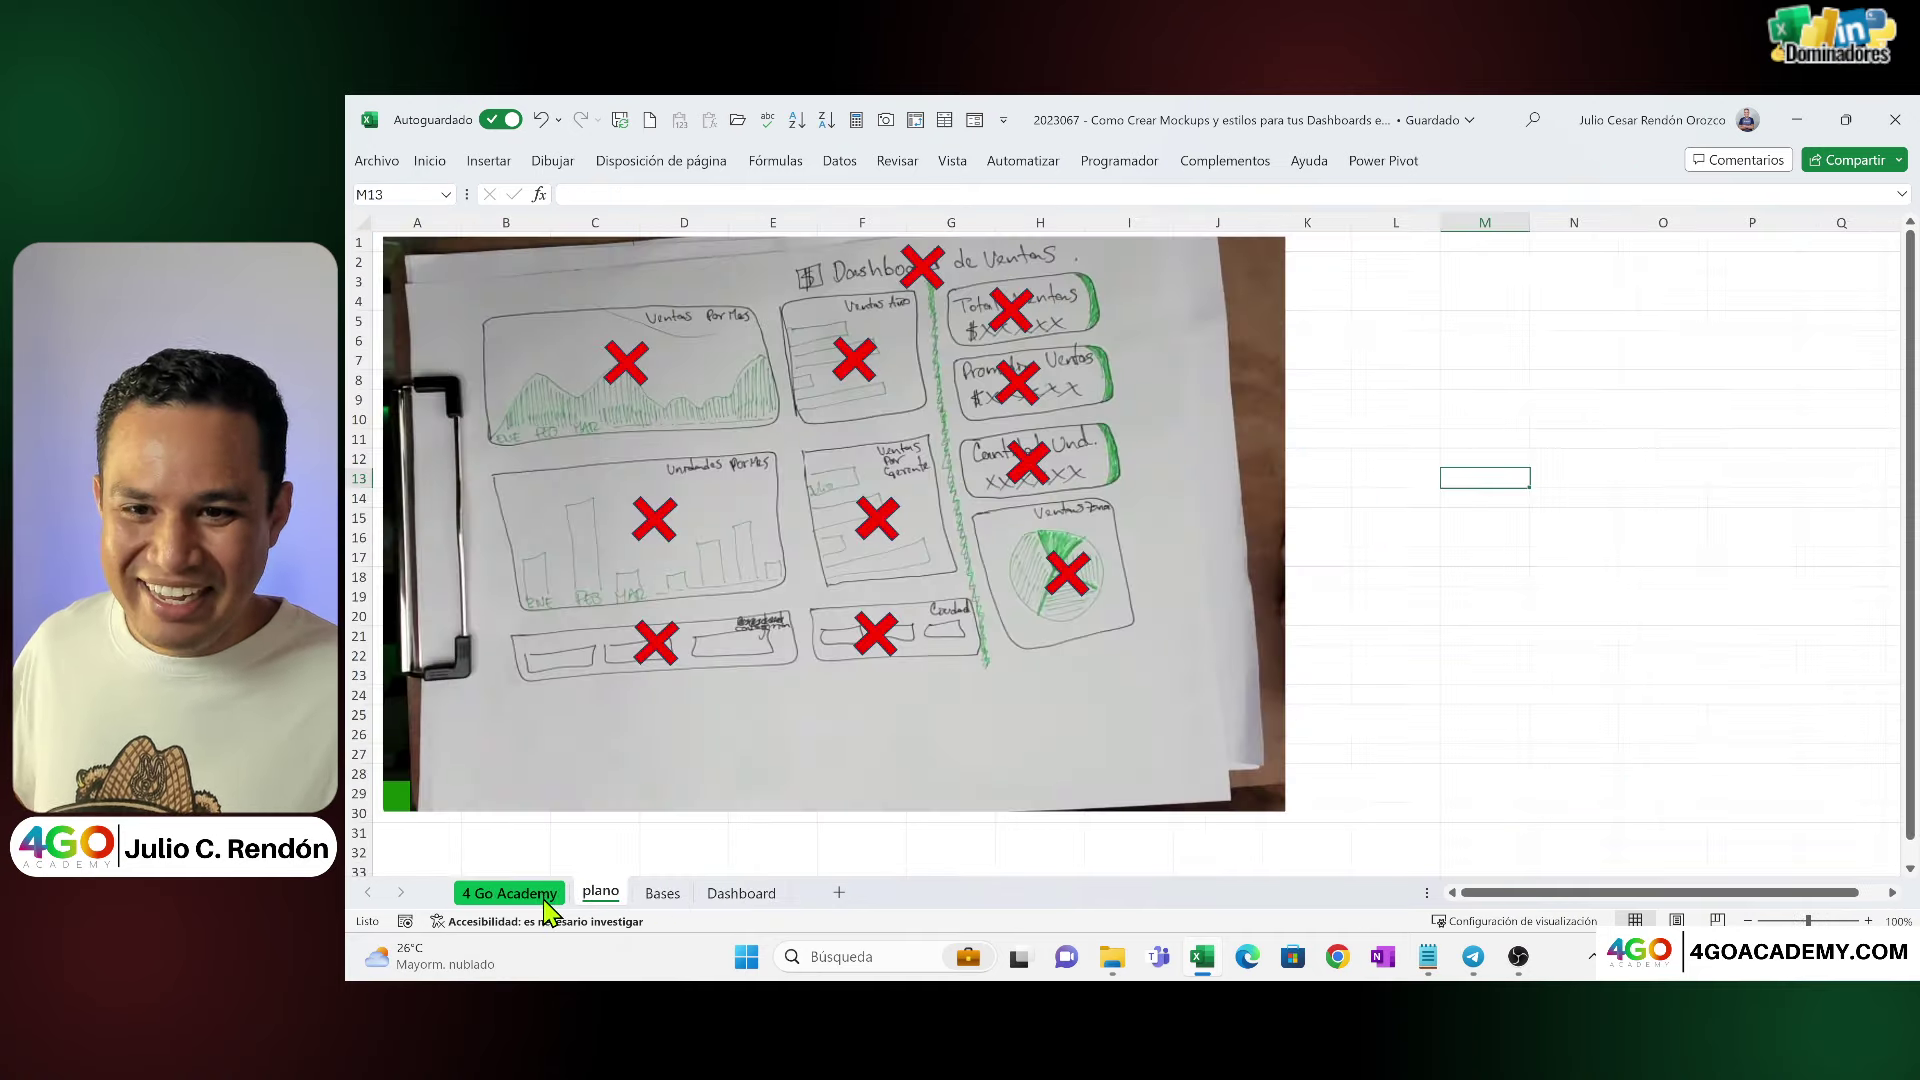
{"action": "left_click", "coordinate": [549, 892]}
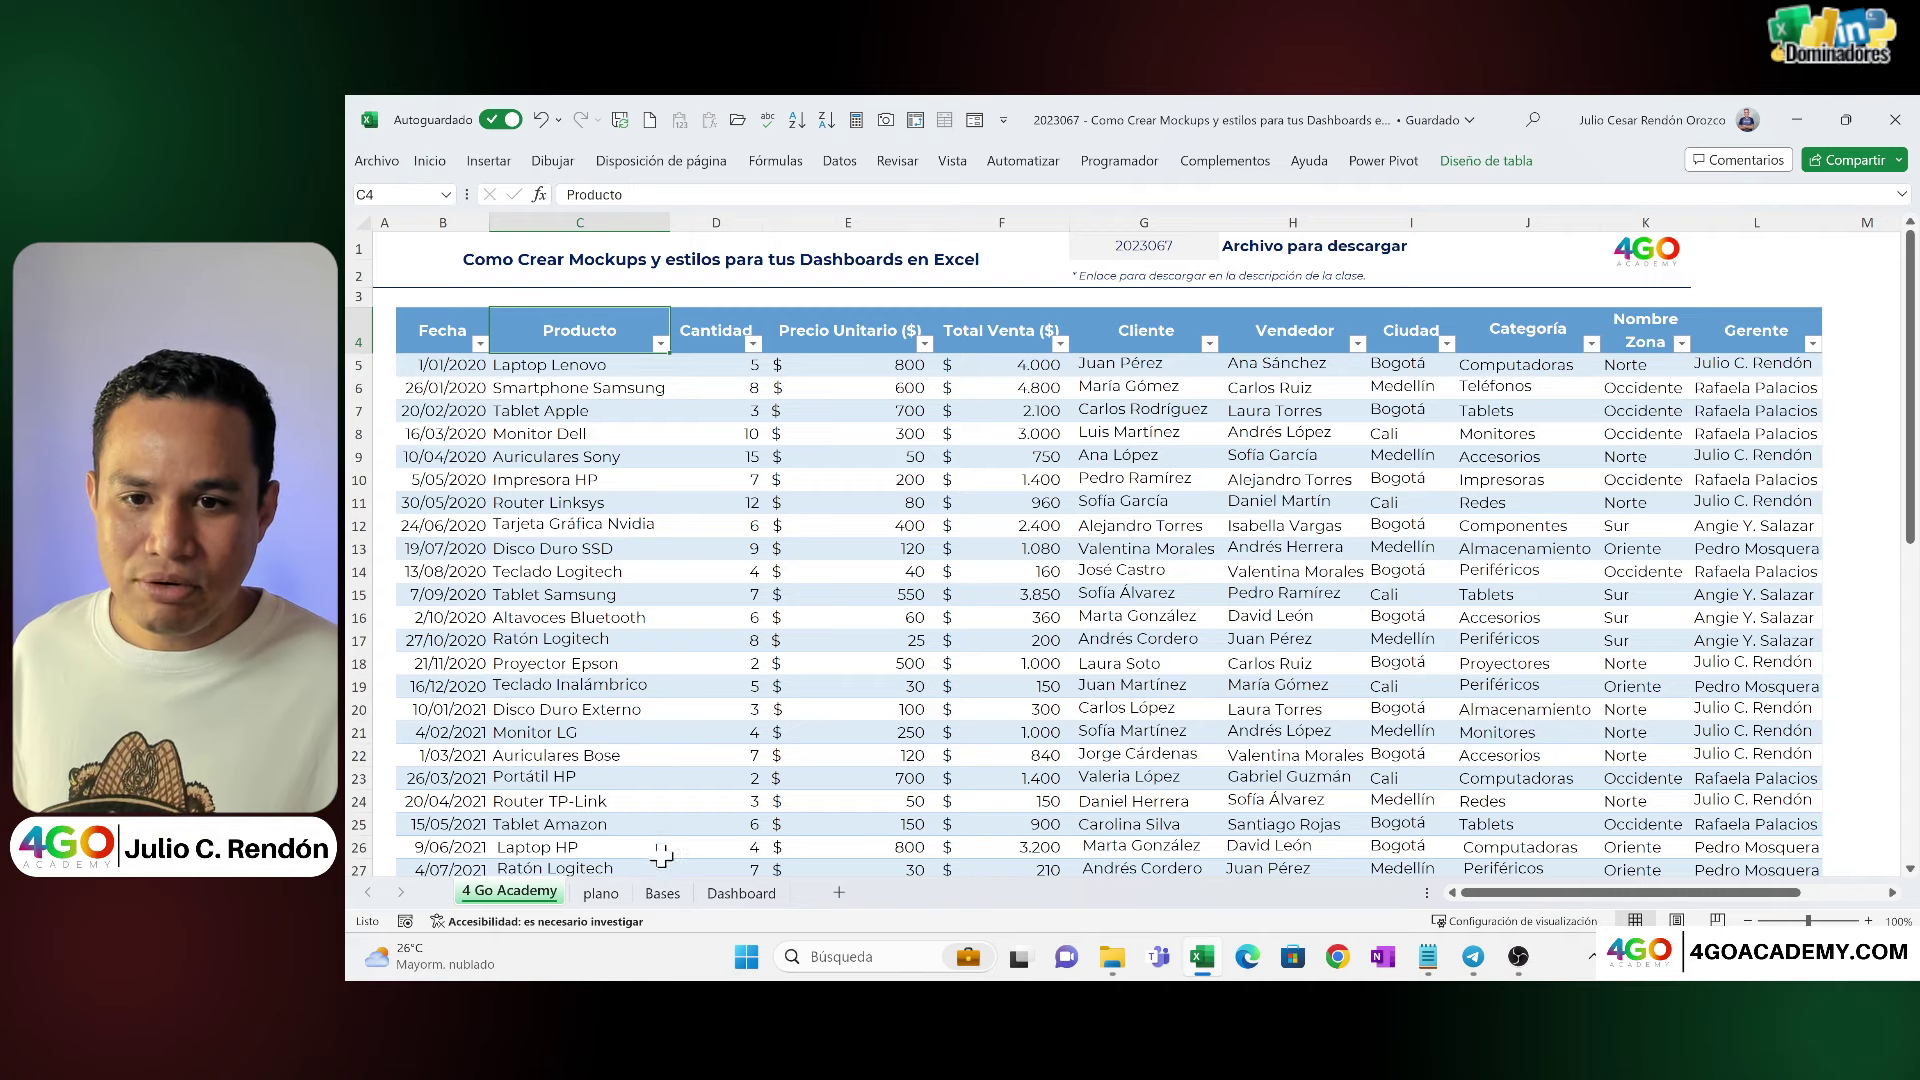
{"action": "left_click", "coordinate": [660, 893]}
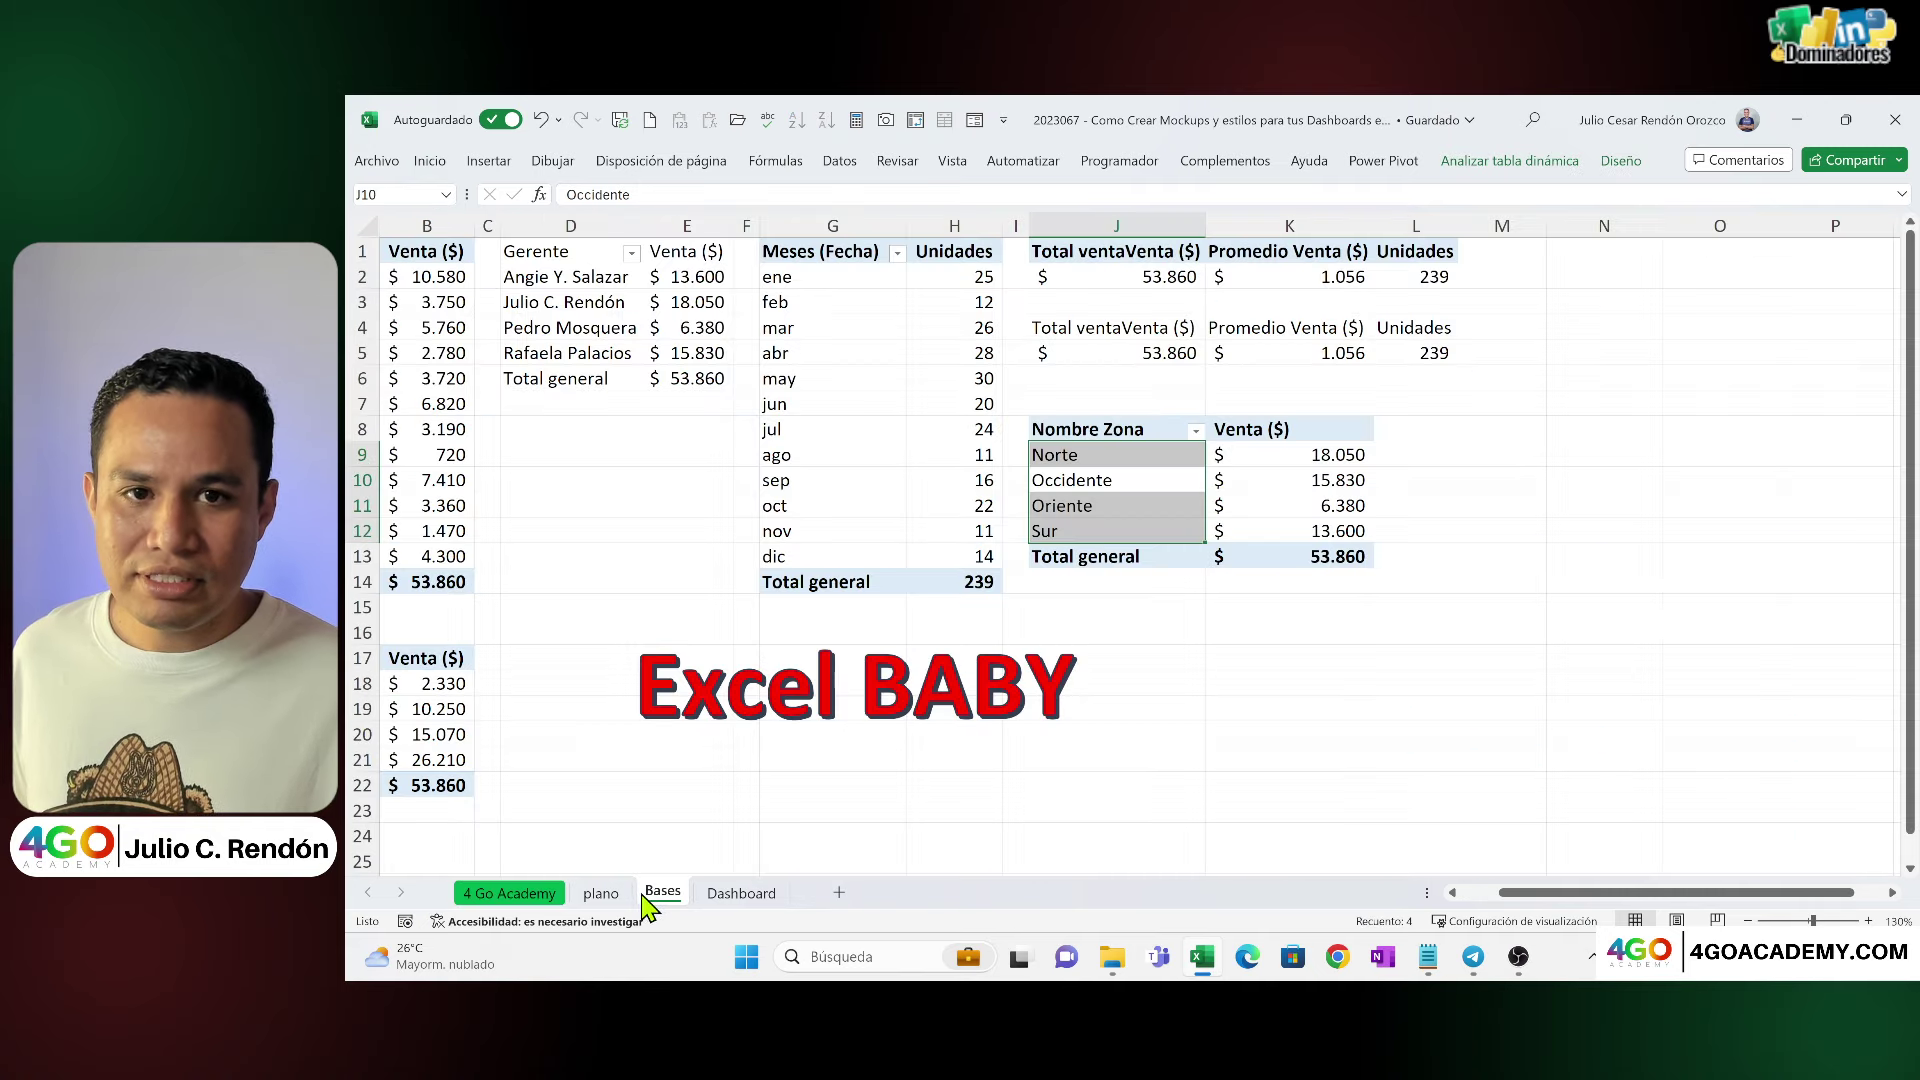
Step: Insert a Categoría slicer from the Nombre Zona pivot table
{"action": "left_click", "coordinate": [1088, 490]}
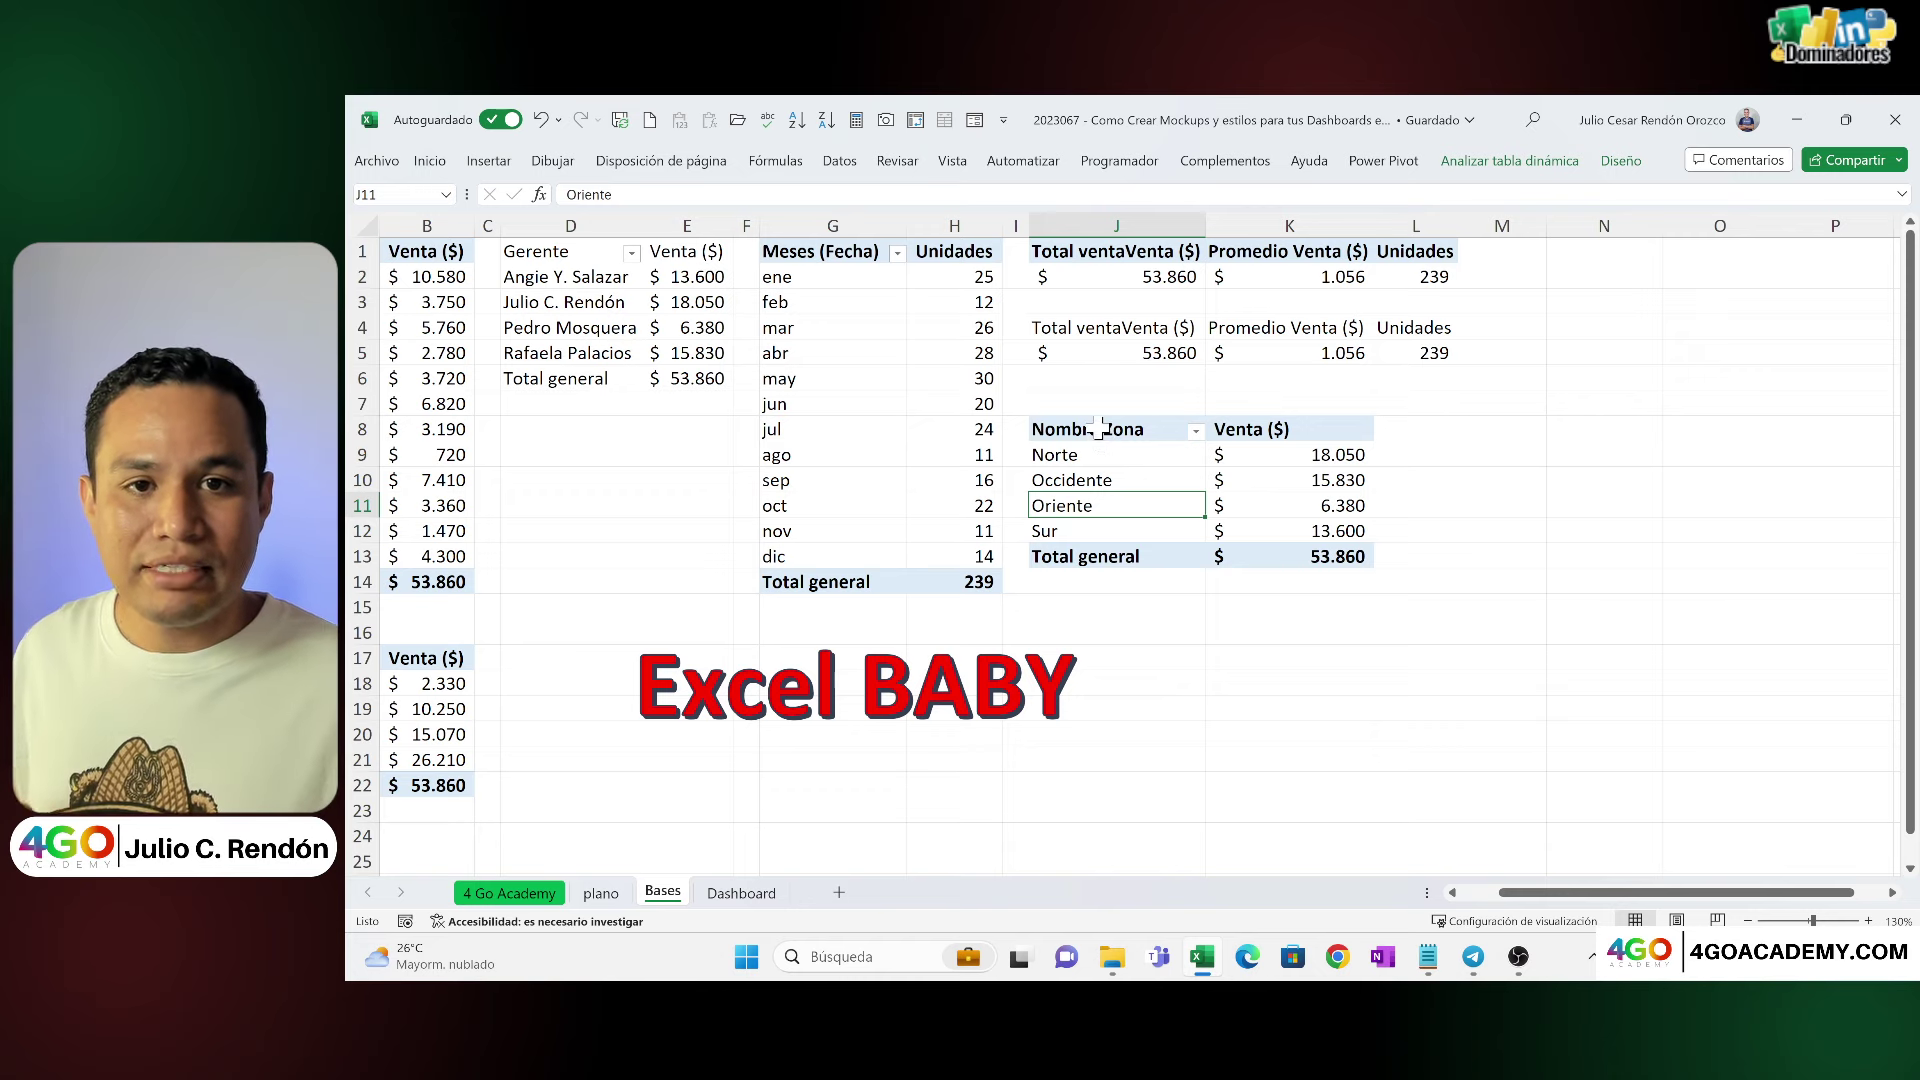
{"action": "left_click_drag", "start_coordinate": [1098, 428], "coordinate": [1240, 534]}
{"action": "left_click", "coordinate": [1240, 505]}
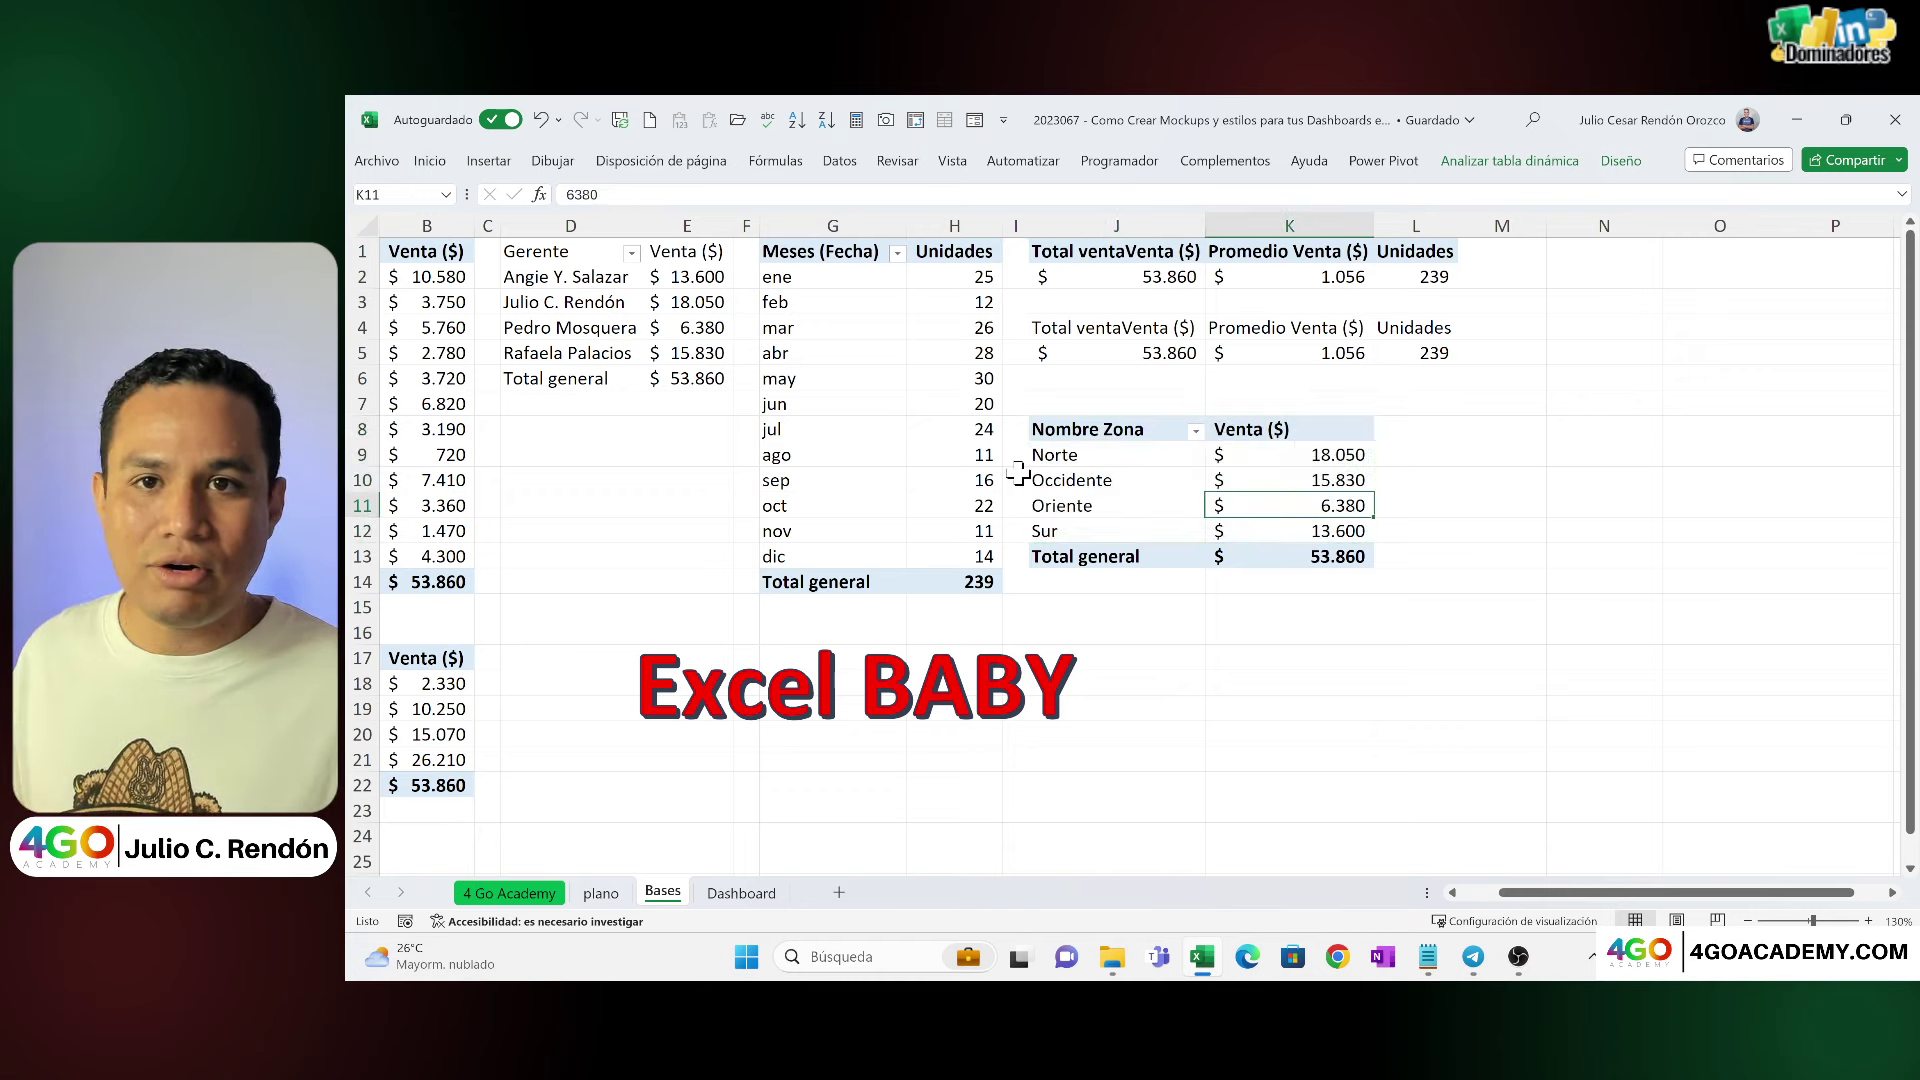
{"action": "left_click", "coordinate": [1520, 162]}
{"action": "left_click", "coordinate": [1098, 193]}
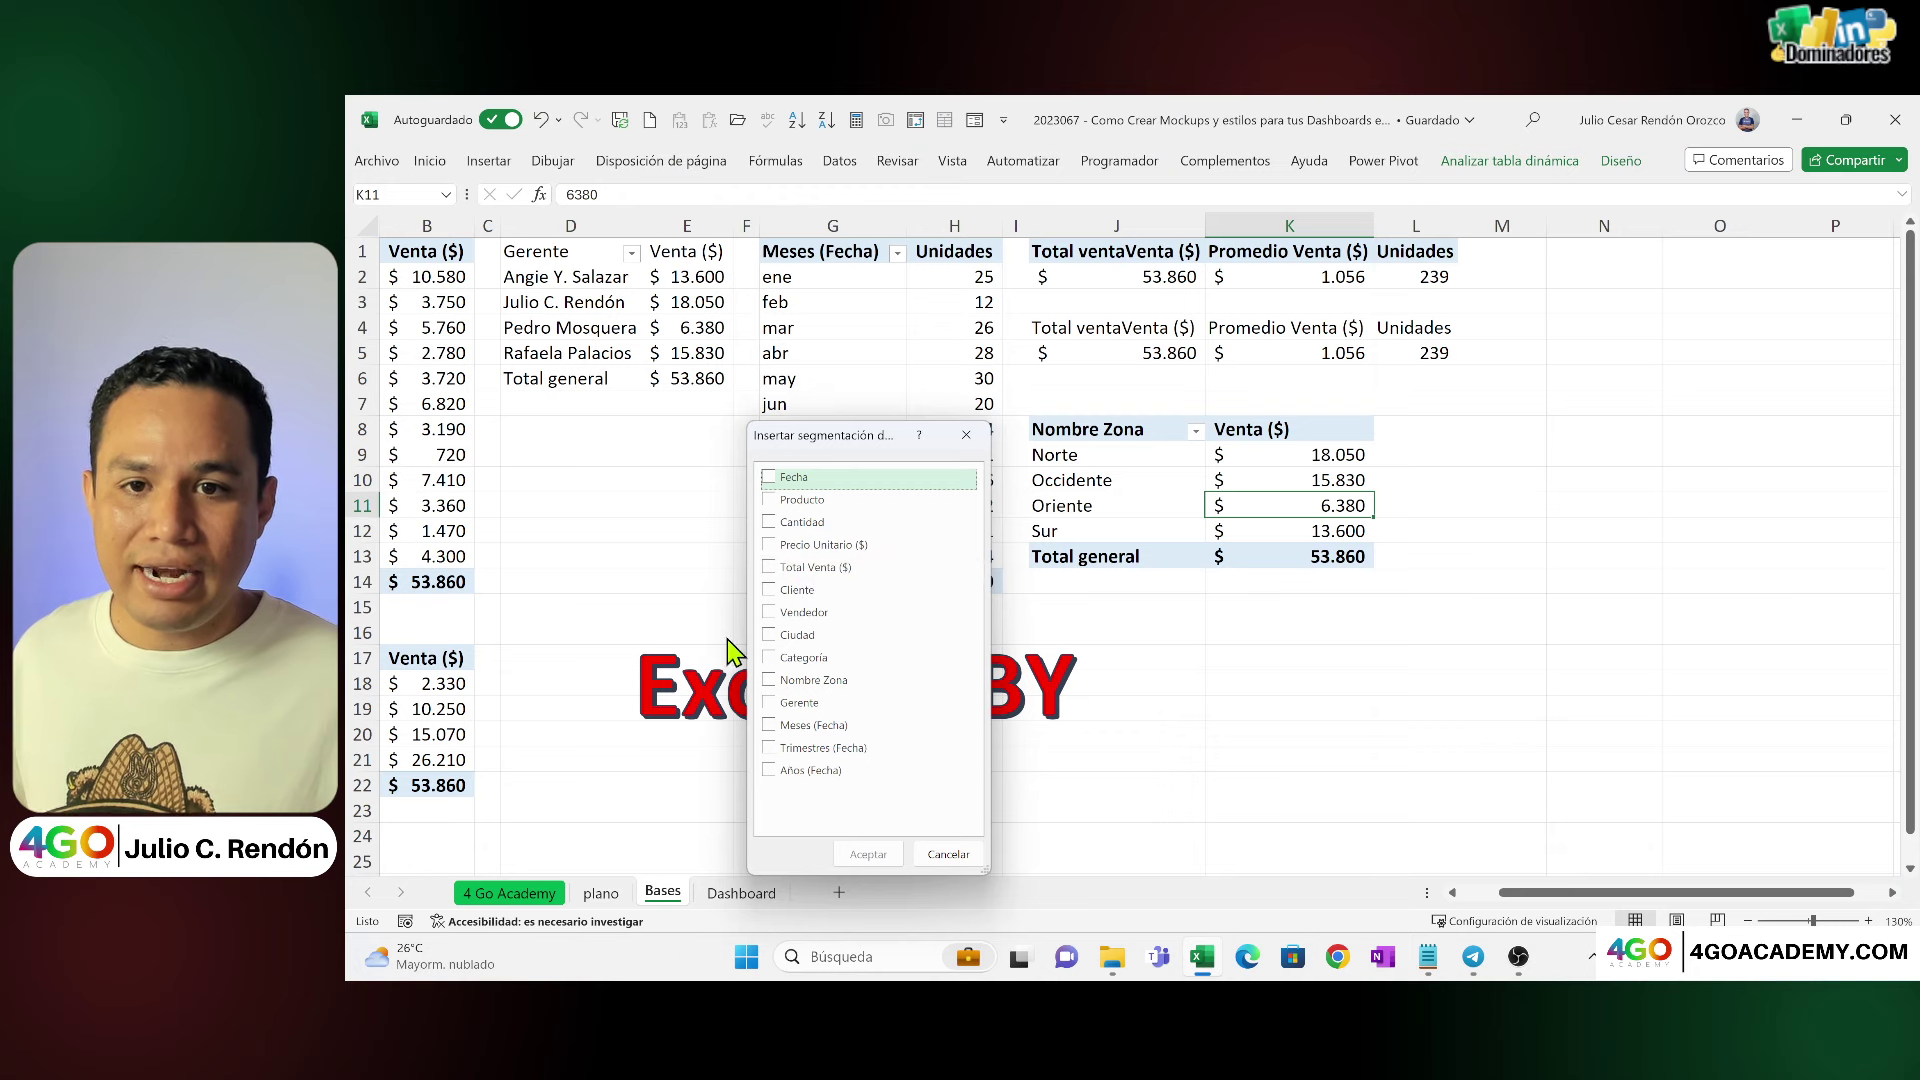
{"action": "left_click", "coordinate": [768, 656]}
{"action": "left_click", "coordinate": [866, 855]}
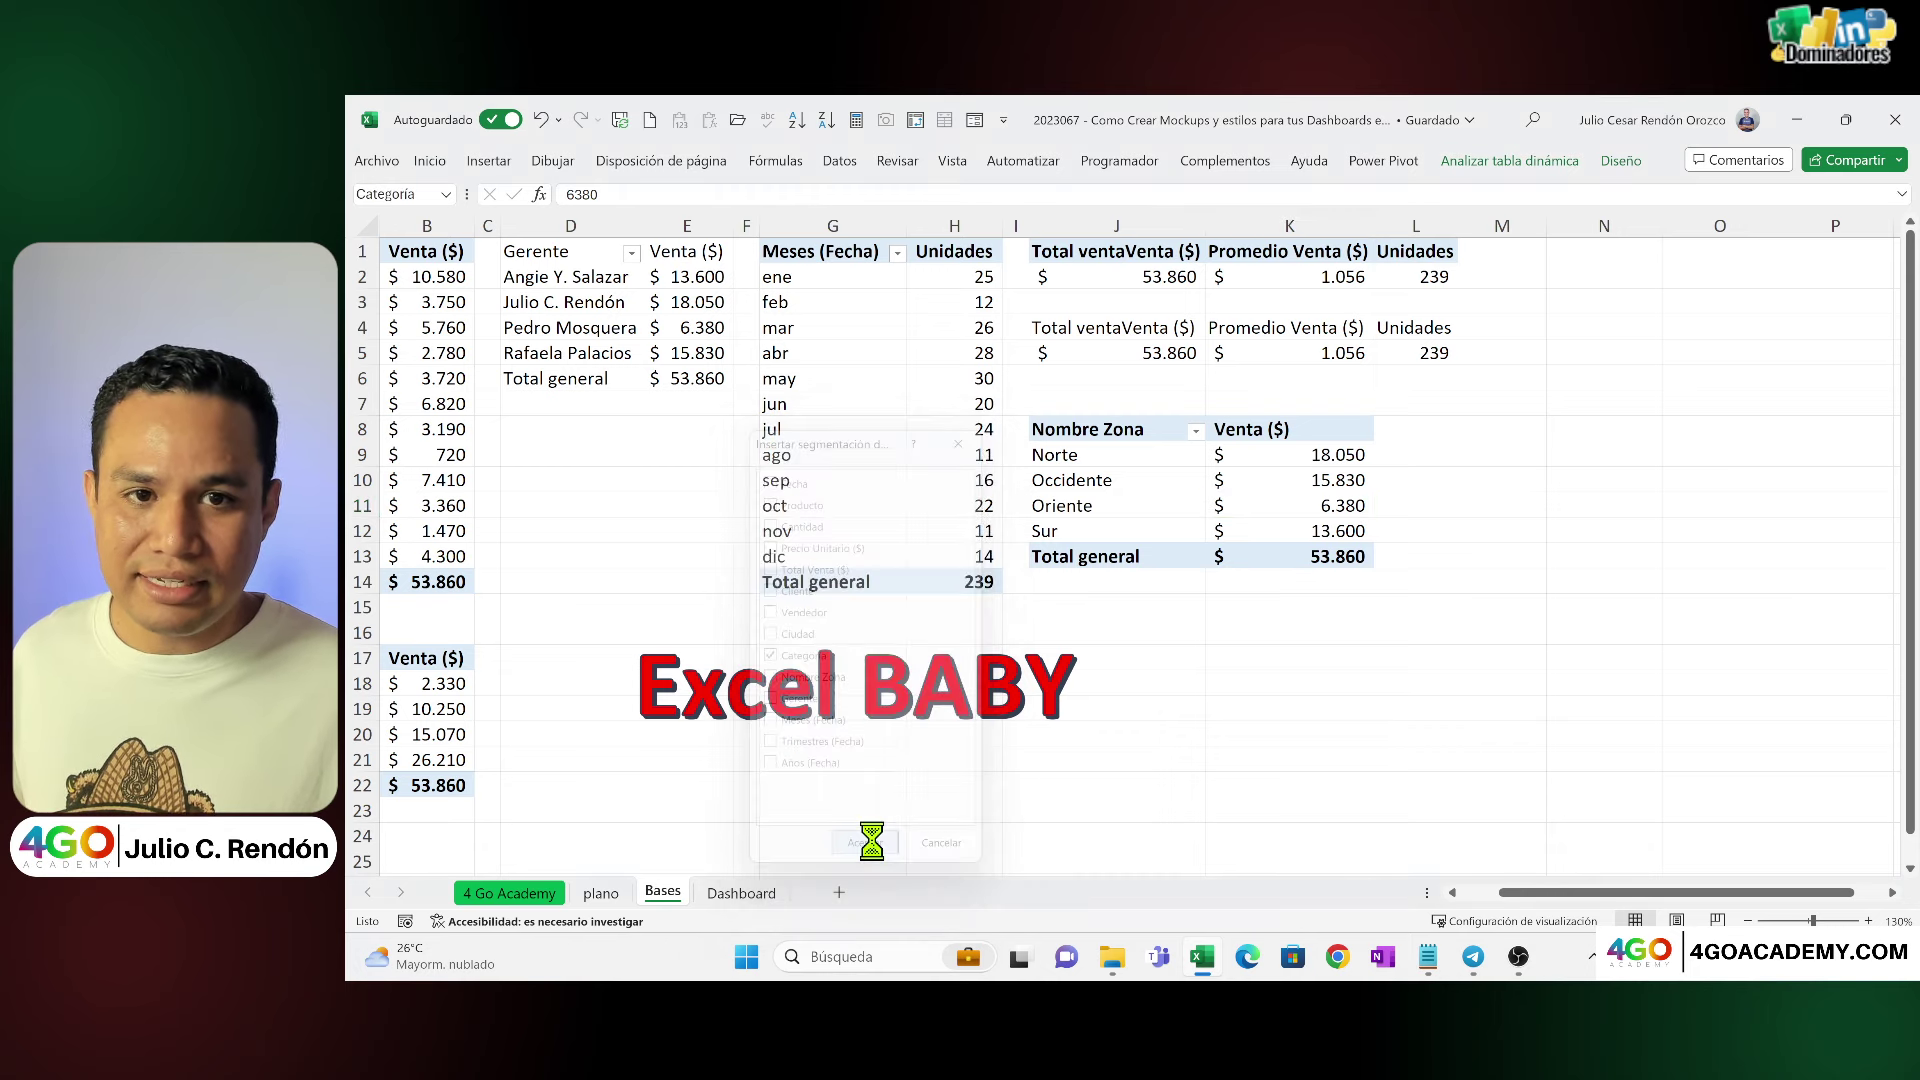
Step: Move the Categoría slicer to the upper right and make it taller and wider
{"action": "left_click_drag", "start_coordinate": [1170, 400], "coordinate": [1508, 281]}
{"action": "left_click_drag", "start_coordinate": [1493, 626], "coordinate": [1490, 828]}
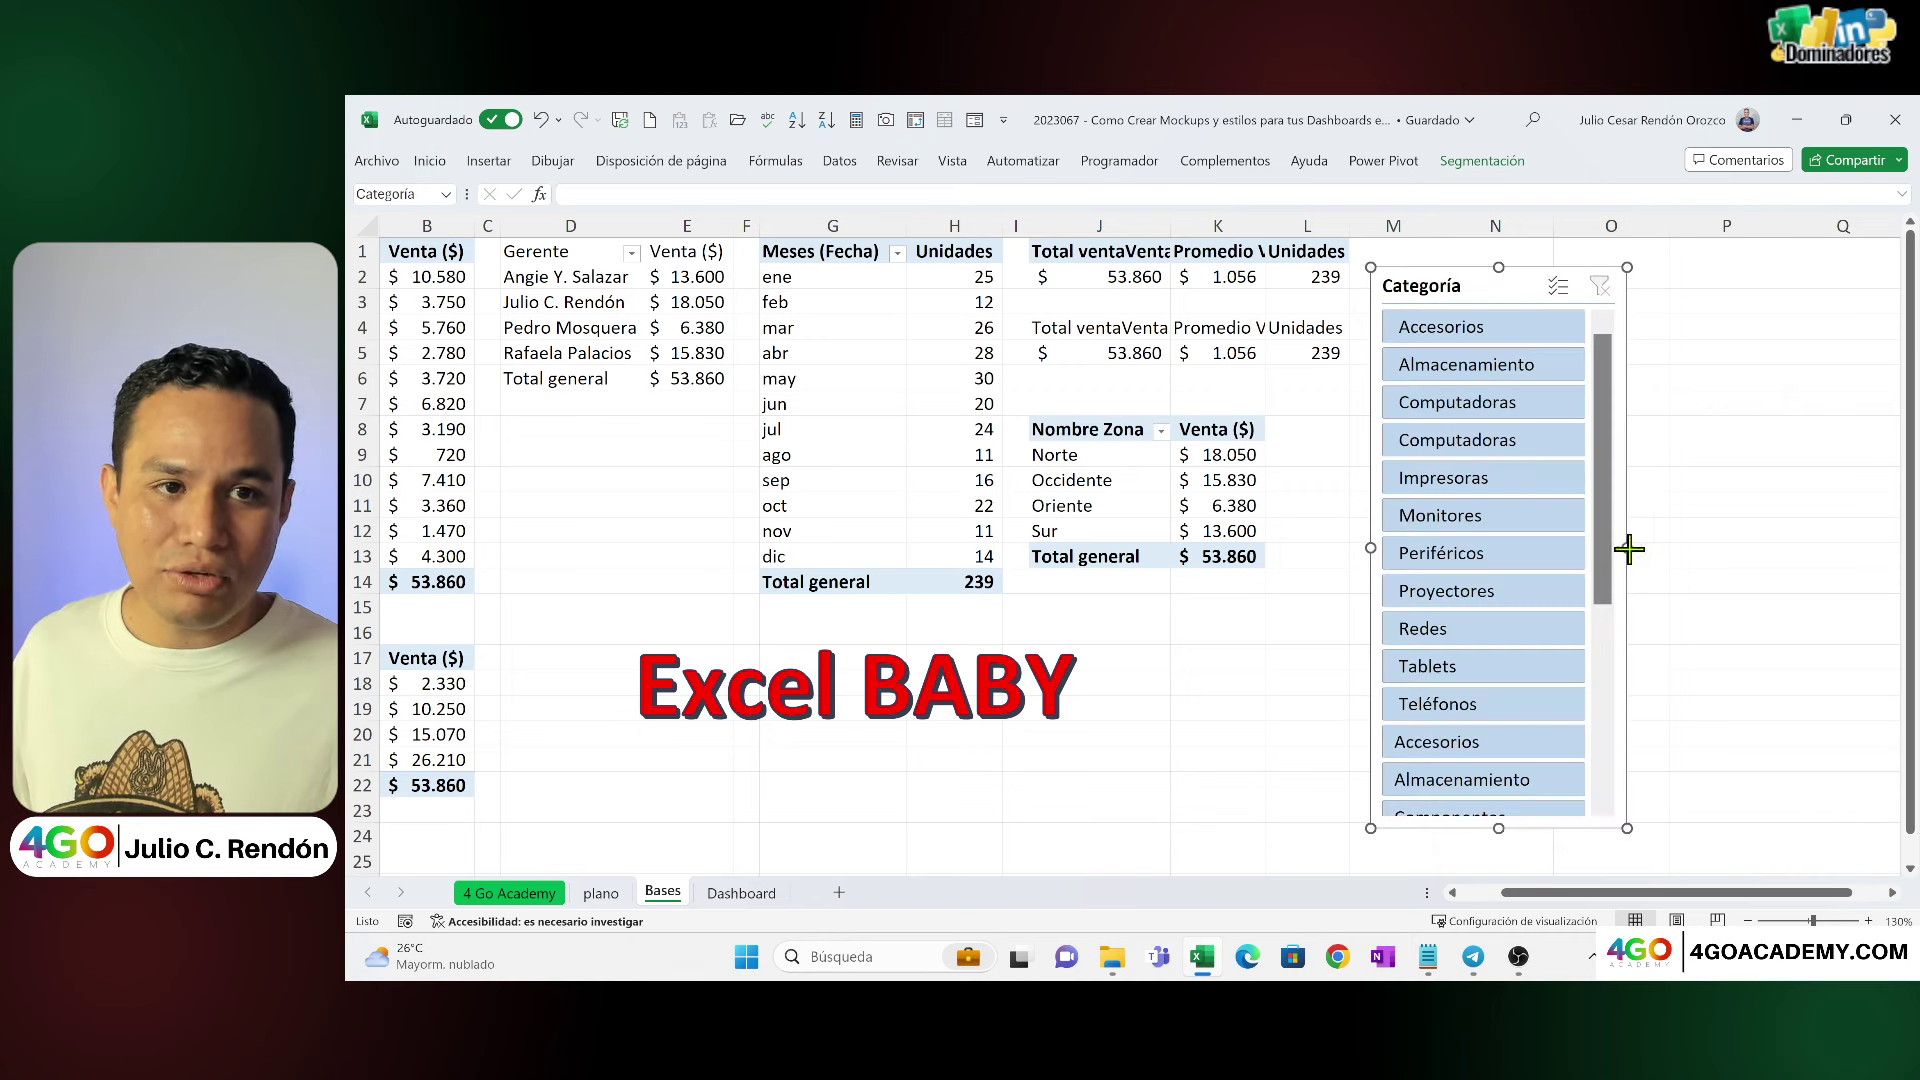
{"action": "left_click_drag", "start_coordinate": [1628, 548], "coordinate": [1815, 548]}
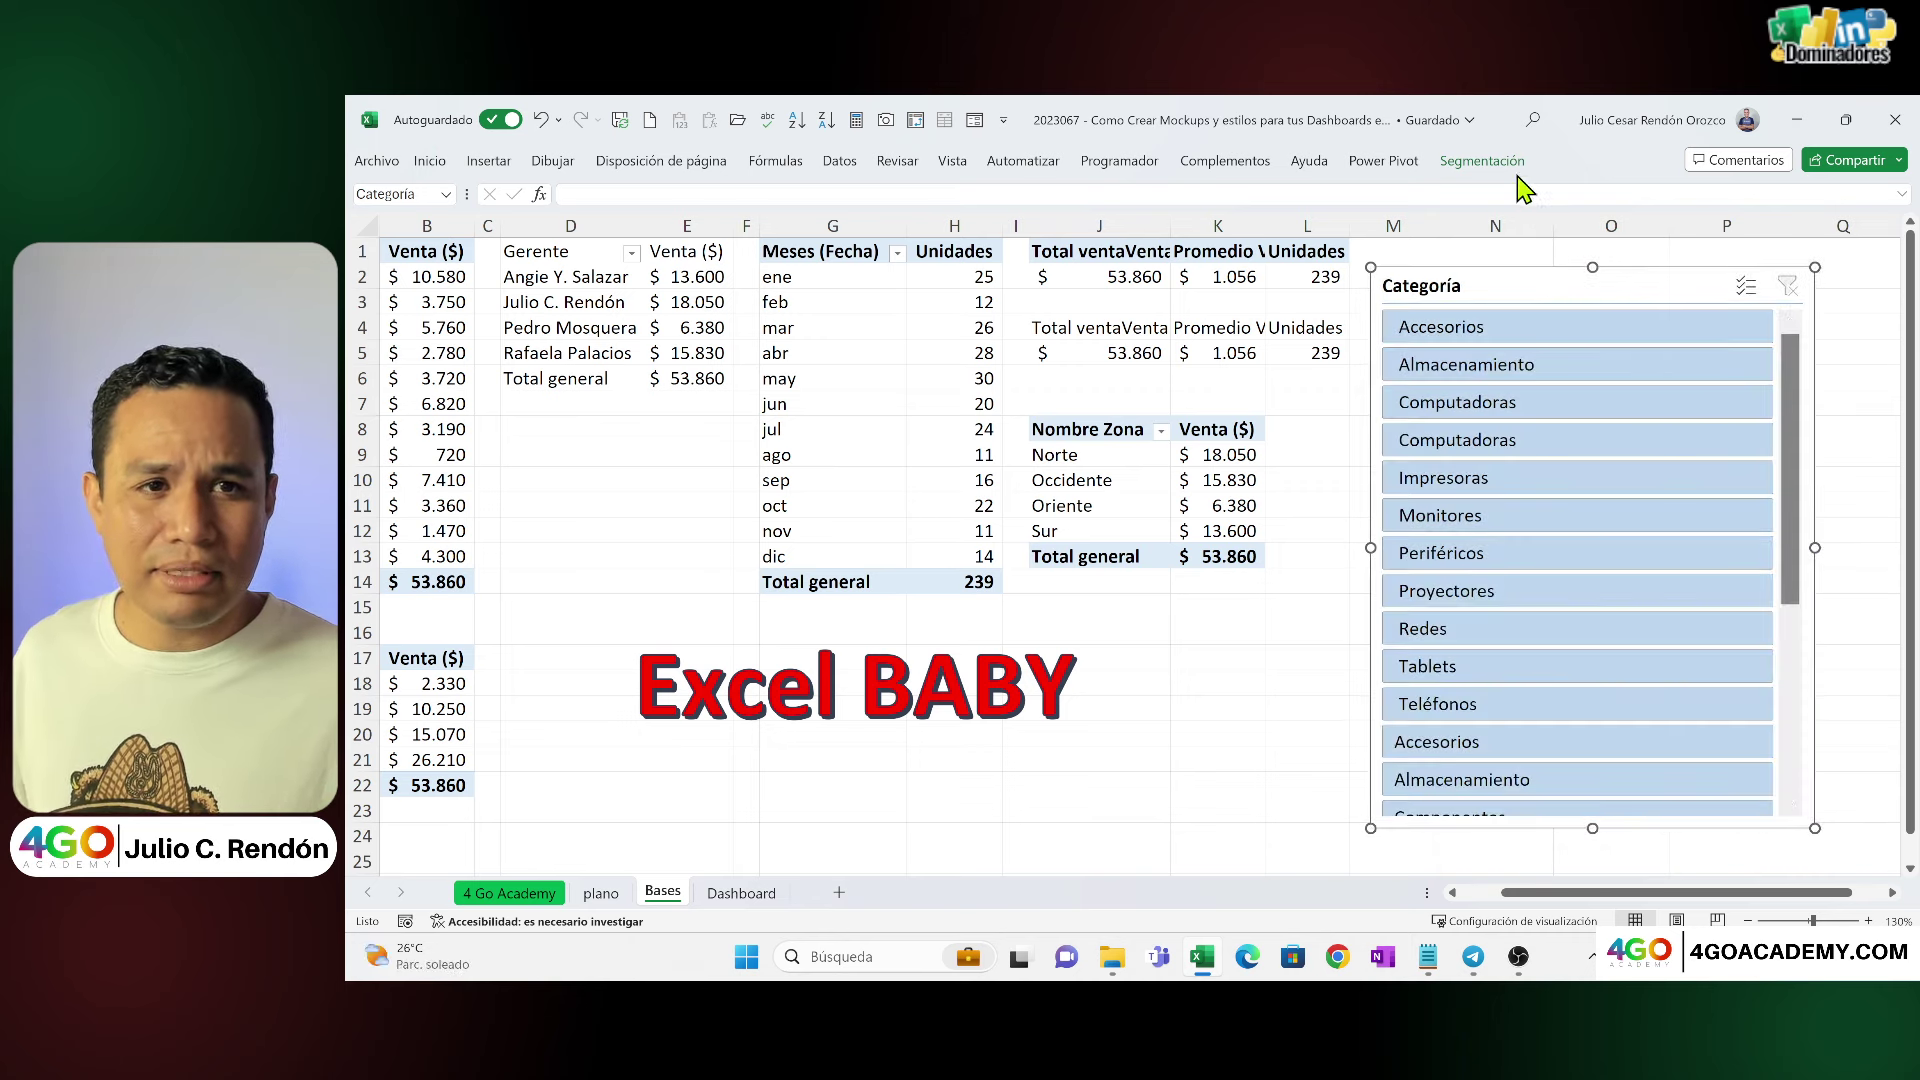
Step: Set the Categoría slicer to 2 columns, shorten it to fit, and return to Dashboard
{"action": "left_click", "coordinate": [1490, 163]}
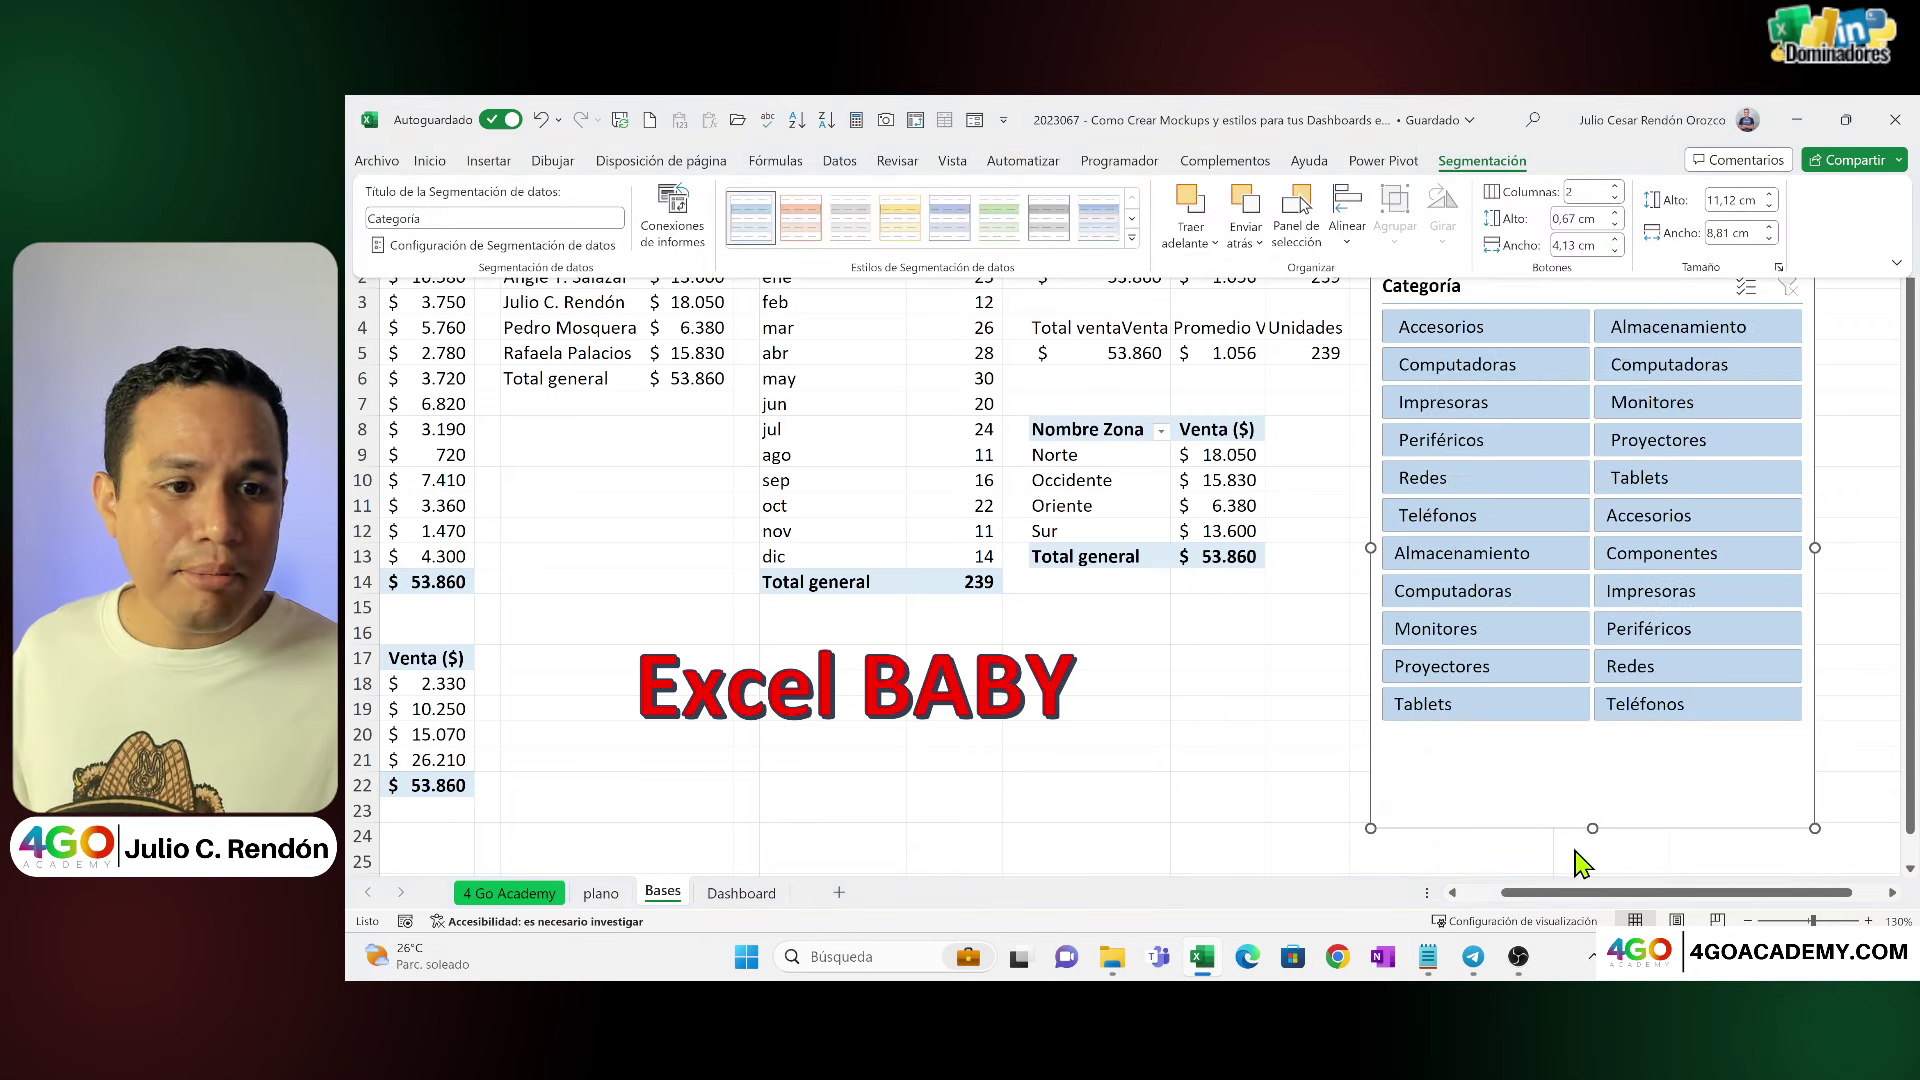
{"action": "left_click", "coordinate": [1592, 826]}
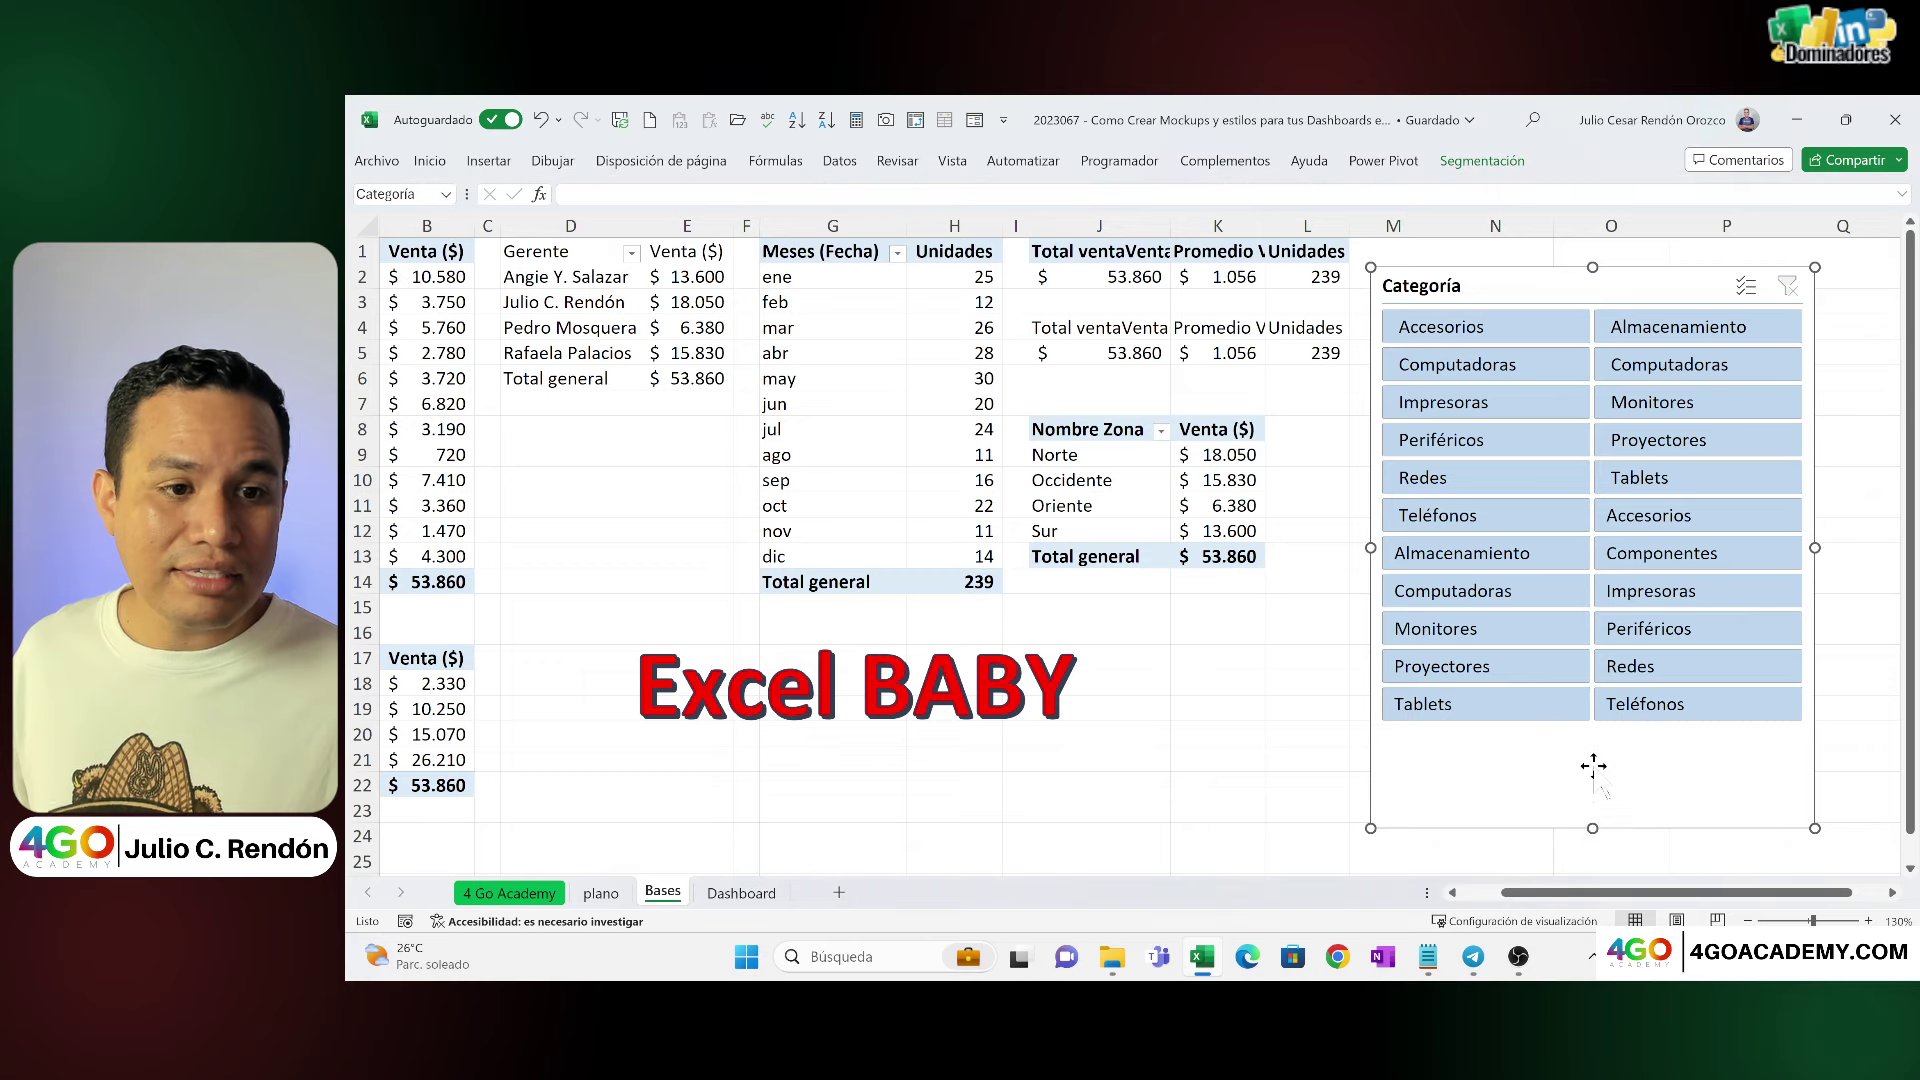
{"action": "left_click_drag", "start_coordinate": [1592, 826], "coordinate": [1592, 749]}
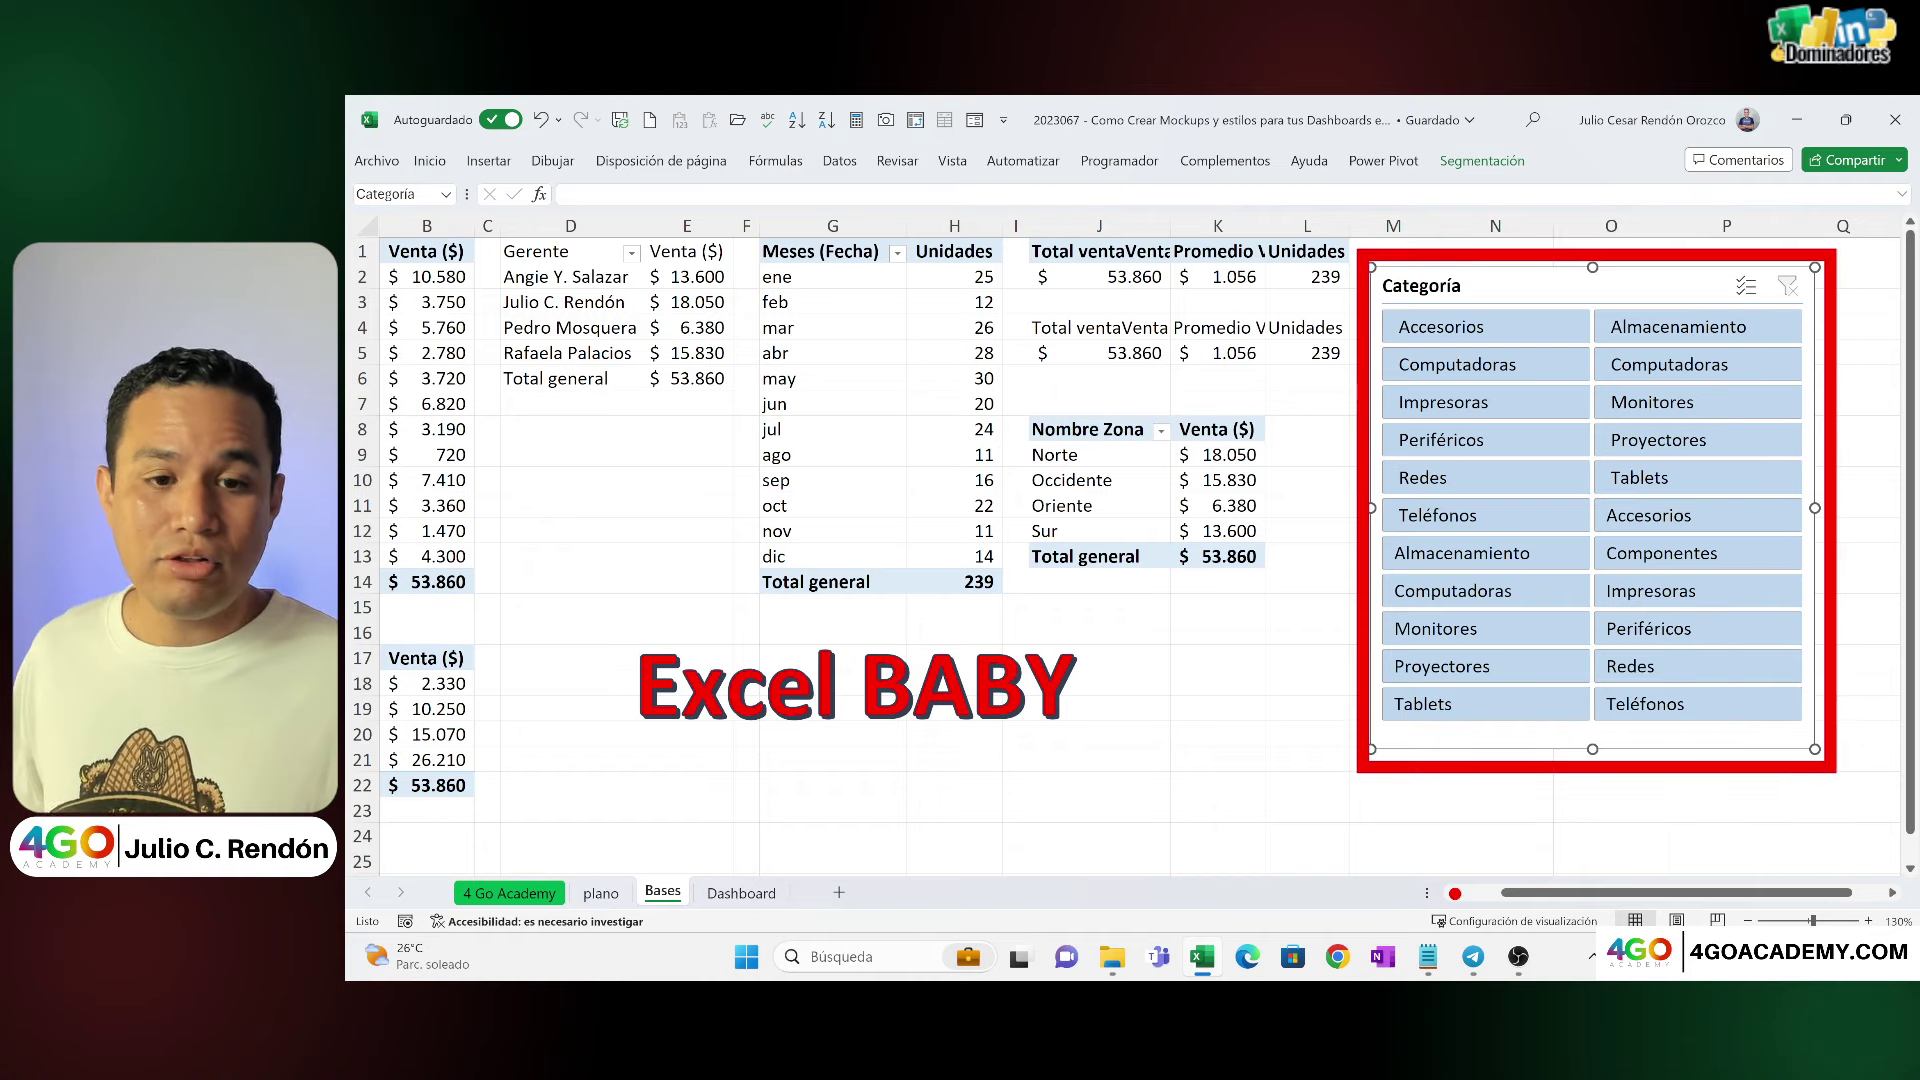
{"action": "left_click", "coordinate": [741, 893]}
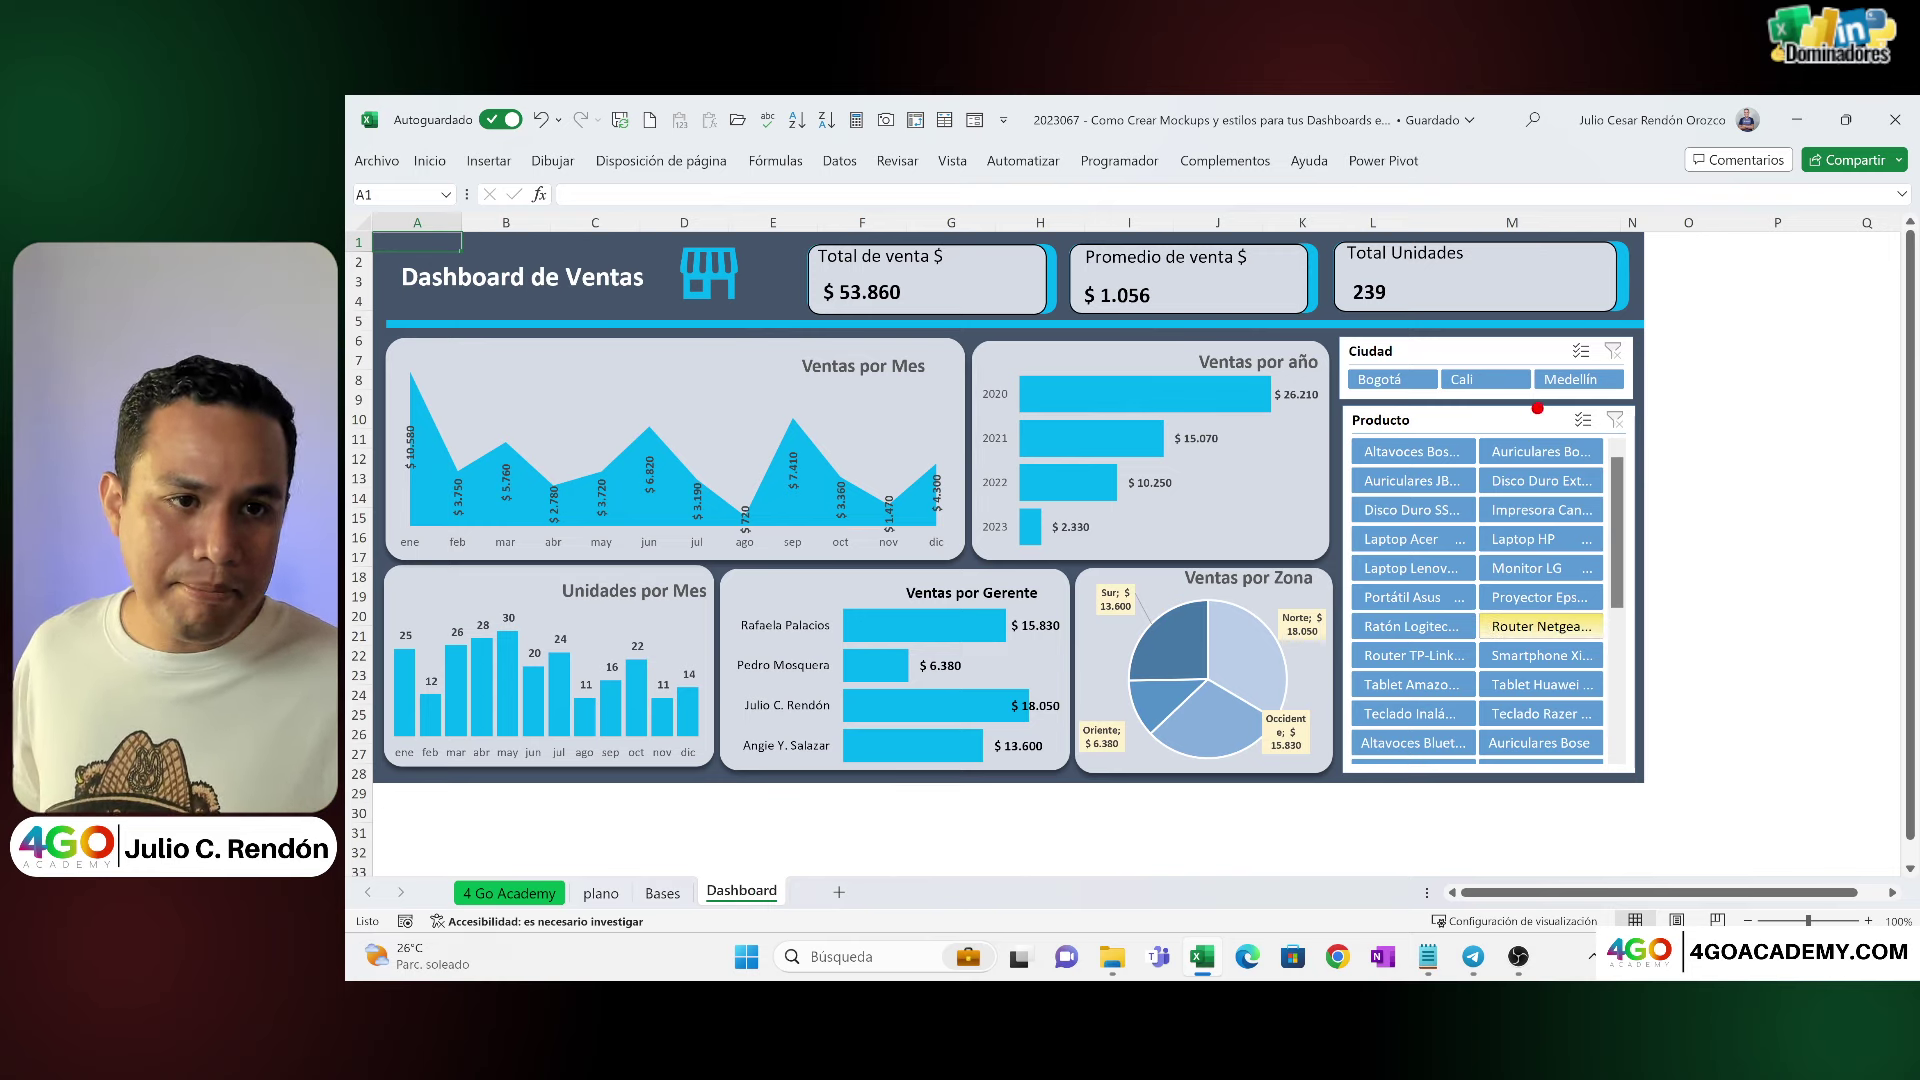
Step: Lower the Producto slicer slightly below Ciudad, then switch to the Bases sheet
{"action": "left_click_drag", "start_coordinate": [1536, 408], "coordinate": [1803, 408]}
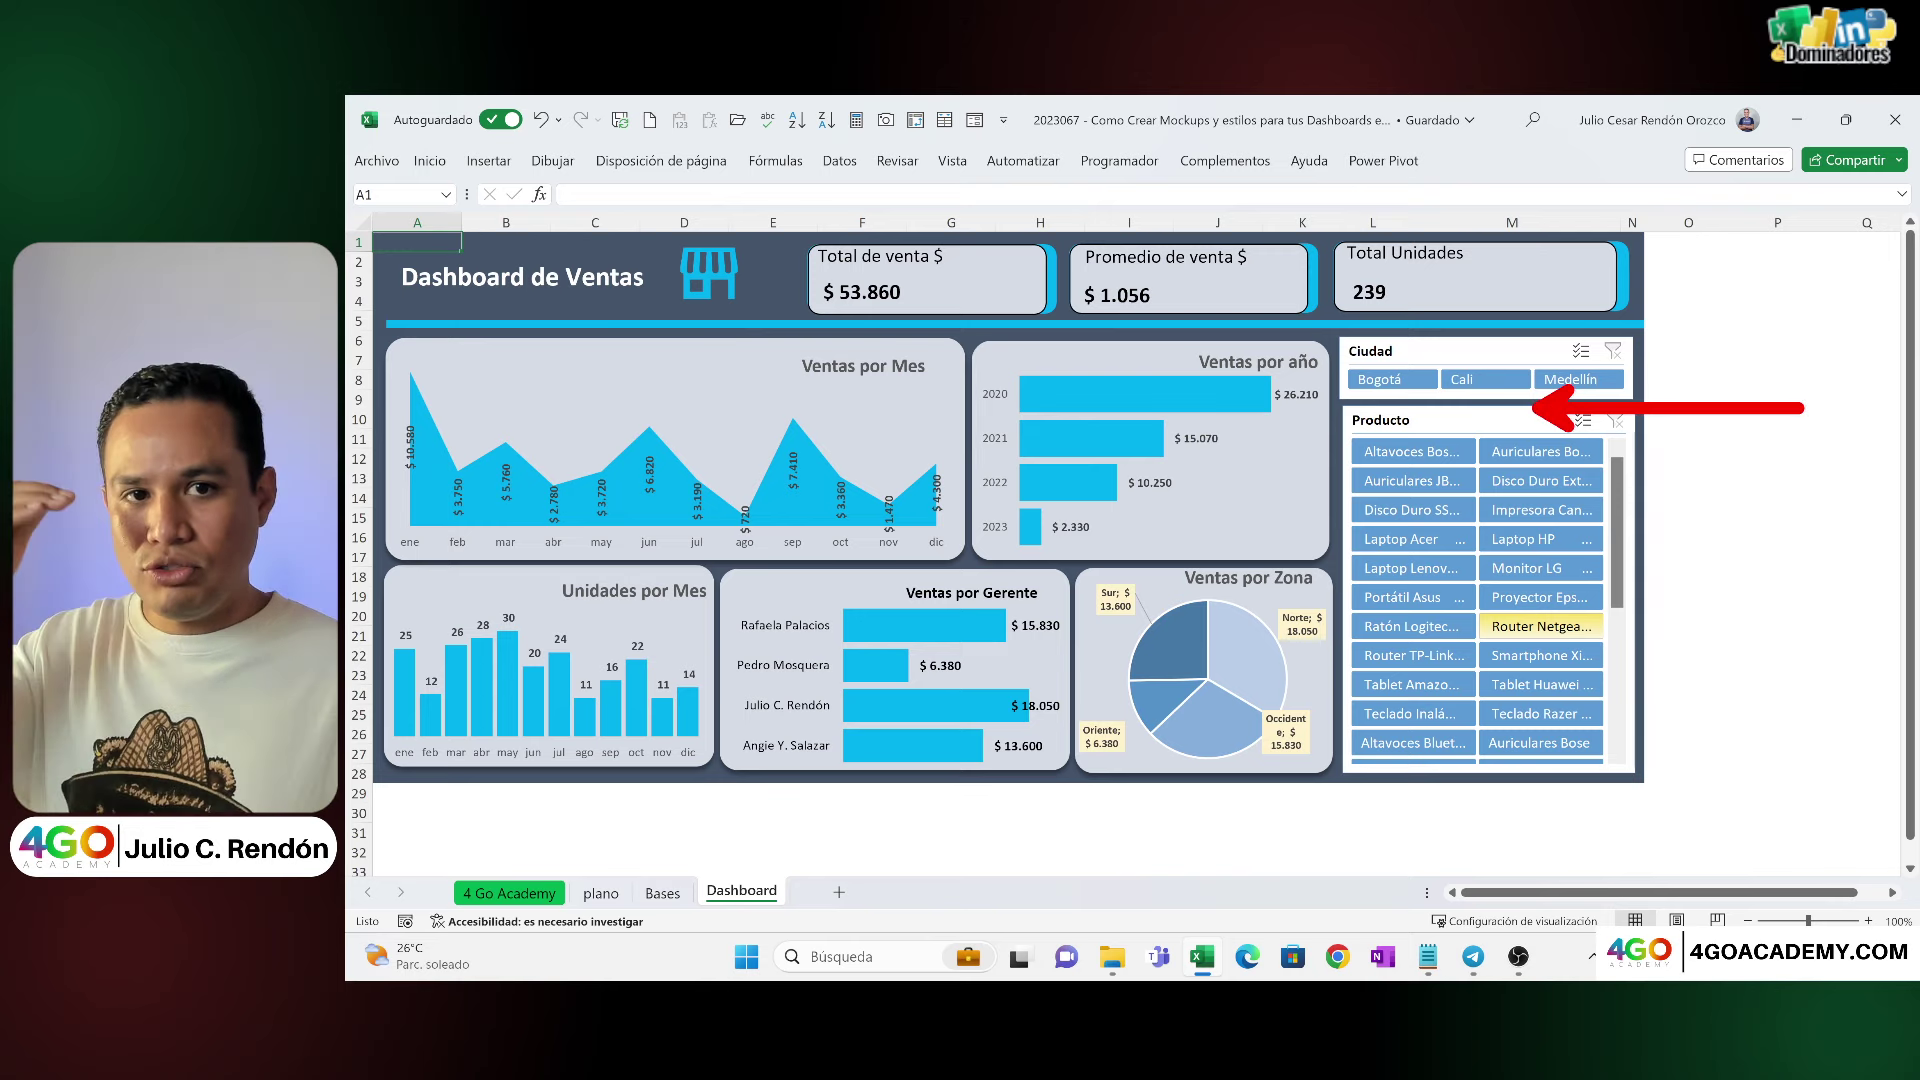
{"action": "left_click", "coordinate": [1480, 420]}
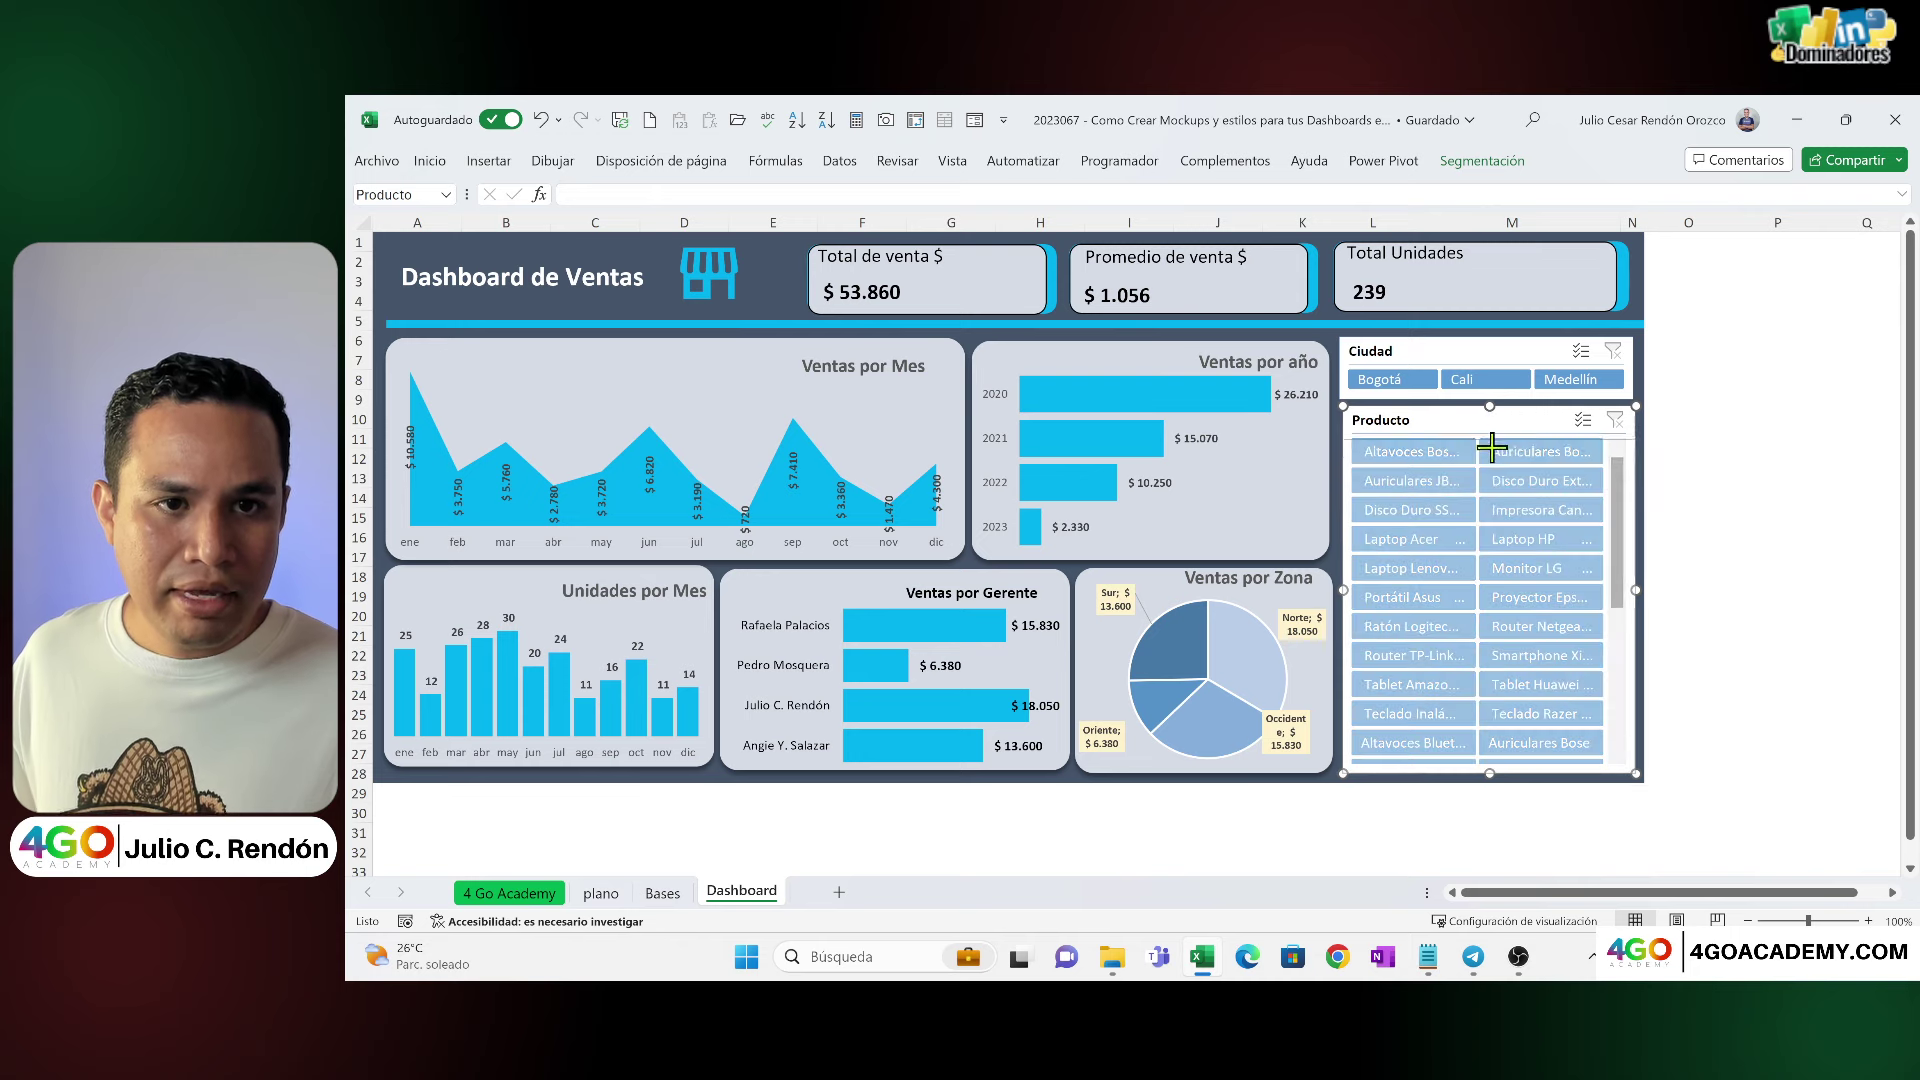
{"action": "mouse_move", "coordinate": [1491, 405]}
{"action": "left_mouse_down"}
{"action": "mouse_move", "coordinate": [1490, 465]}
{"action": "mouse_move", "coordinate": [1556, 421]}
{"action": "left_mouse_up"}
{"action": "left_click", "coordinate": [1392, 421]}
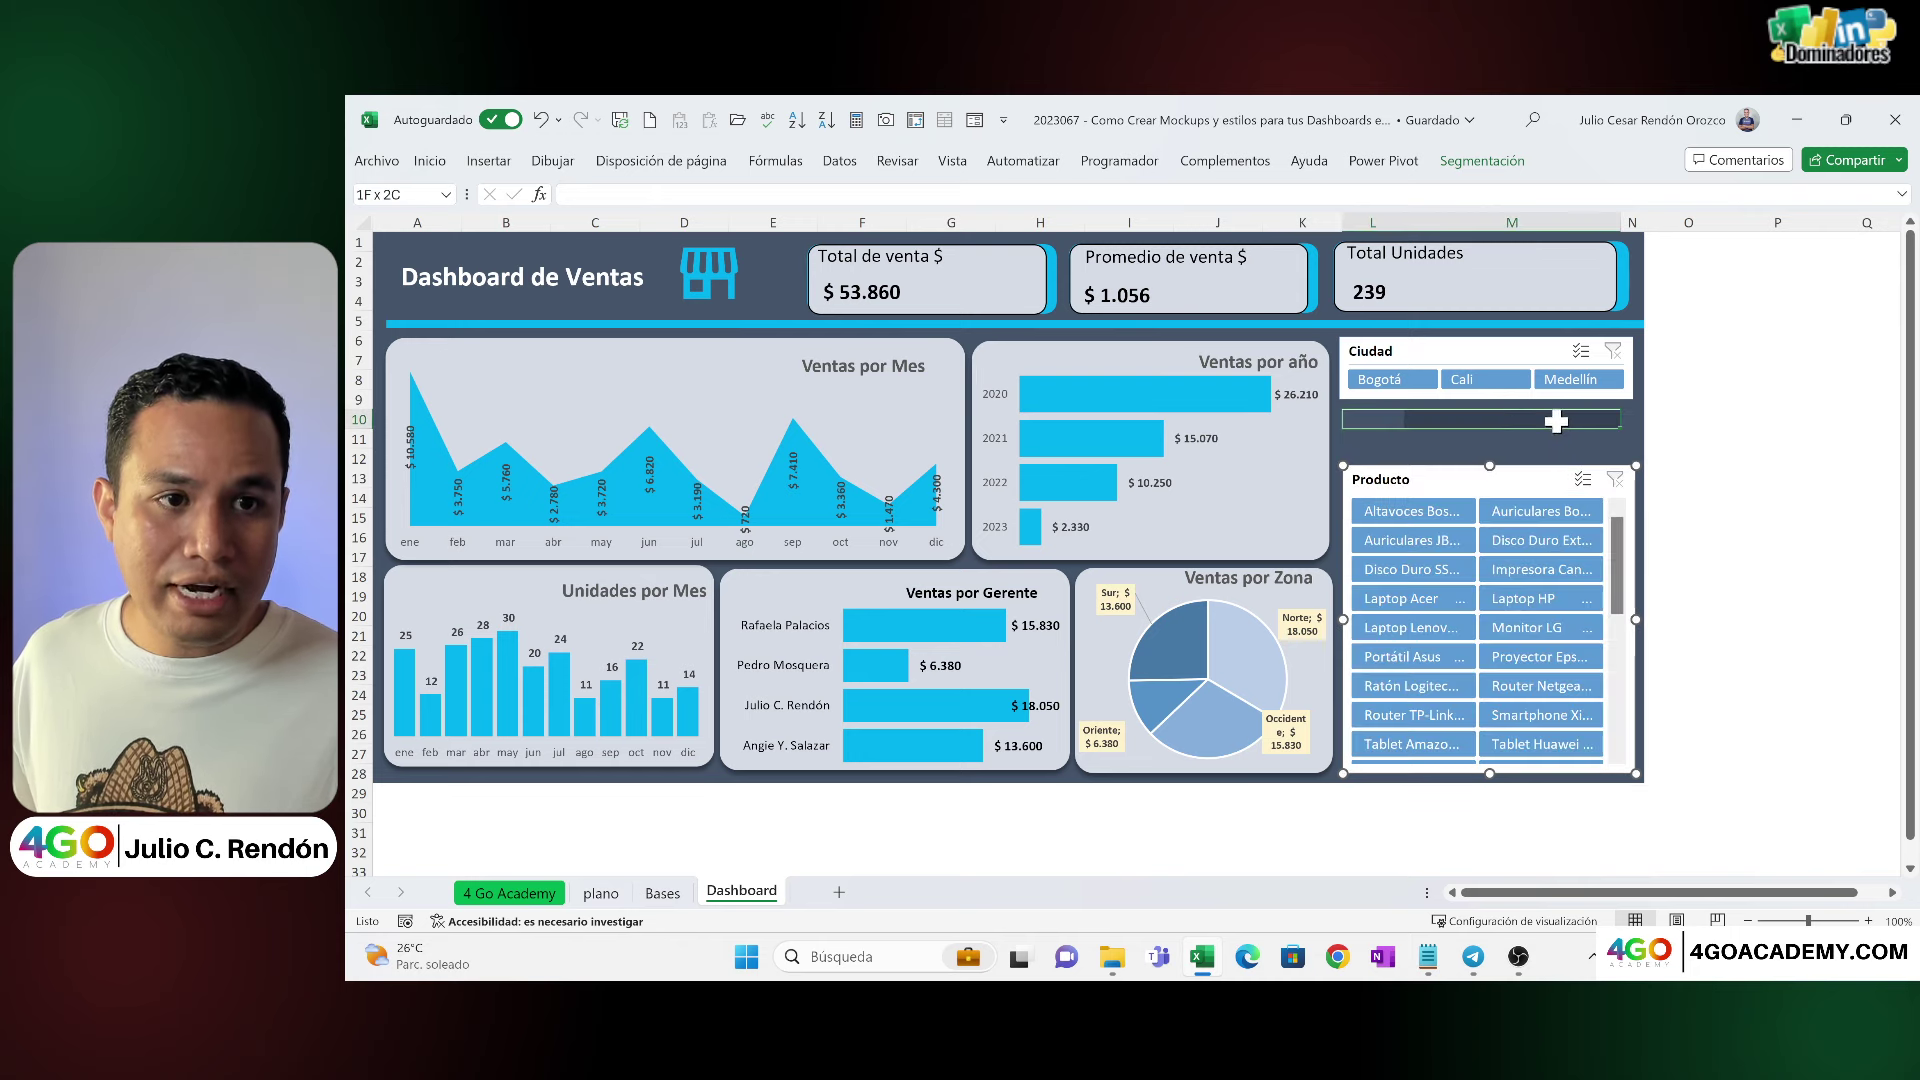
{"action": "left_click", "coordinate": [1455, 480]}
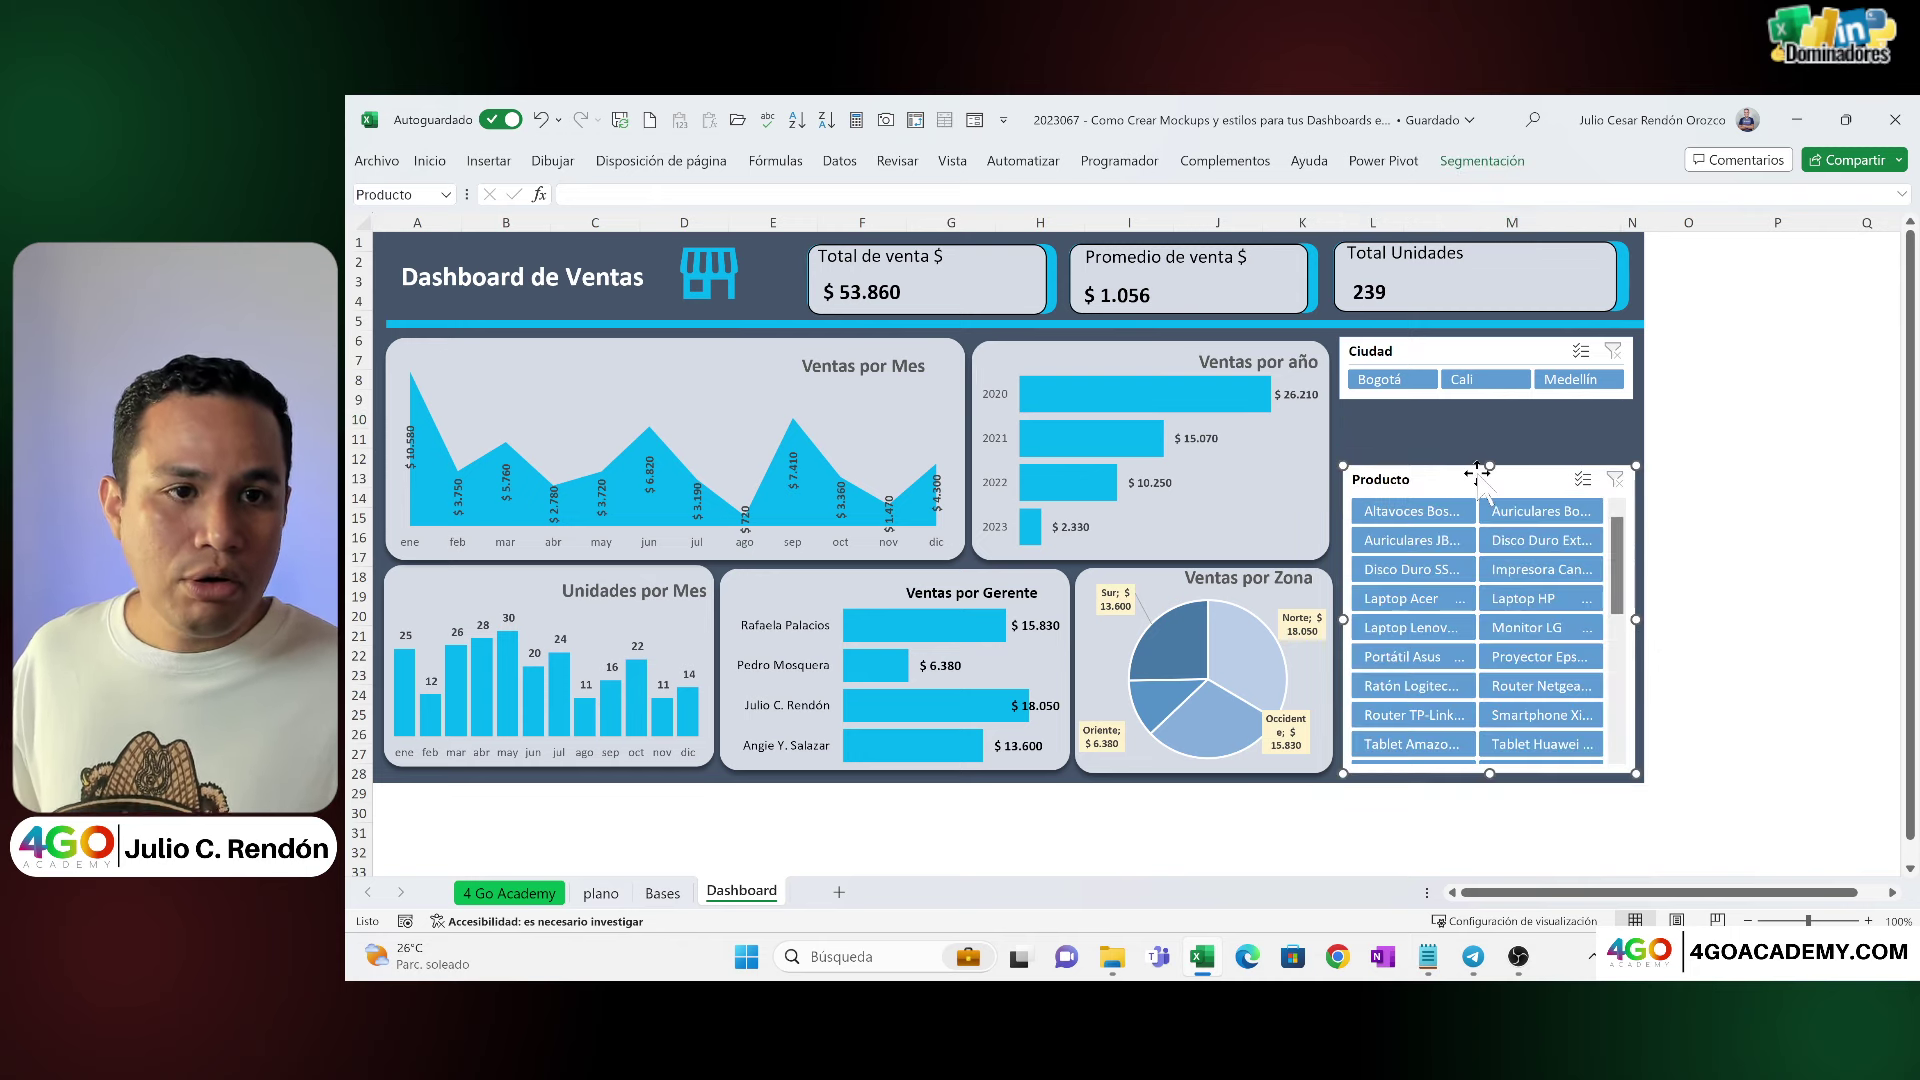
{"action": "left_click_drag", "start_coordinate": [1488, 466], "coordinate": [1489, 444]}
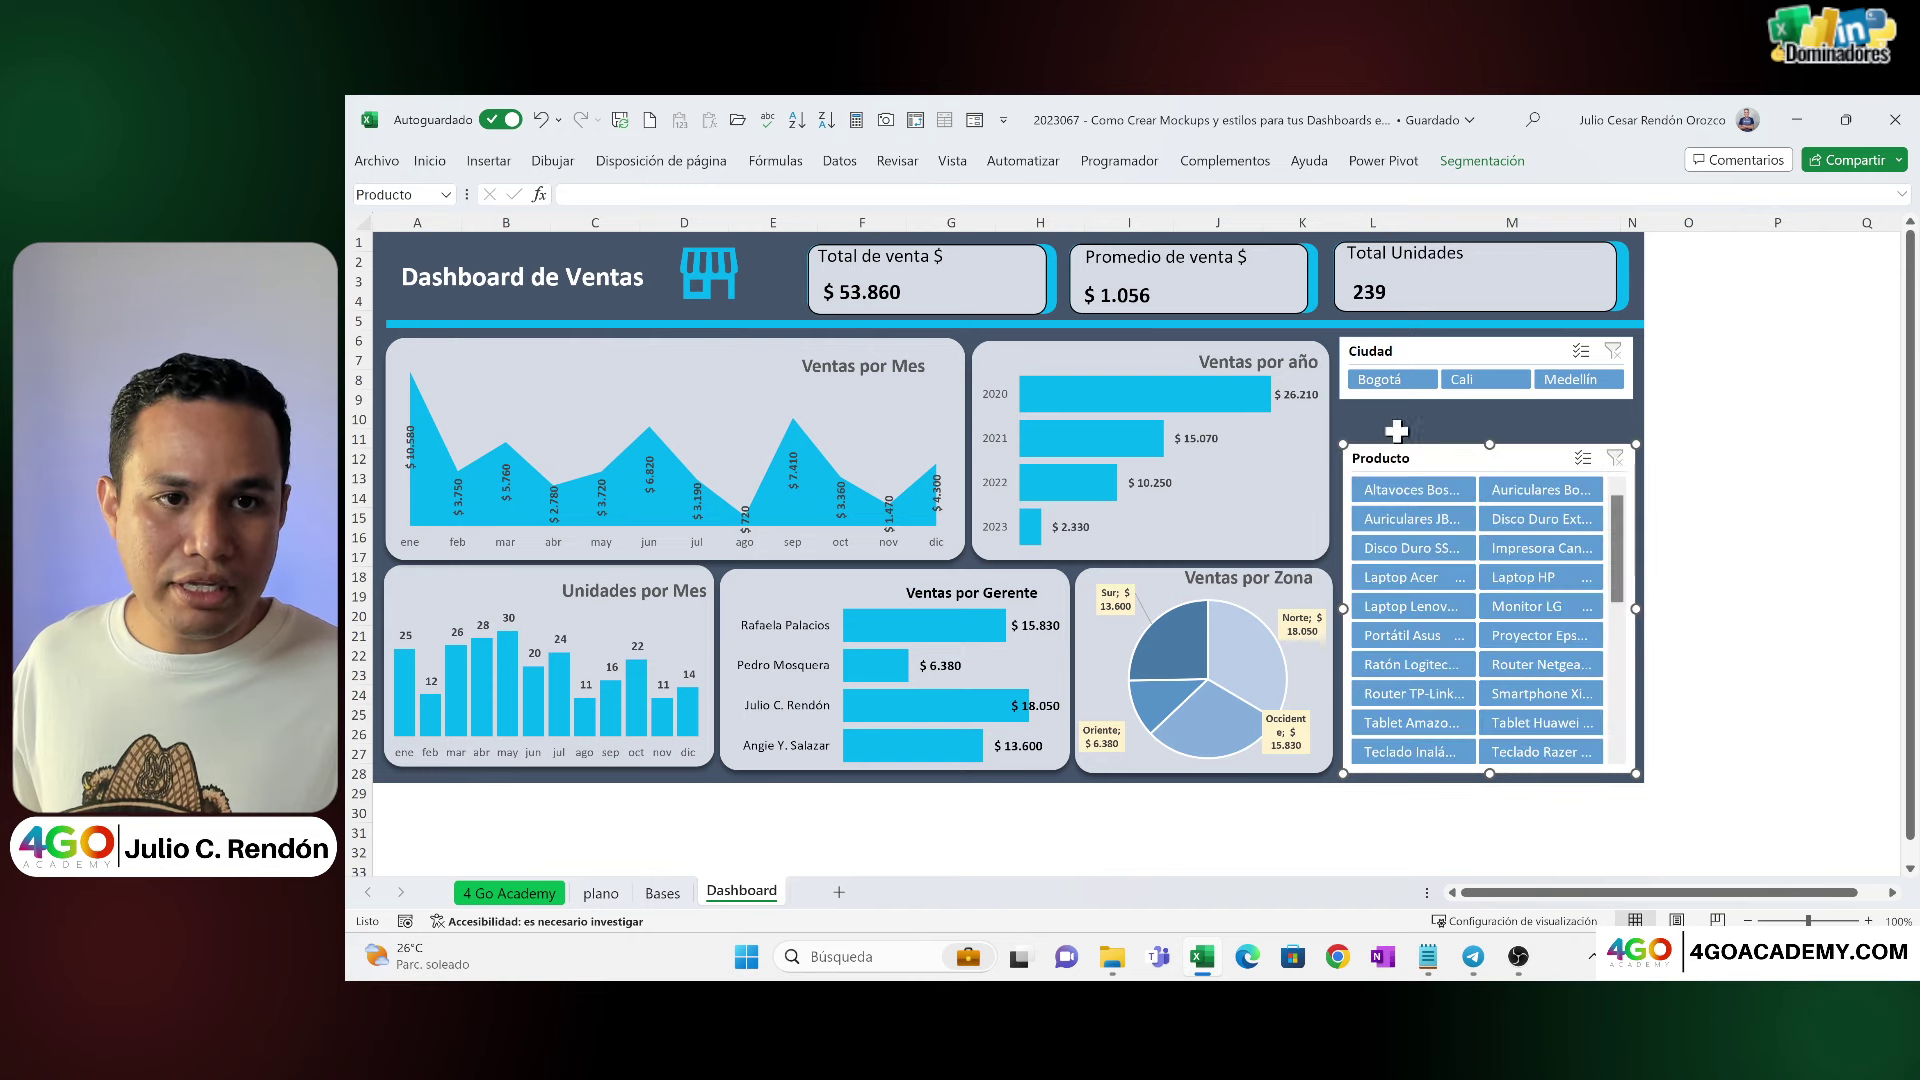
{"action": "left_click", "coordinate": [660, 893]}
Step: Select the red 'Excel BABY' text box on Bases and delete it
{"action": "left_click", "coordinate": [1088, 741]}
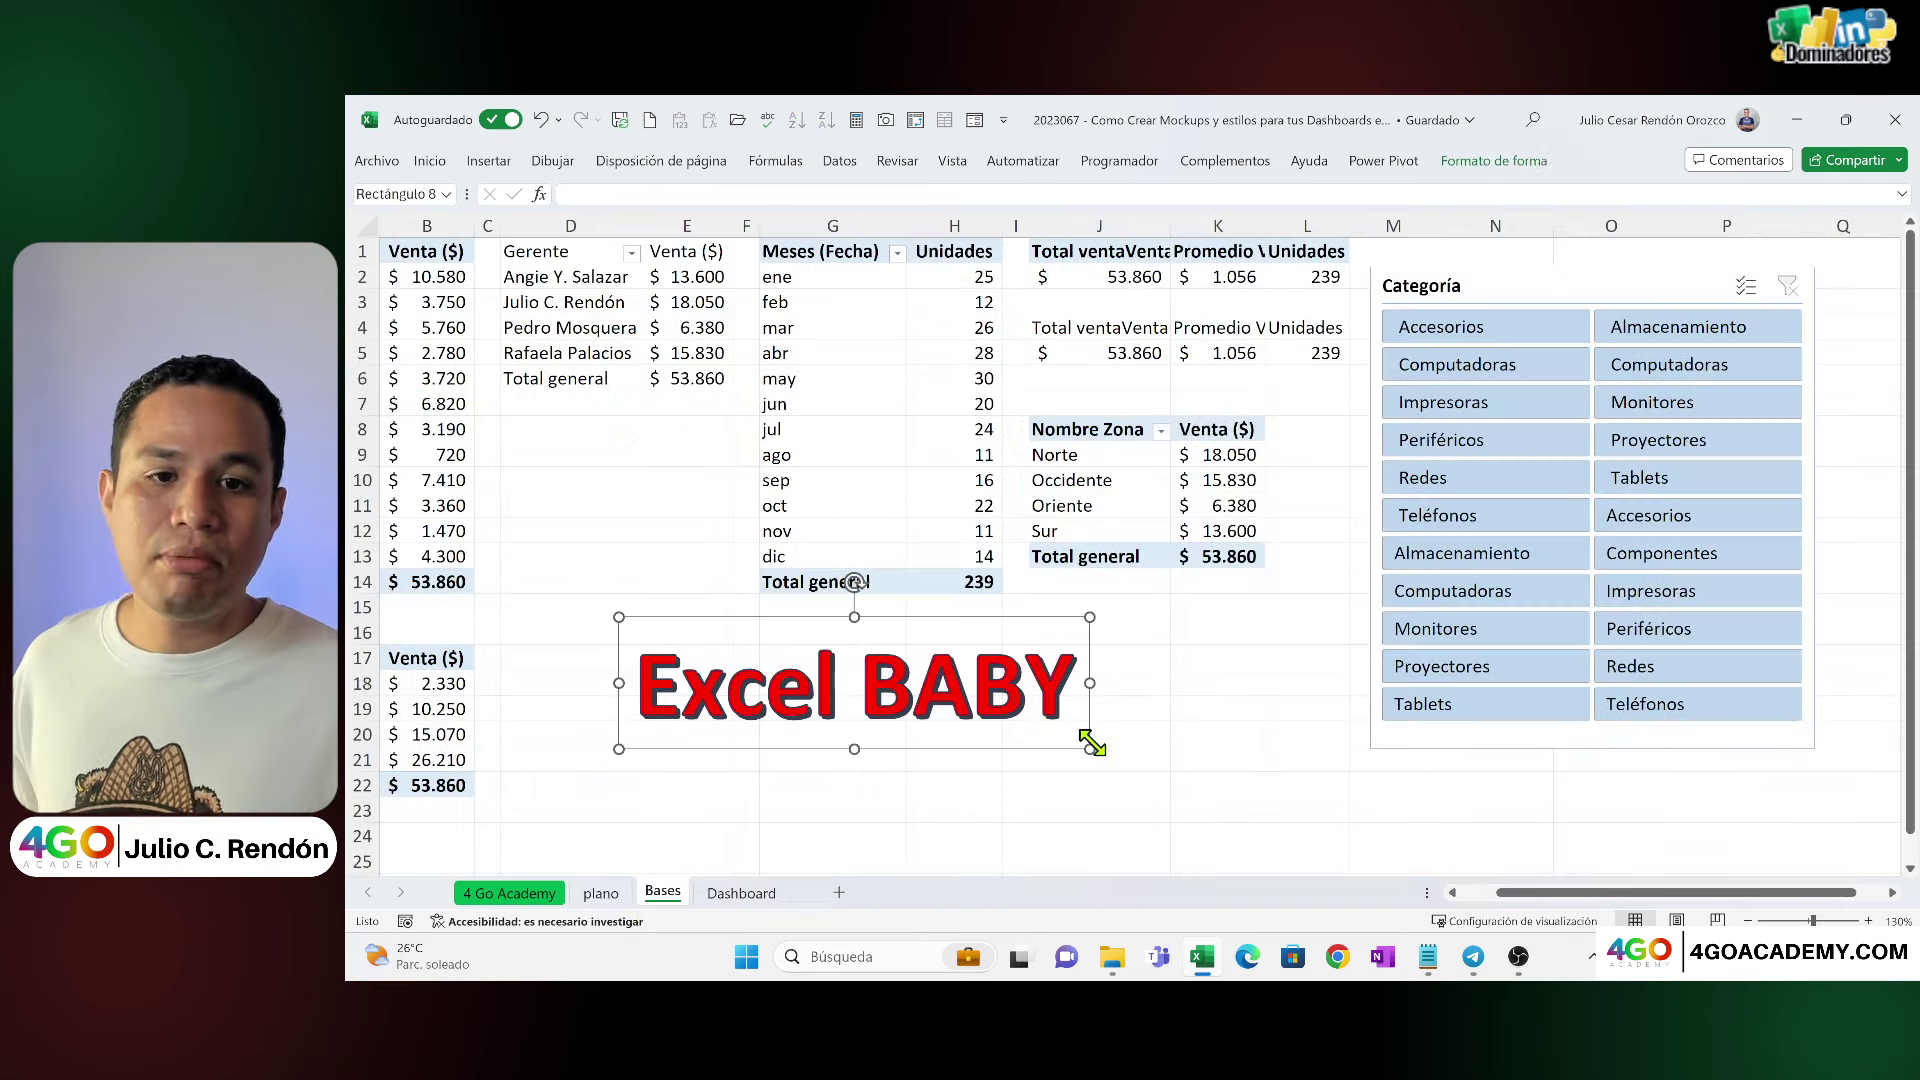
{"action": "left_click", "coordinate": [1221, 720]}
{"action": "left_click", "coordinate": [1000, 737]}
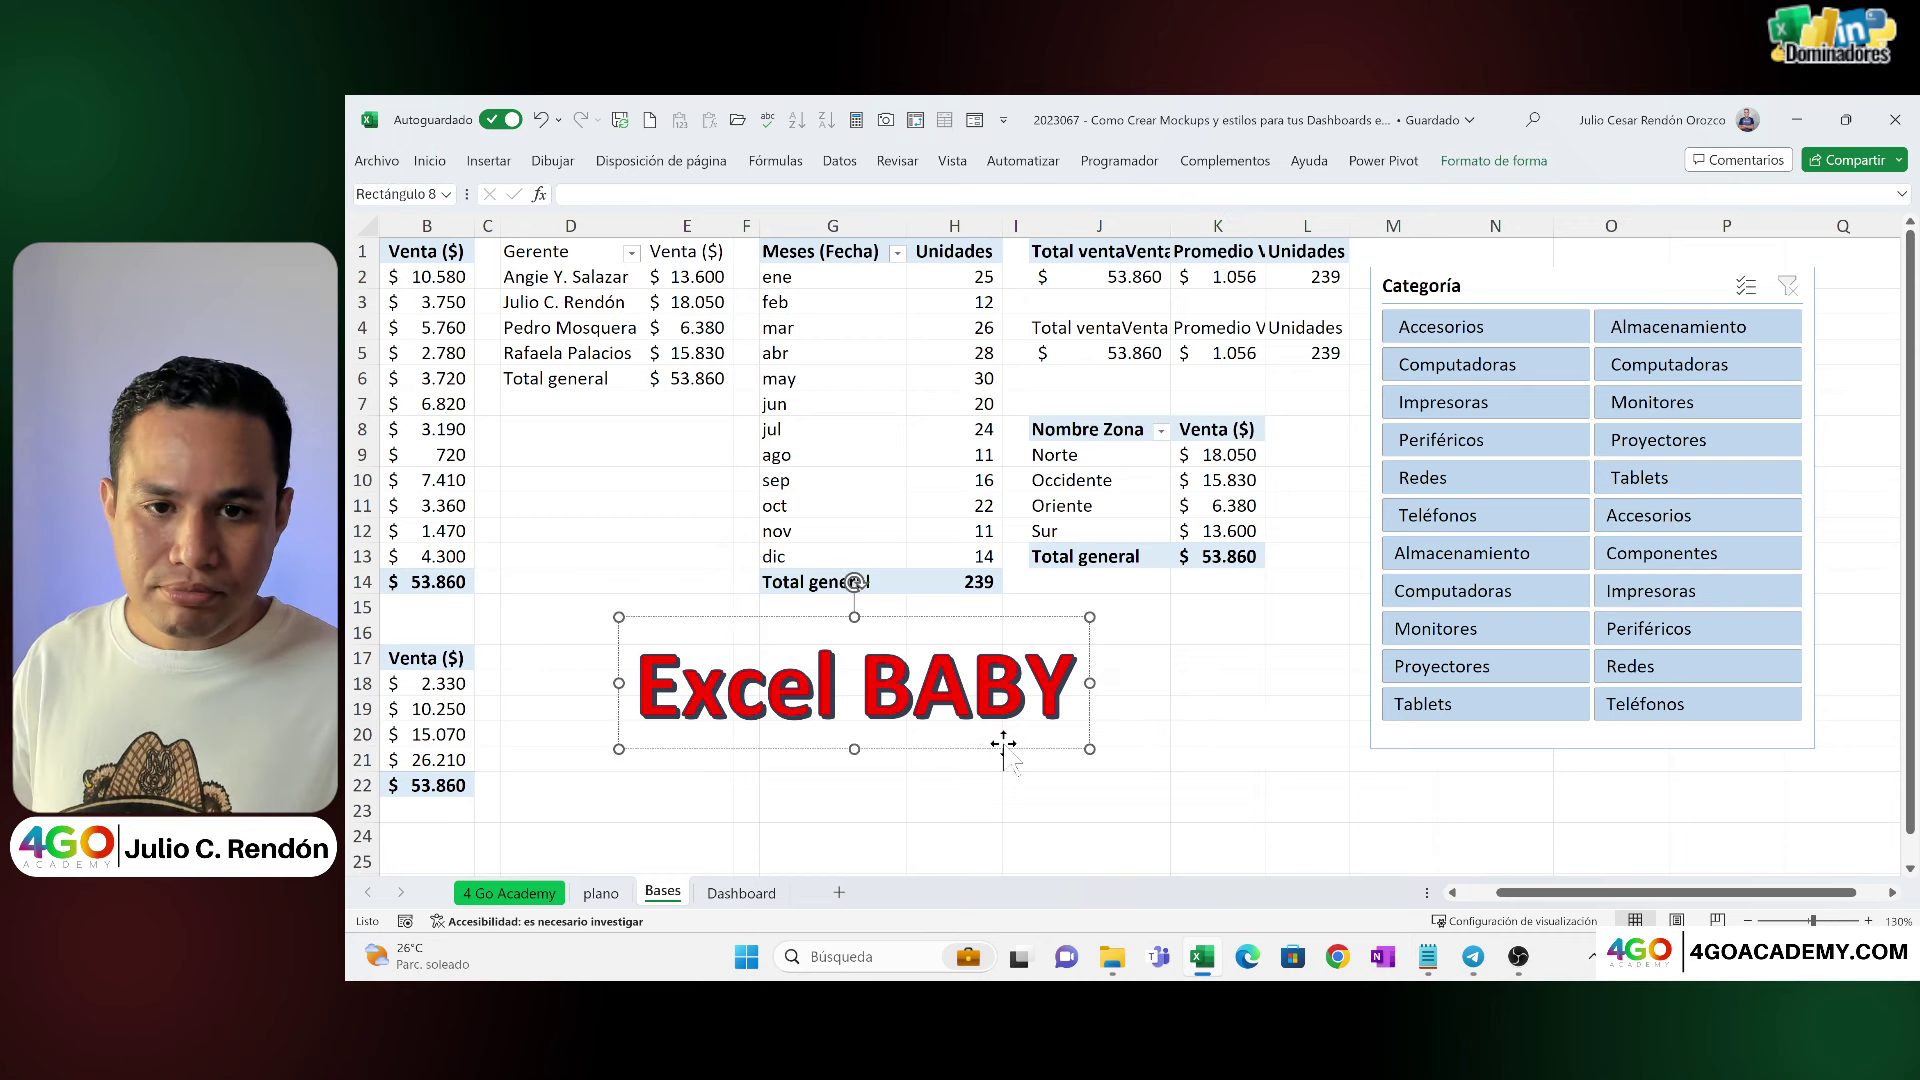
{"action": "key", "text": "Delete"}
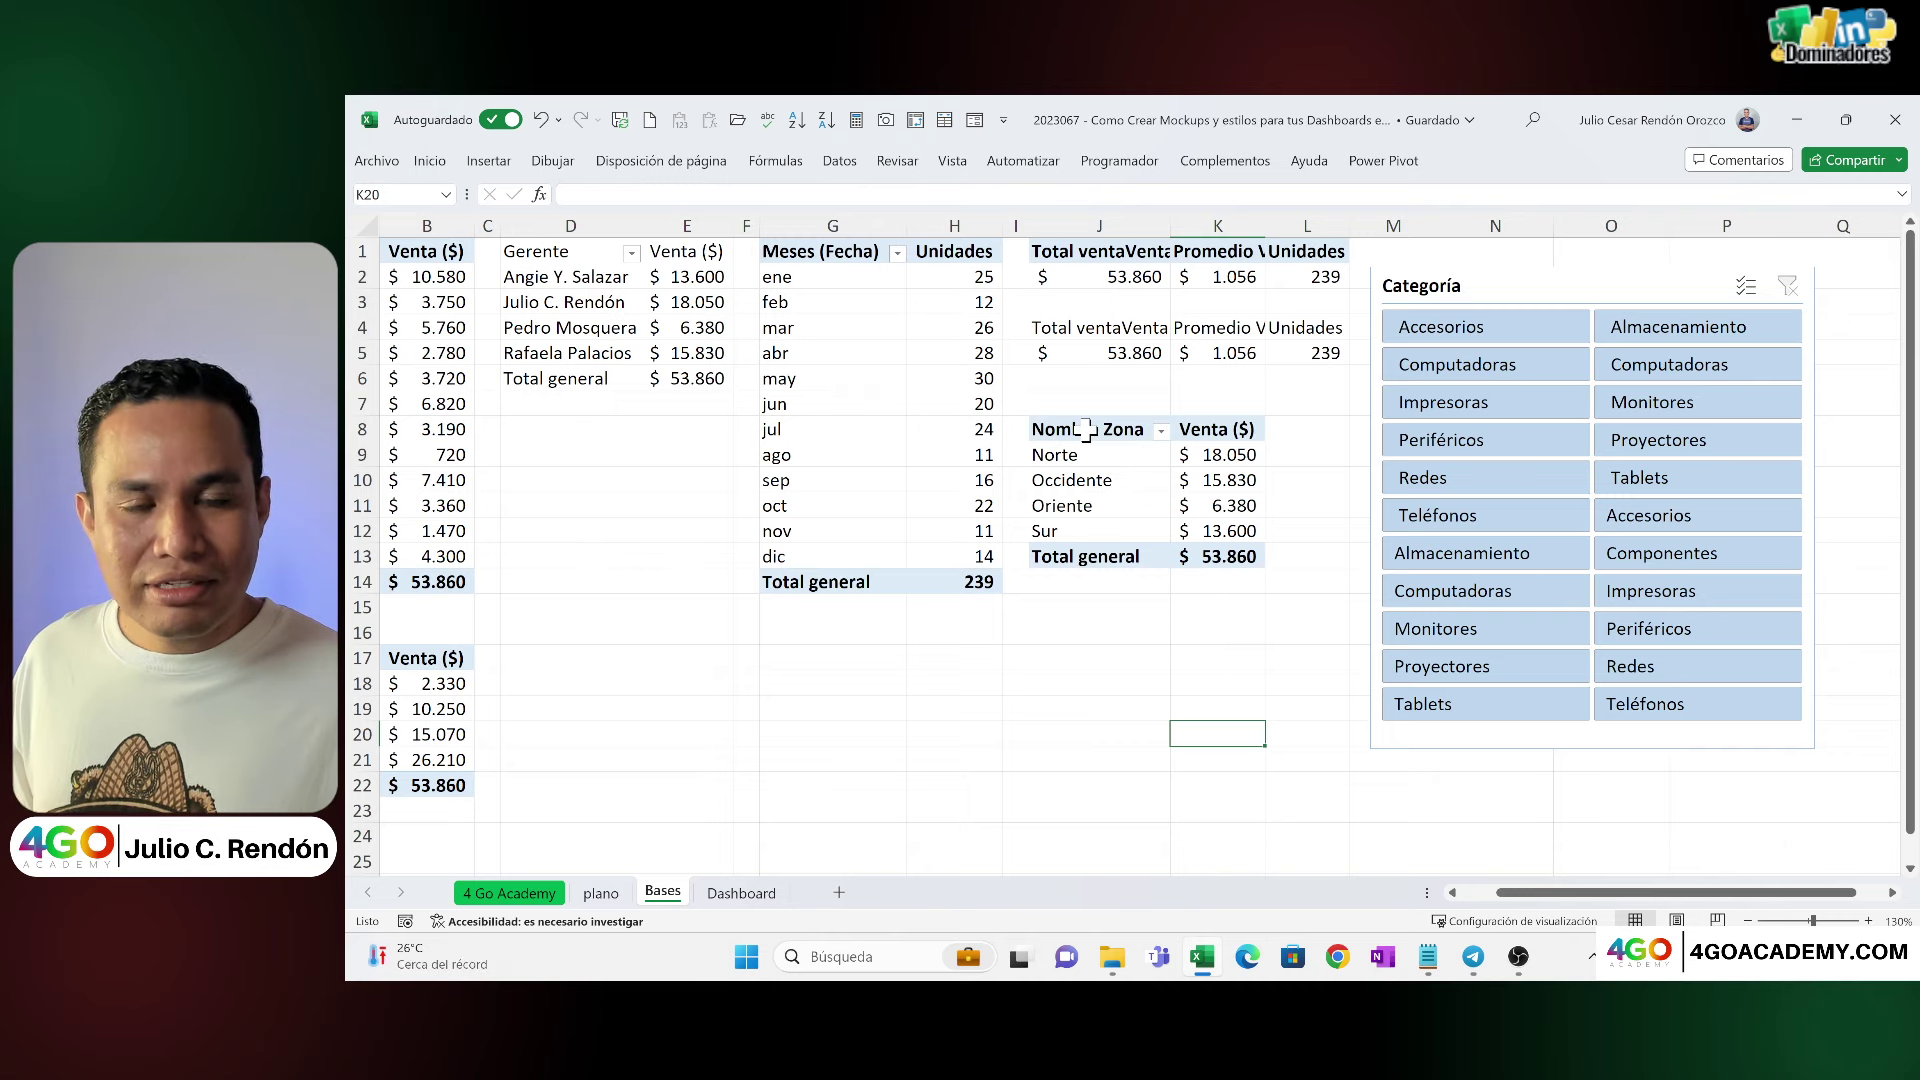
Step: Copy the Nombre Zona pivot table and paste a duplicate below it
{"action": "left_click_drag", "start_coordinate": [1078, 437], "coordinate": [1209, 552]}
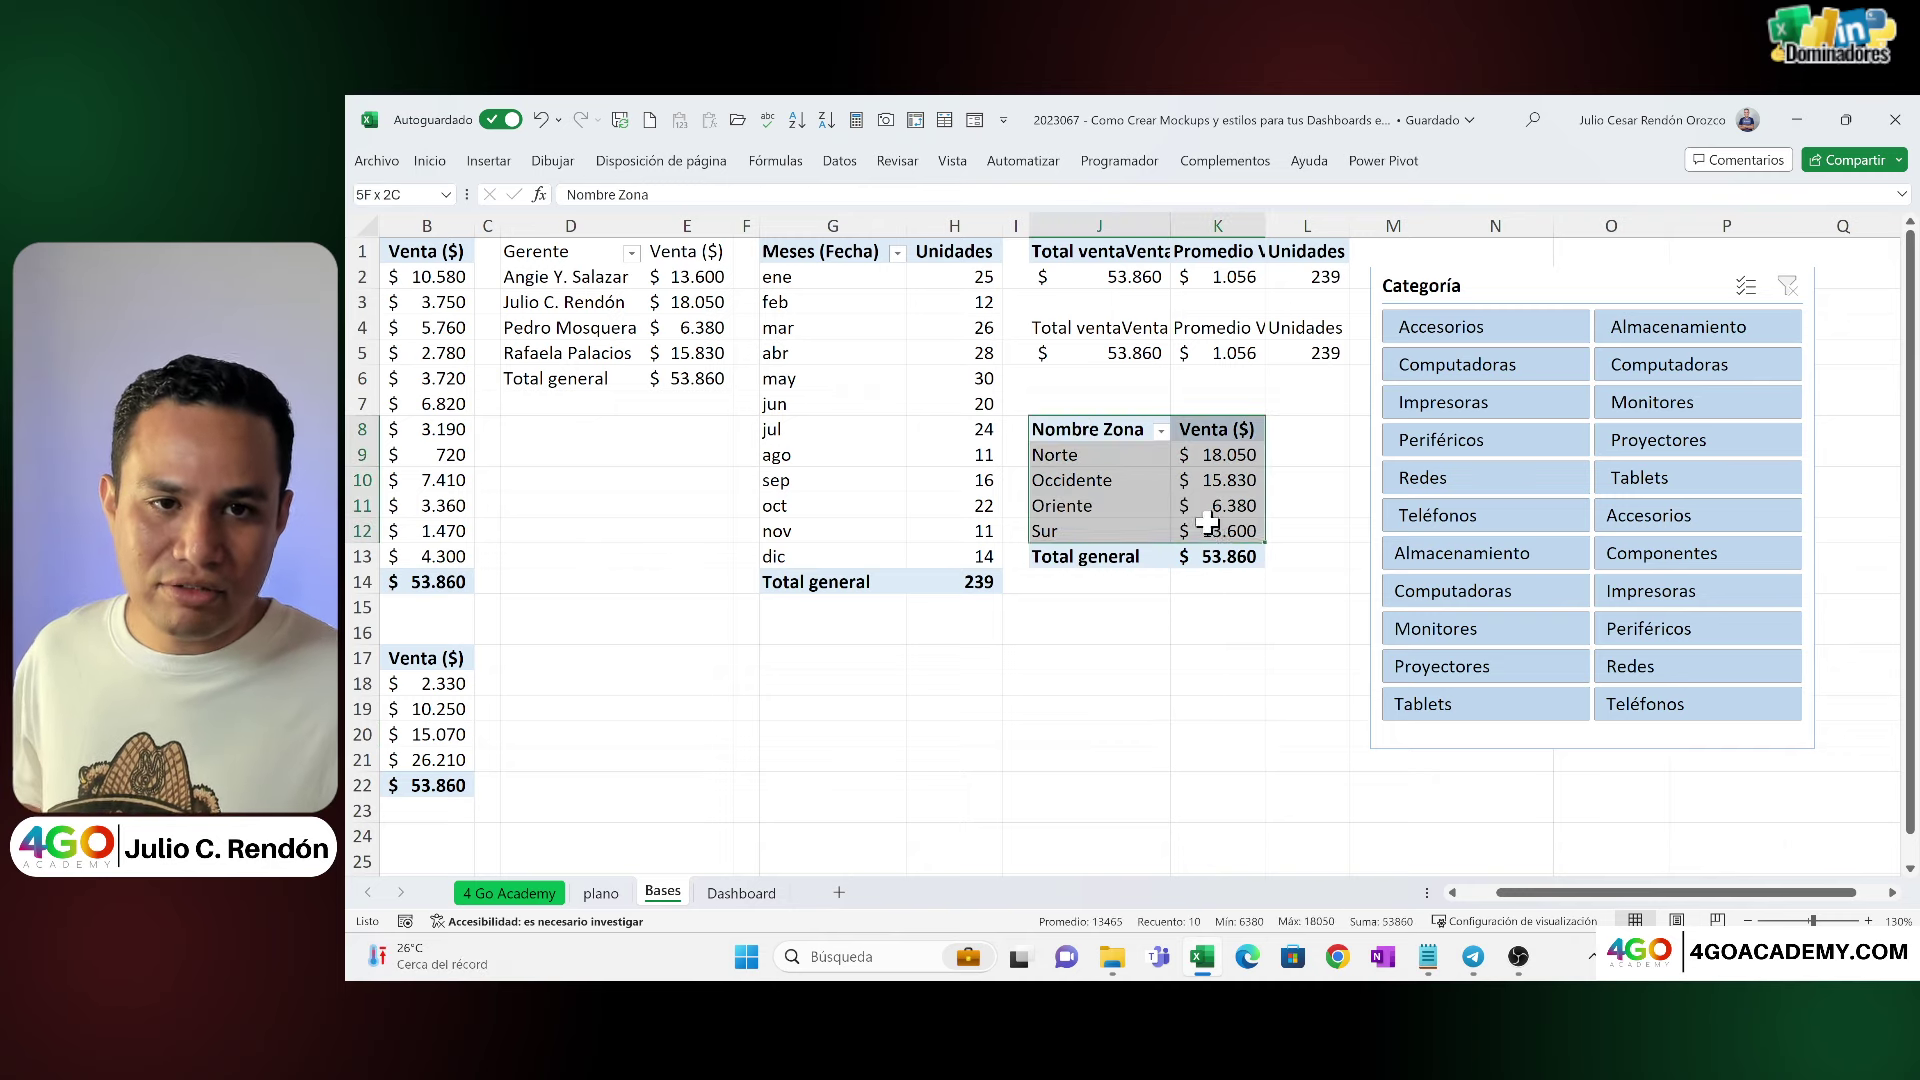
{"action": "key", "text": "ctrl+c"}
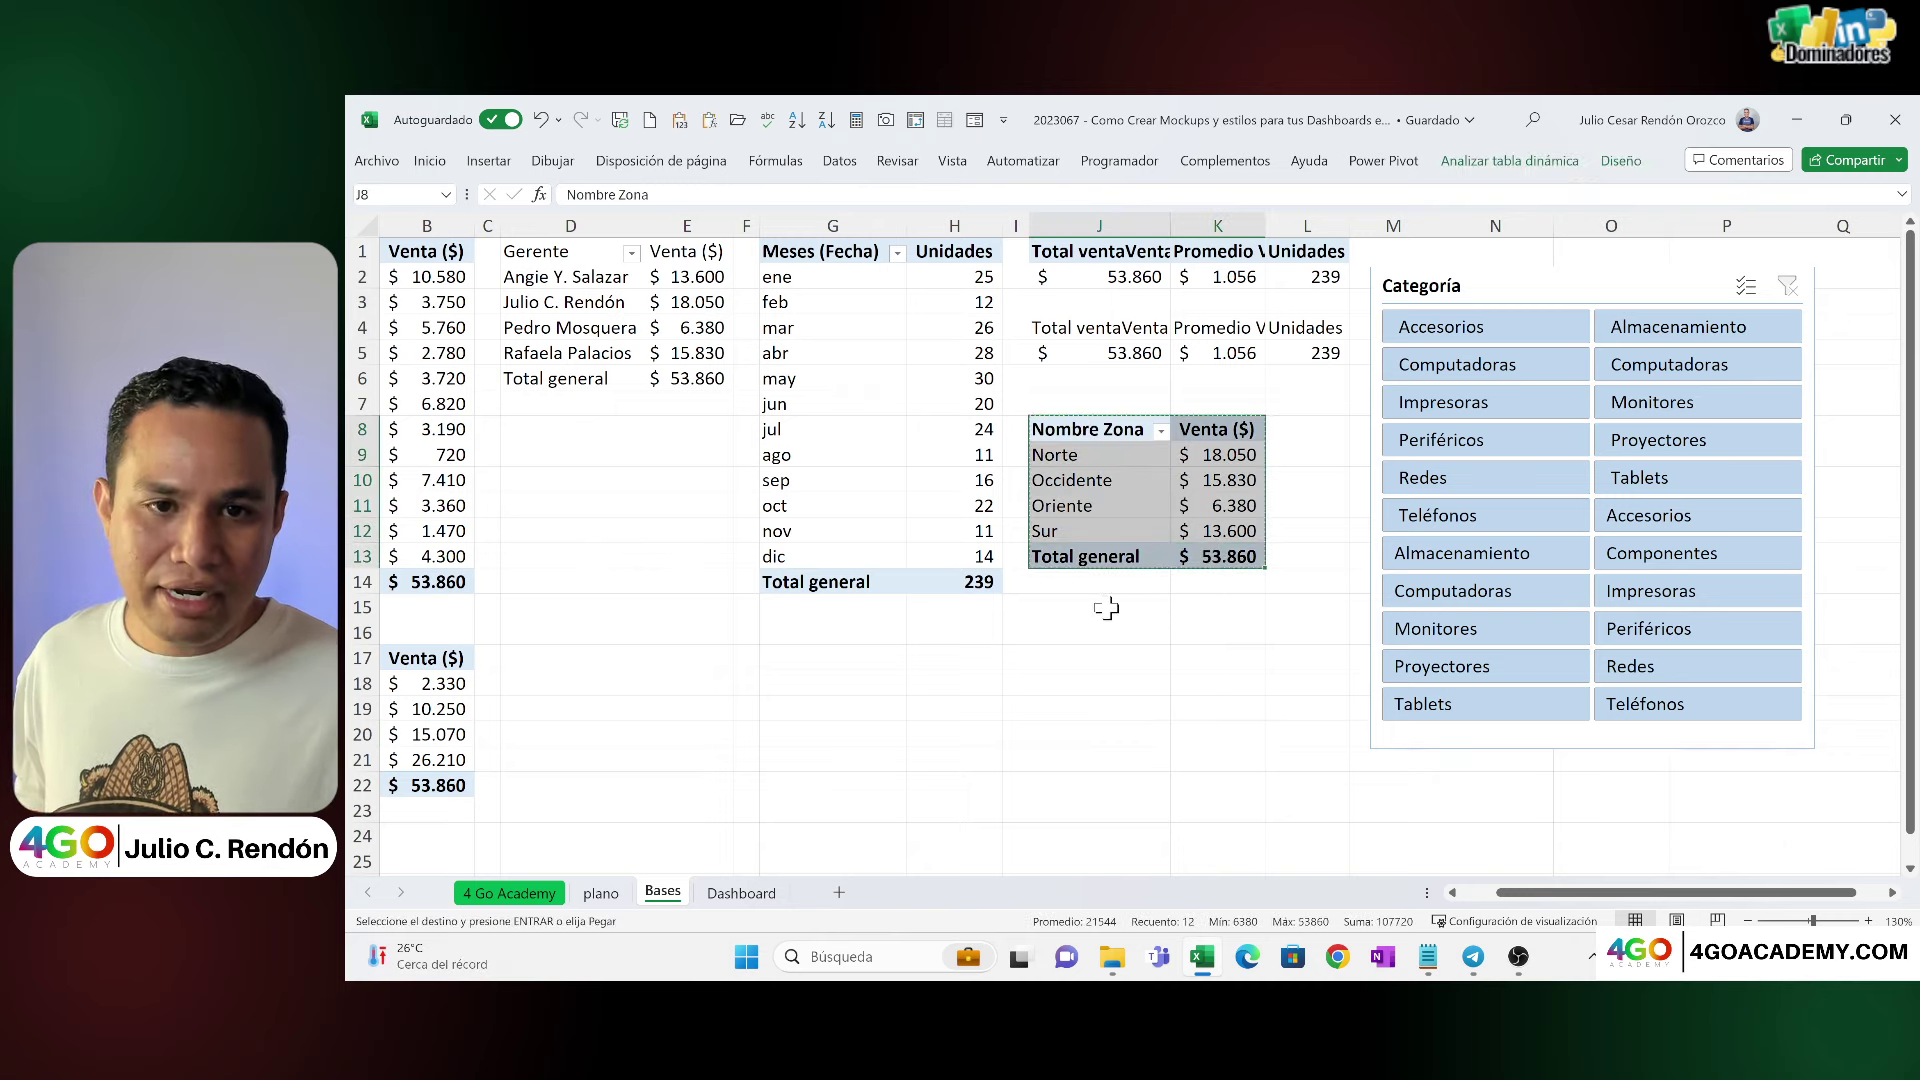
{"action": "left_click", "coordinate": [1103, 632]}
{"action": "key", "text": "ctrl+v"}
Step: Remove Venta ($) from the copy, add Categoría as its report filter, and select it
{"action": "right_click", "coordinate": [1097, 656]}
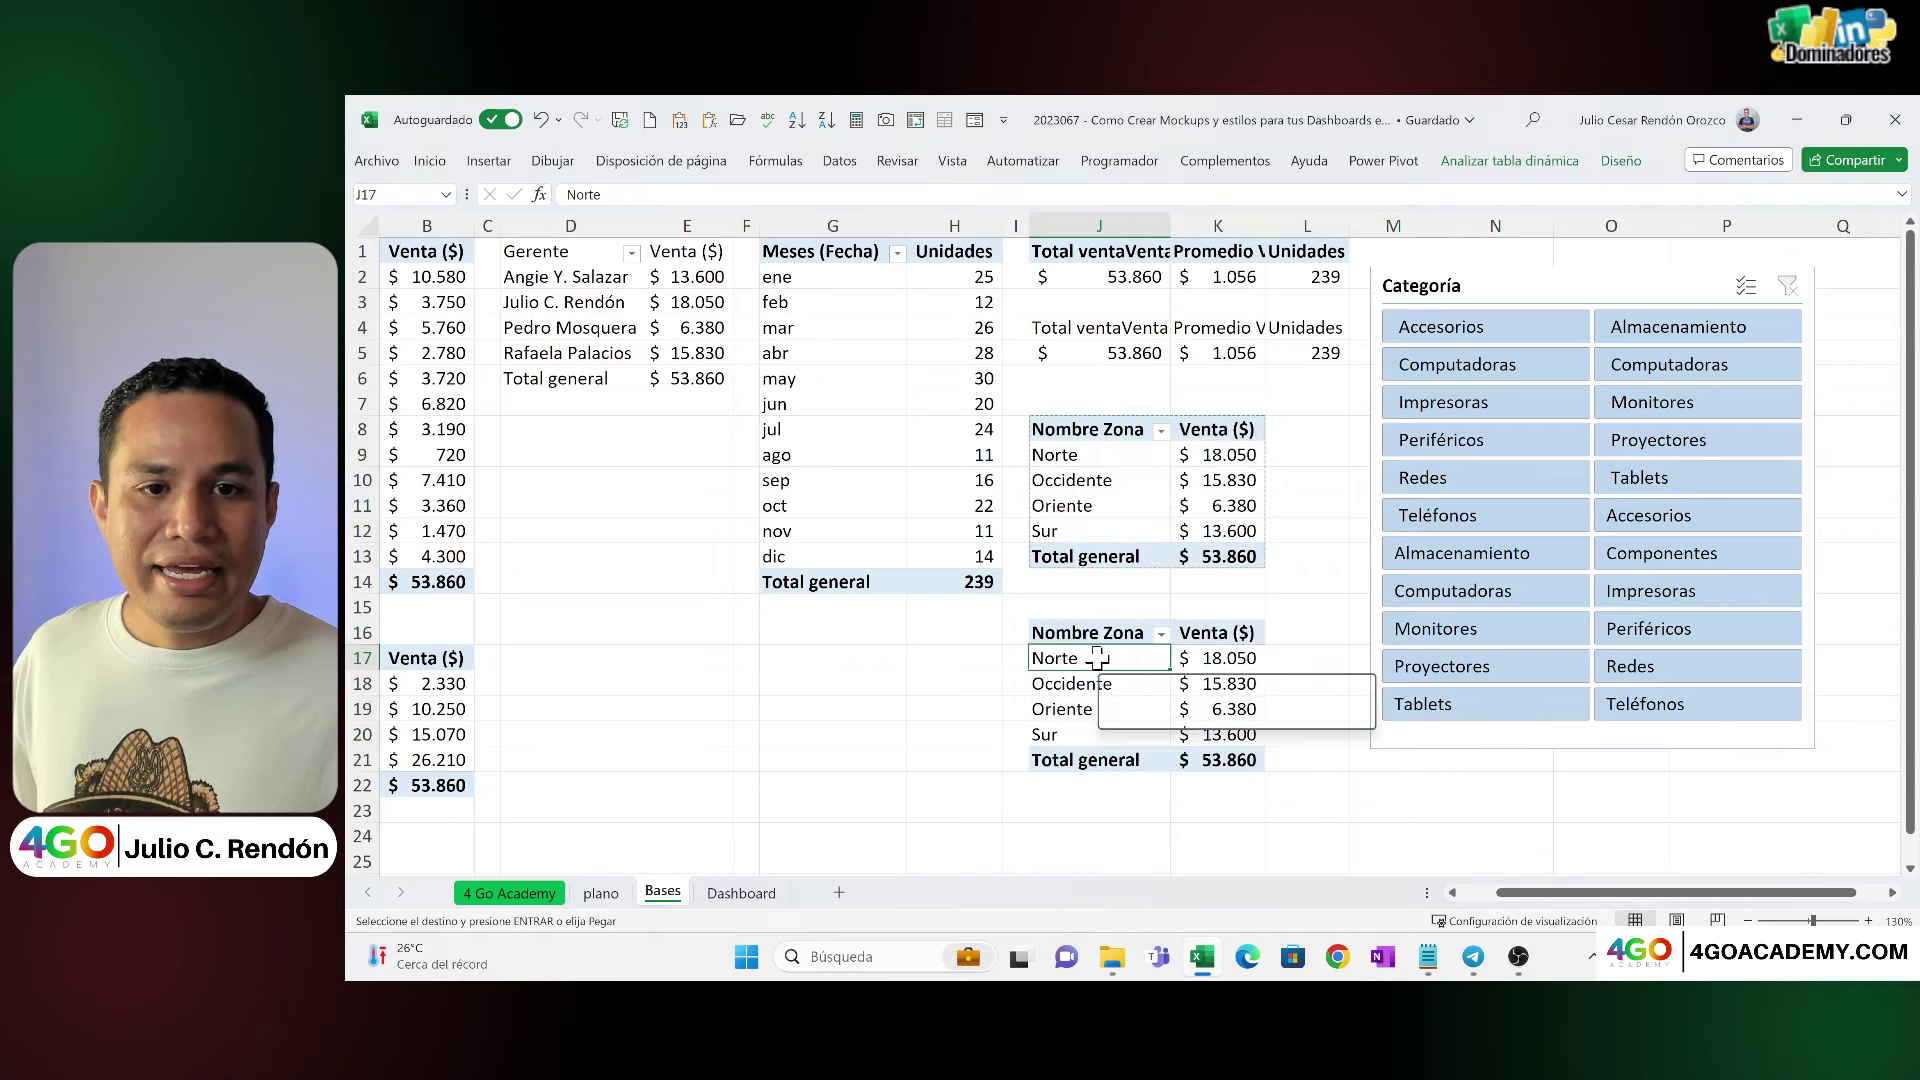
{"action": "left_click", "coordinate": [1192, 644]}
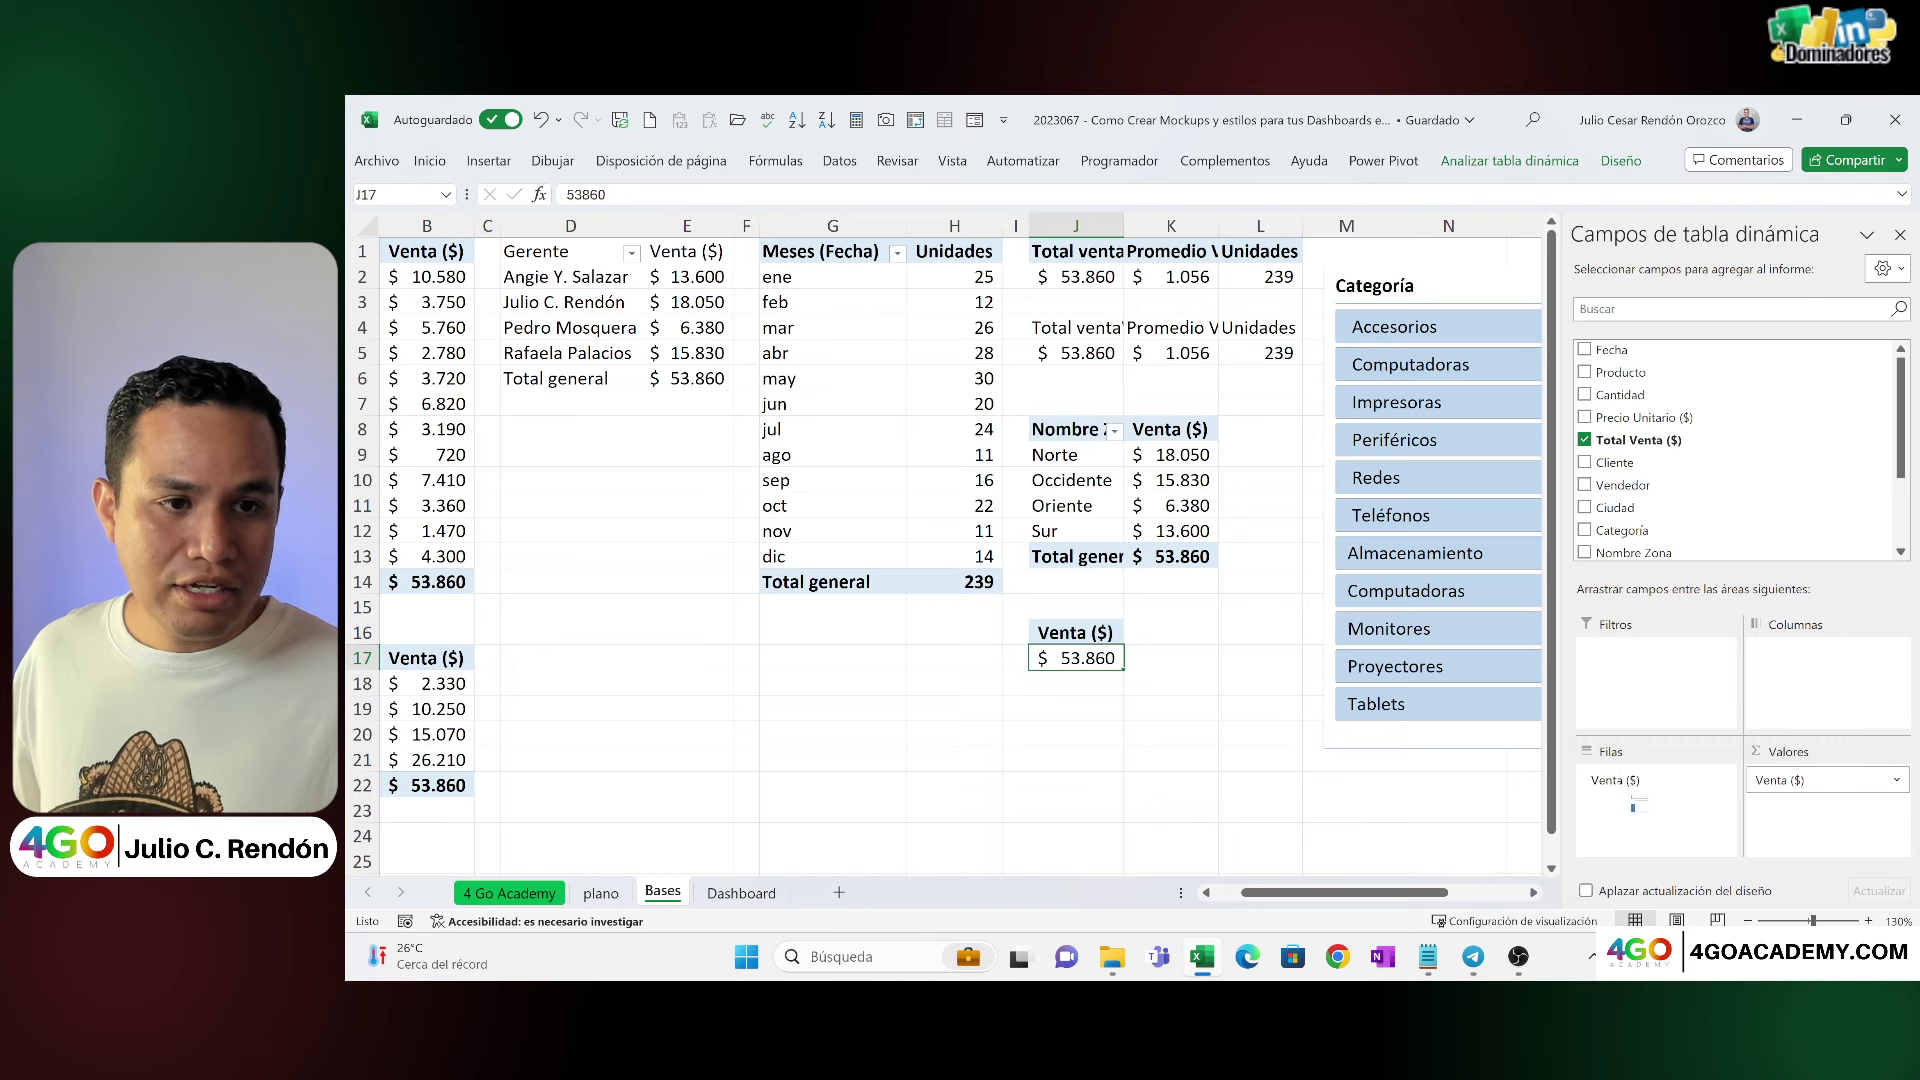
{"action": "left_click_drag", "start_coordinate": [1632, 805], "coordinate": [1465, 786]}
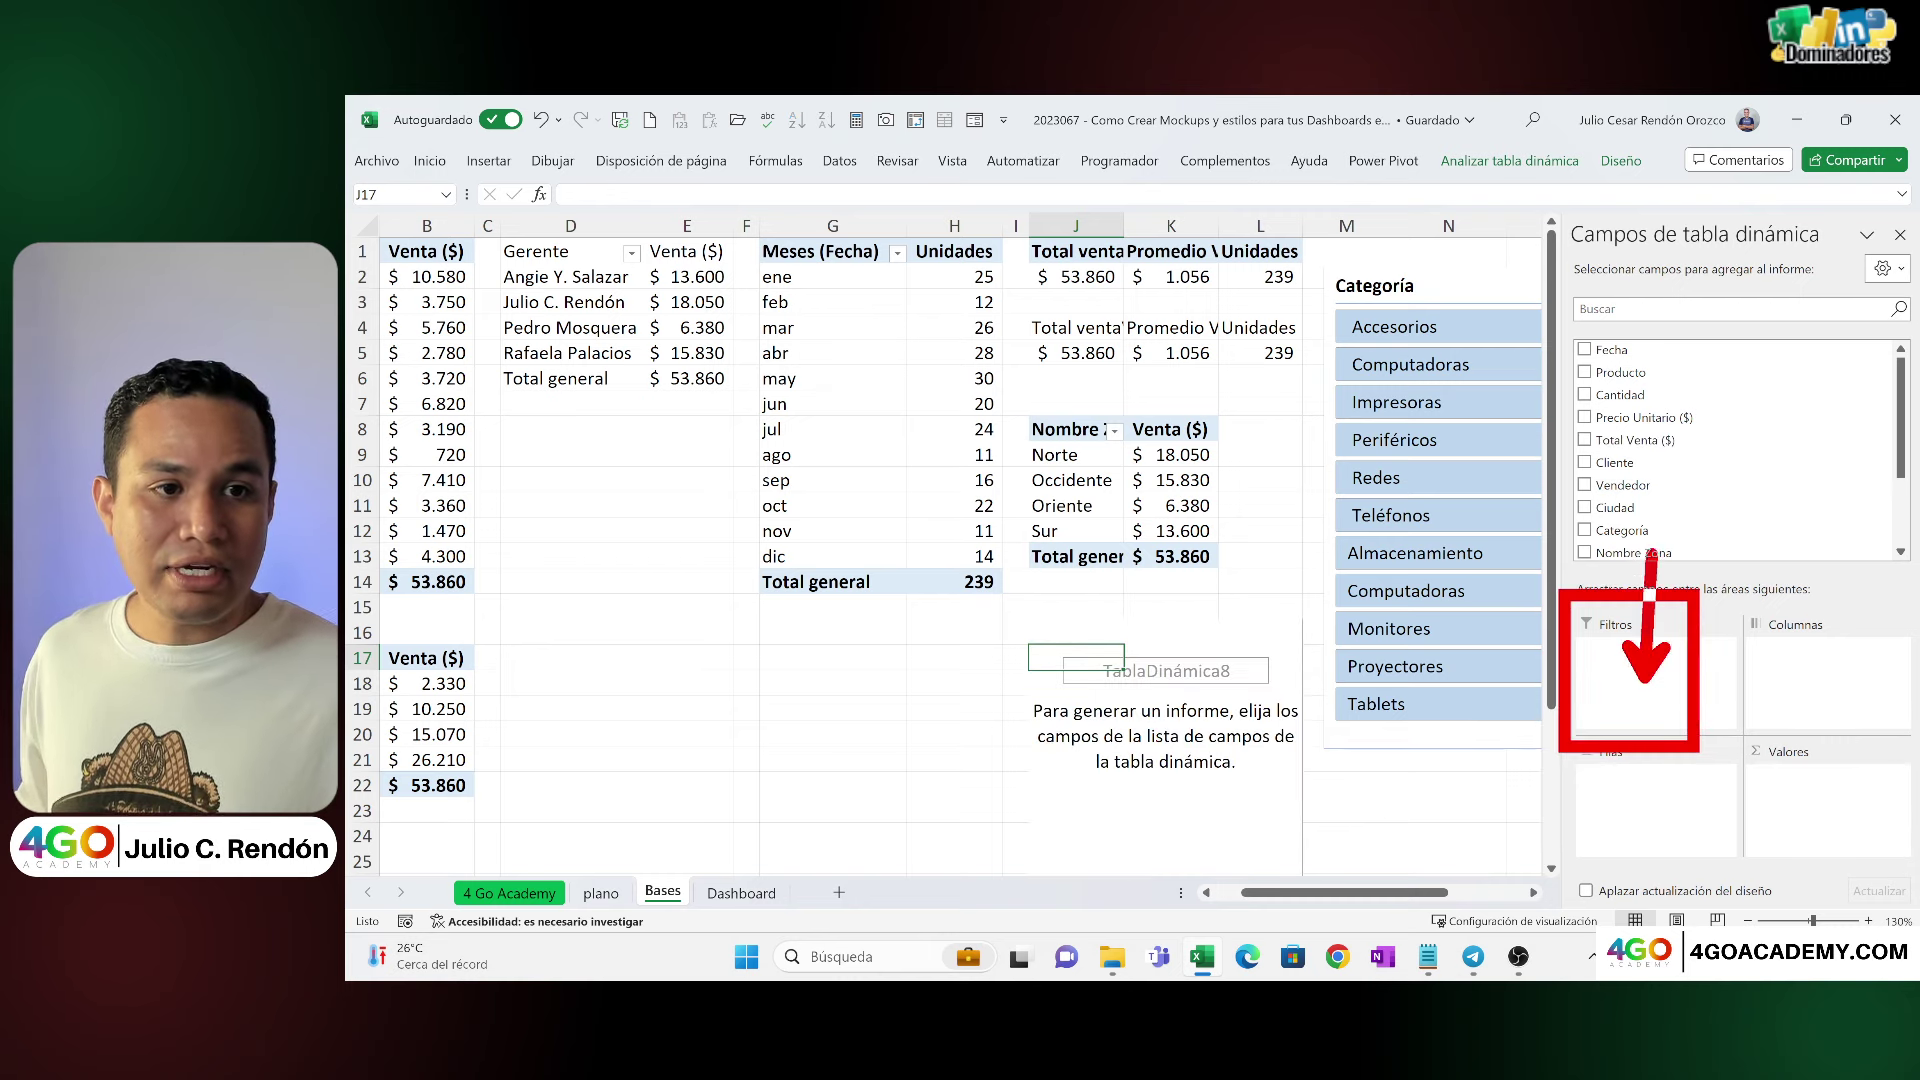
{"action": "mouse_move", "coordinate": [1591, 527]}
{"action": "left_mouse_down"}
{"action": "mouse_move", "coordinate": [1650, 723]}
{"action": "mouse_move", "coordinate": [1630, 700]}
{"action": "left_mouse_up"}
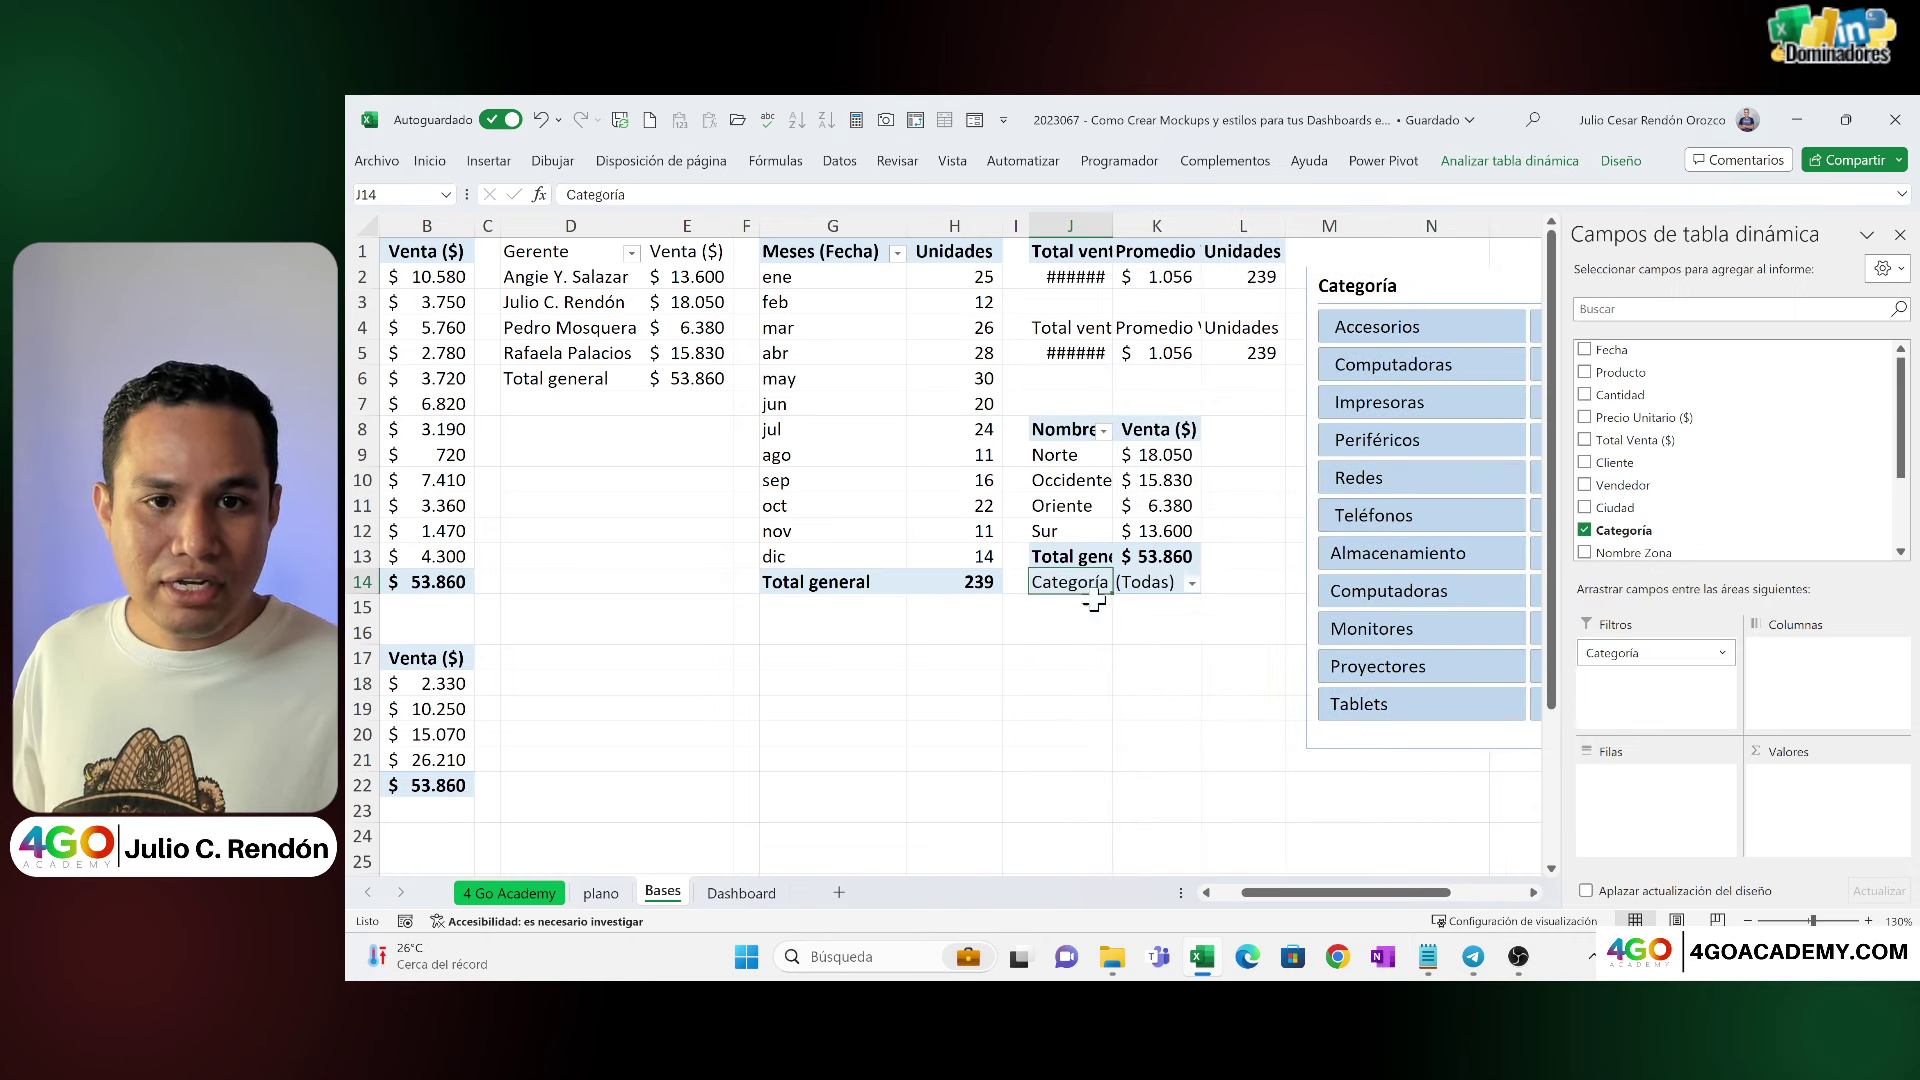
{"action": "mouse_move", "coordinate": [1085, 582]}
{"action": "left_mouse_down"}
{"action": "mouse_move", "coordinate": [1127, 585]}
{"action": "mouse_move", "coordinate": [1133, 686]}
{"action": "left_mouse_up"}
{"action": "left_click", "coordinate": [1101, 690]}
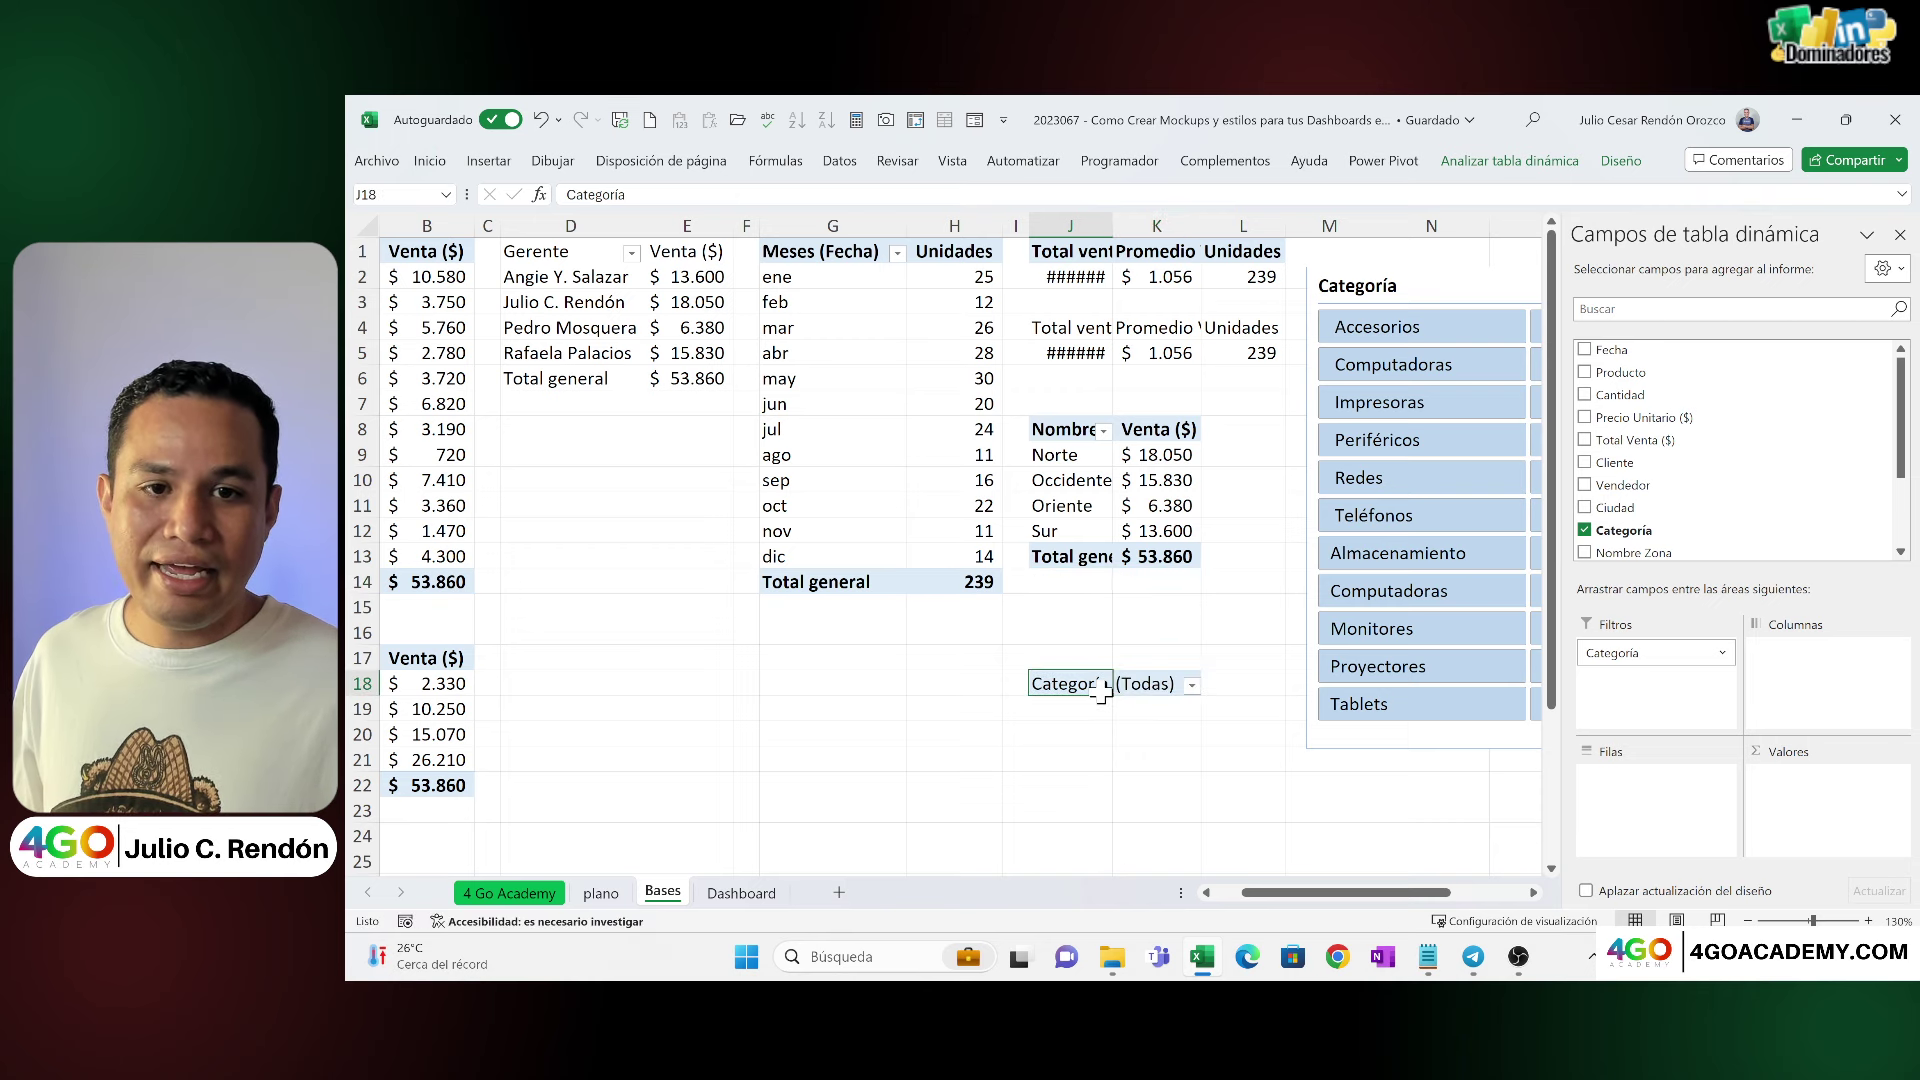
{"action": "left_click_drag", "start_coordinate": [1113, 690], "coordinate": [1135, 690]}
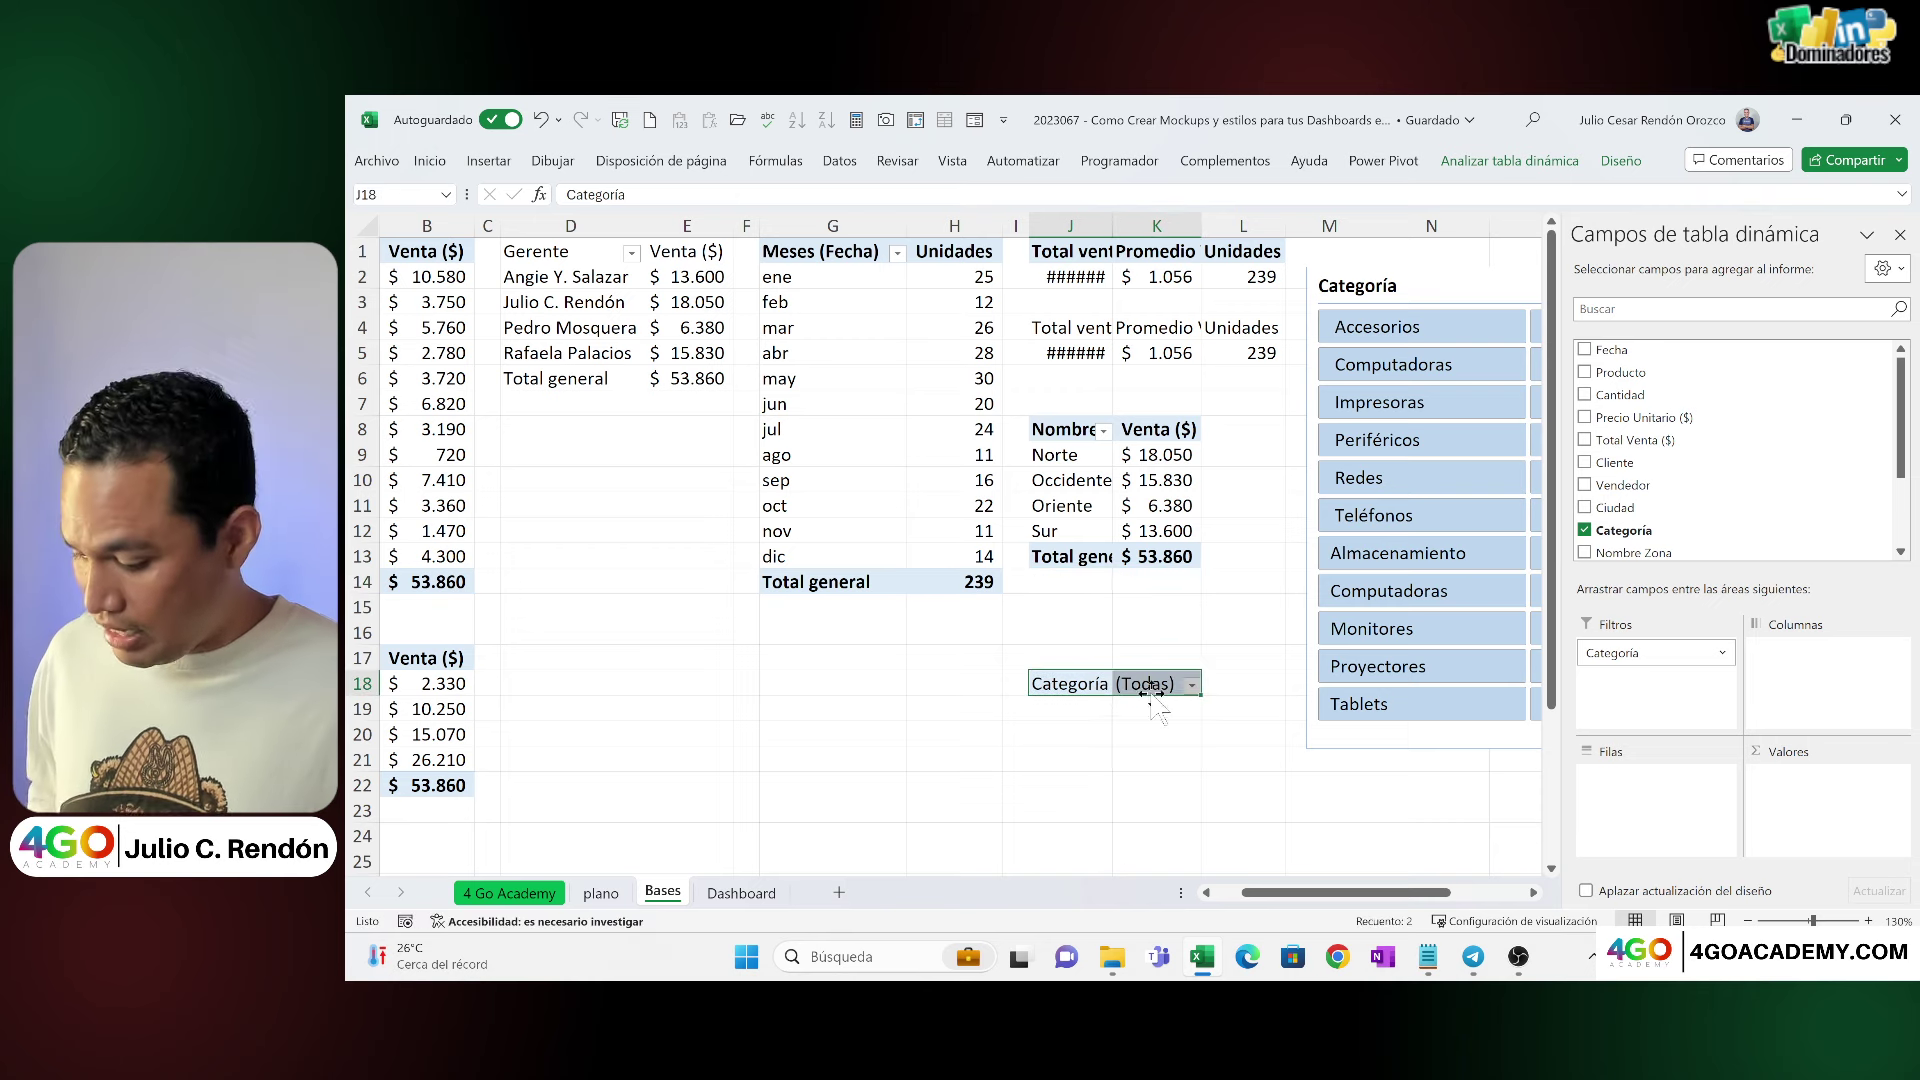
Step: Rename the filter-only pivot table to 'FiltrosCategoria' in its PivotTable options
{"action": "right_click", "coordinate": [1125, 683]}
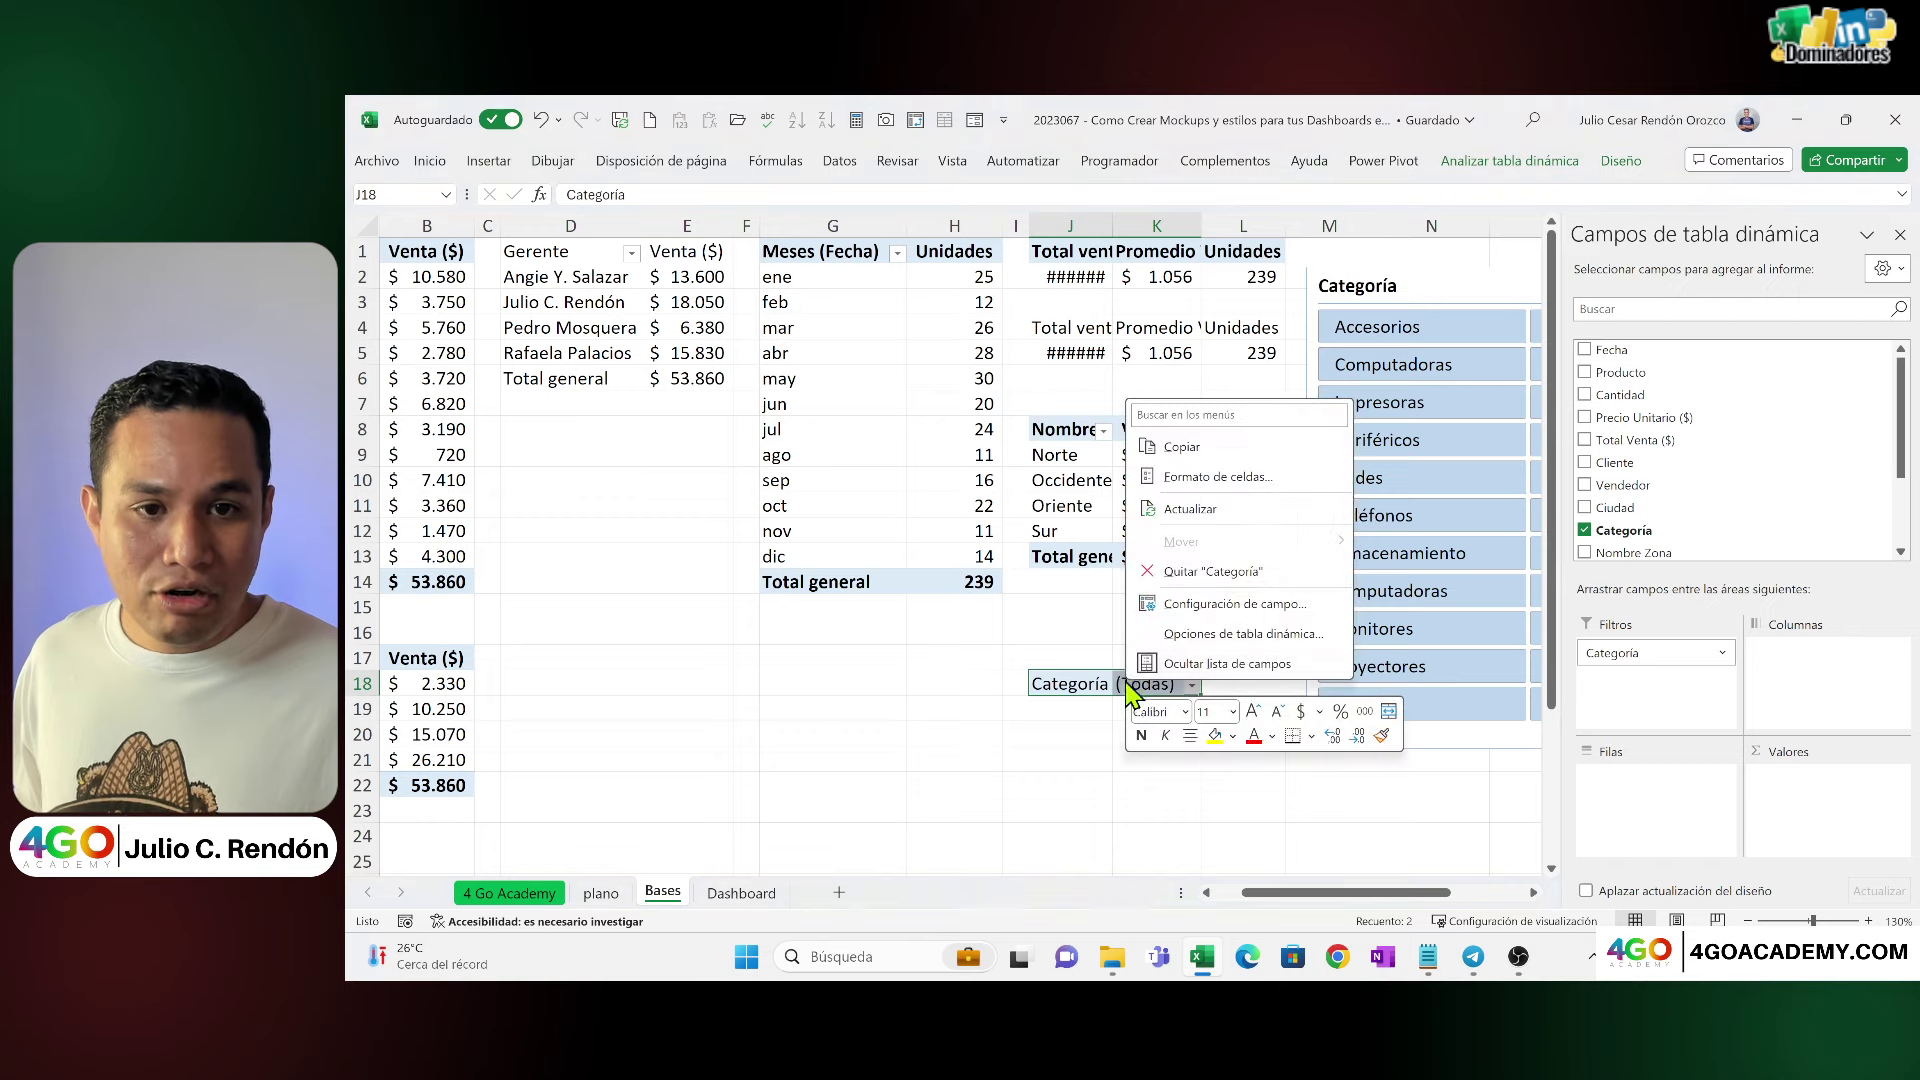
{"action": "left_click", "coordinate": [1230, 634]}
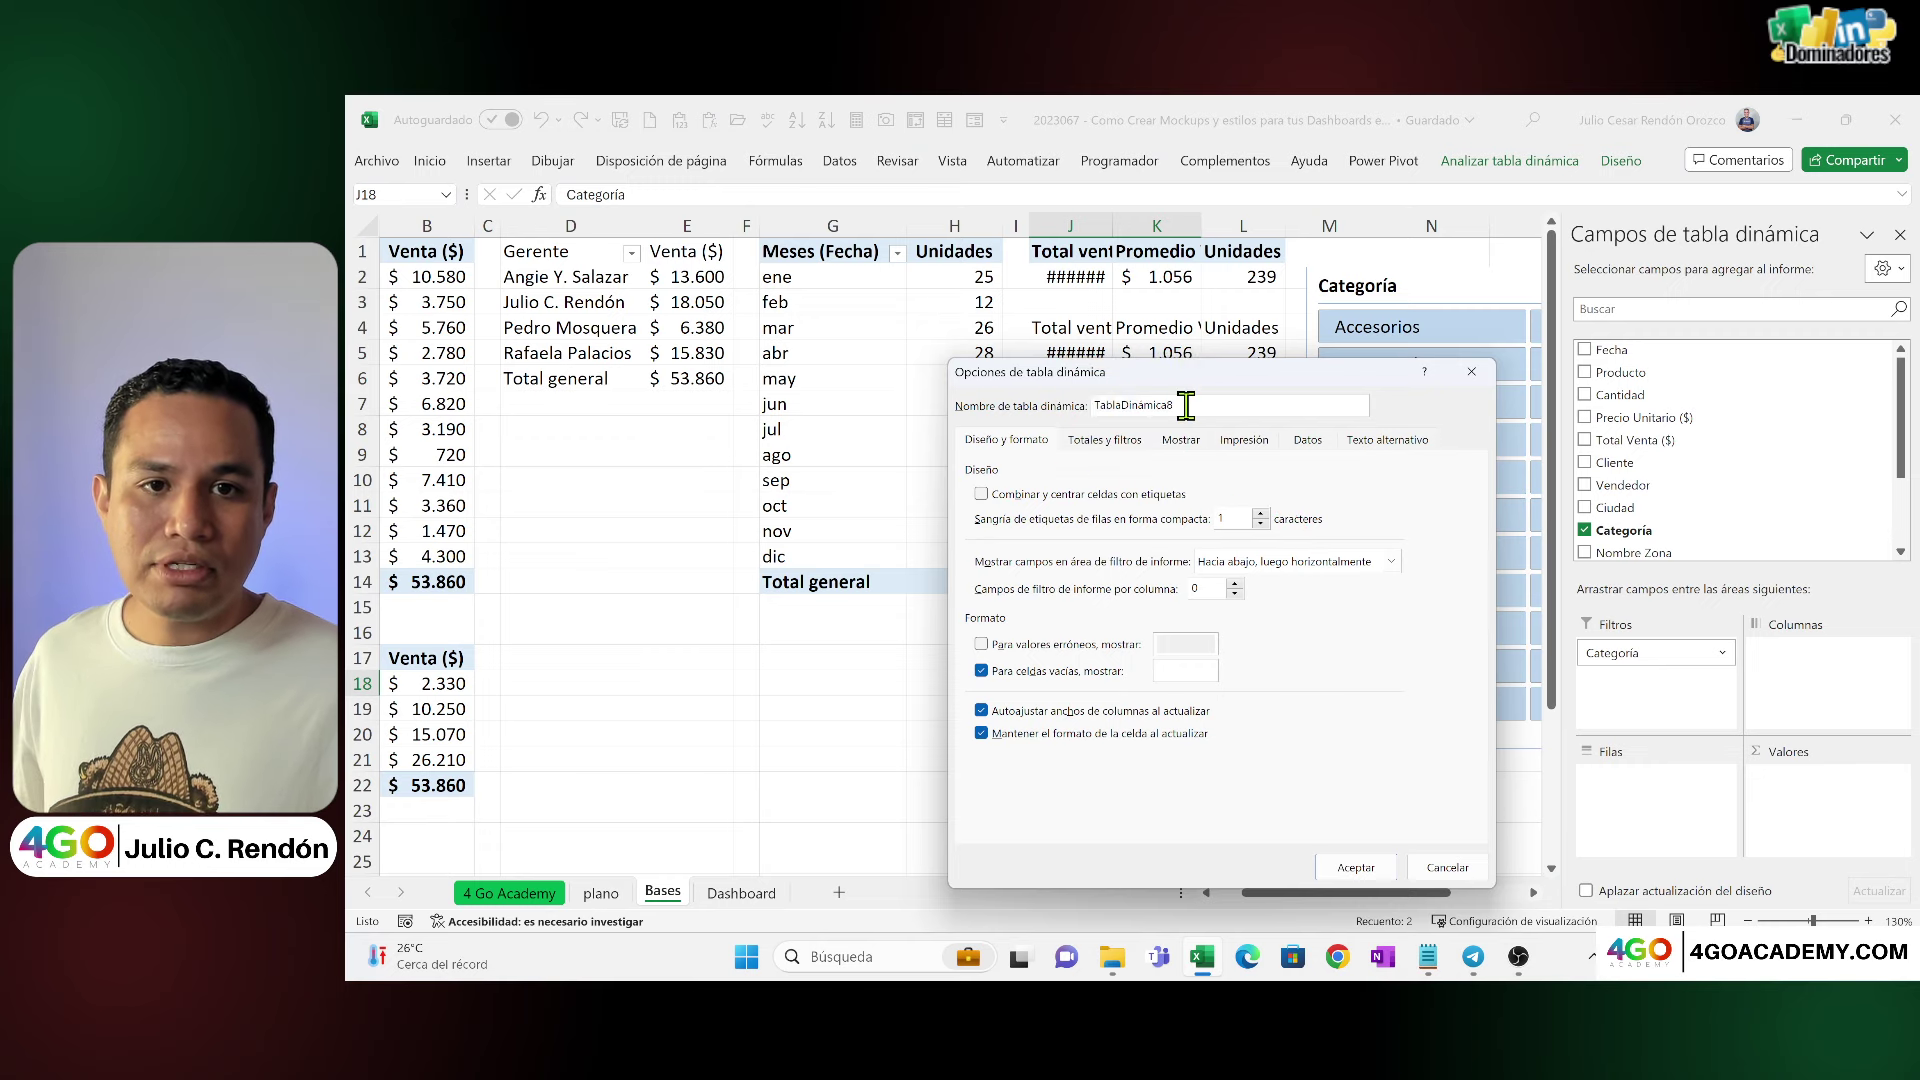
{"action": "type", "text": "Filtros"}
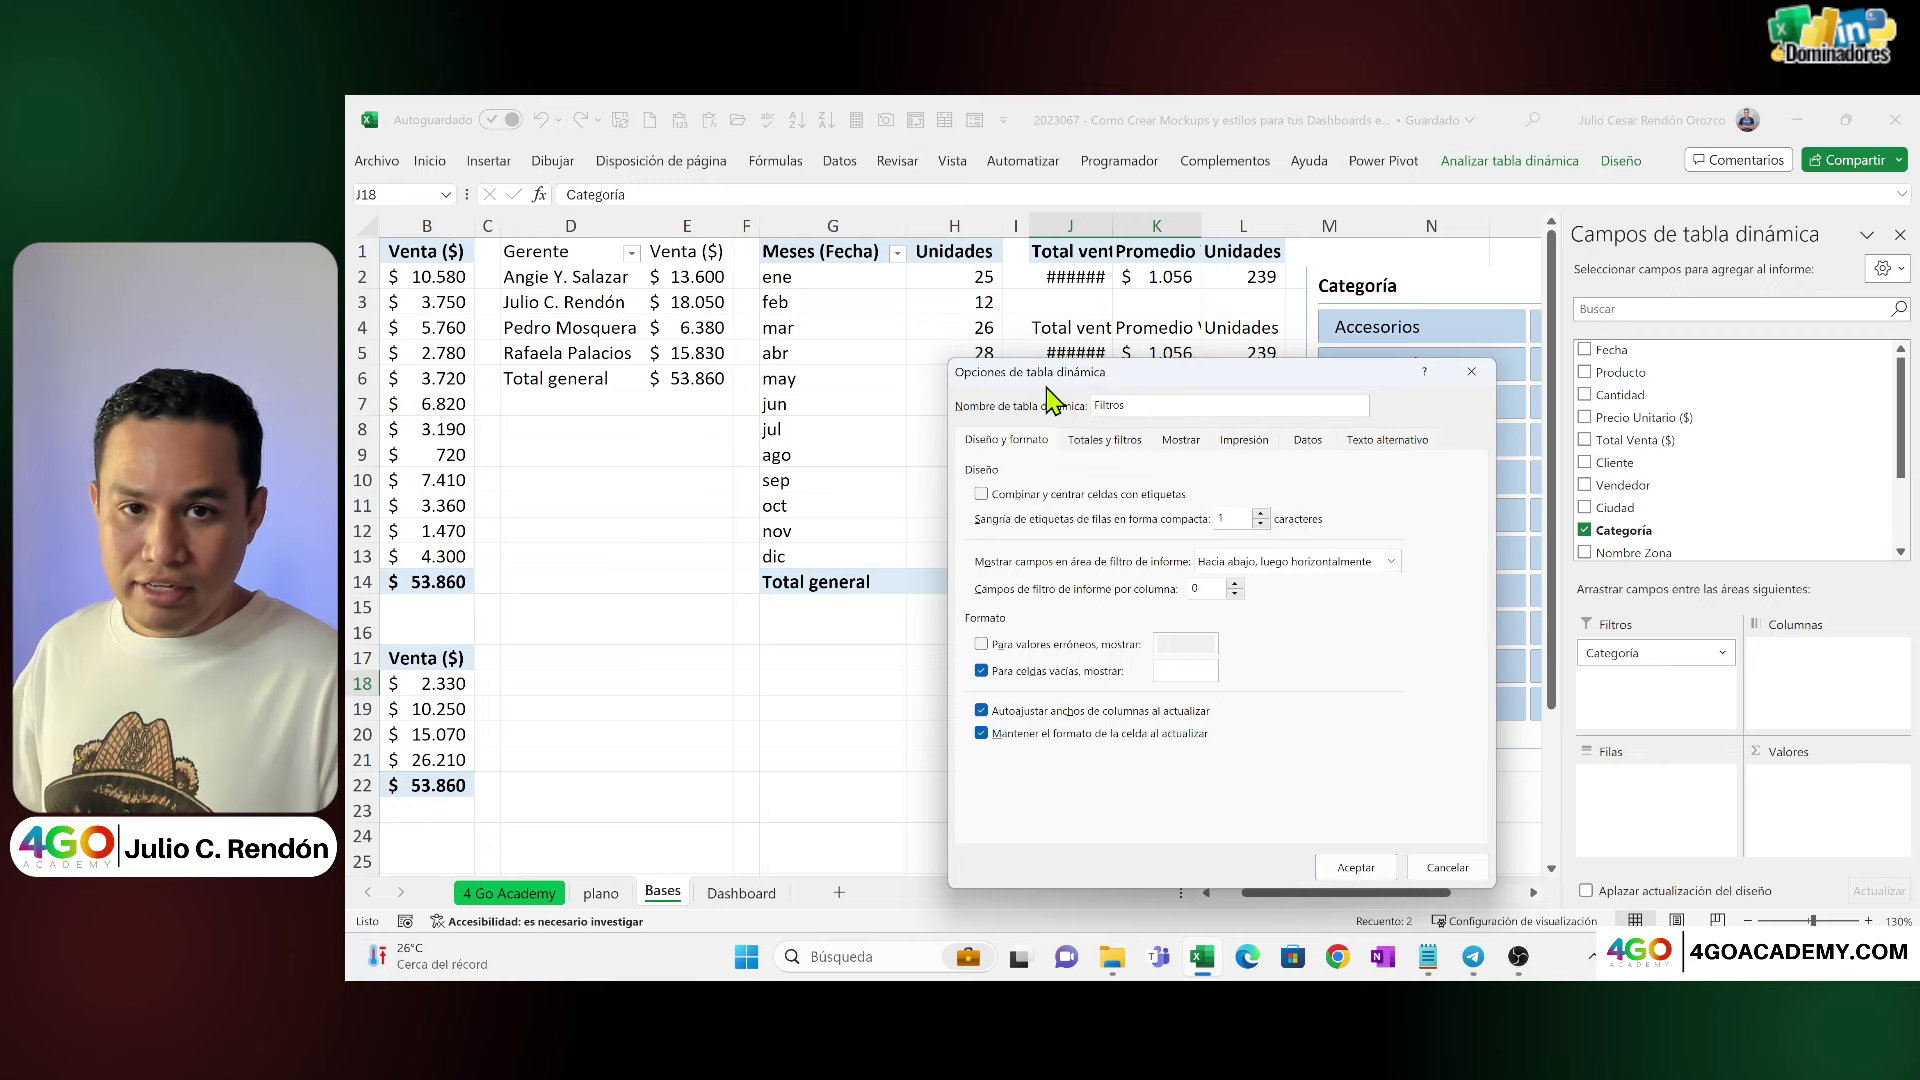
{"action": "type", "text": "Categoria"}
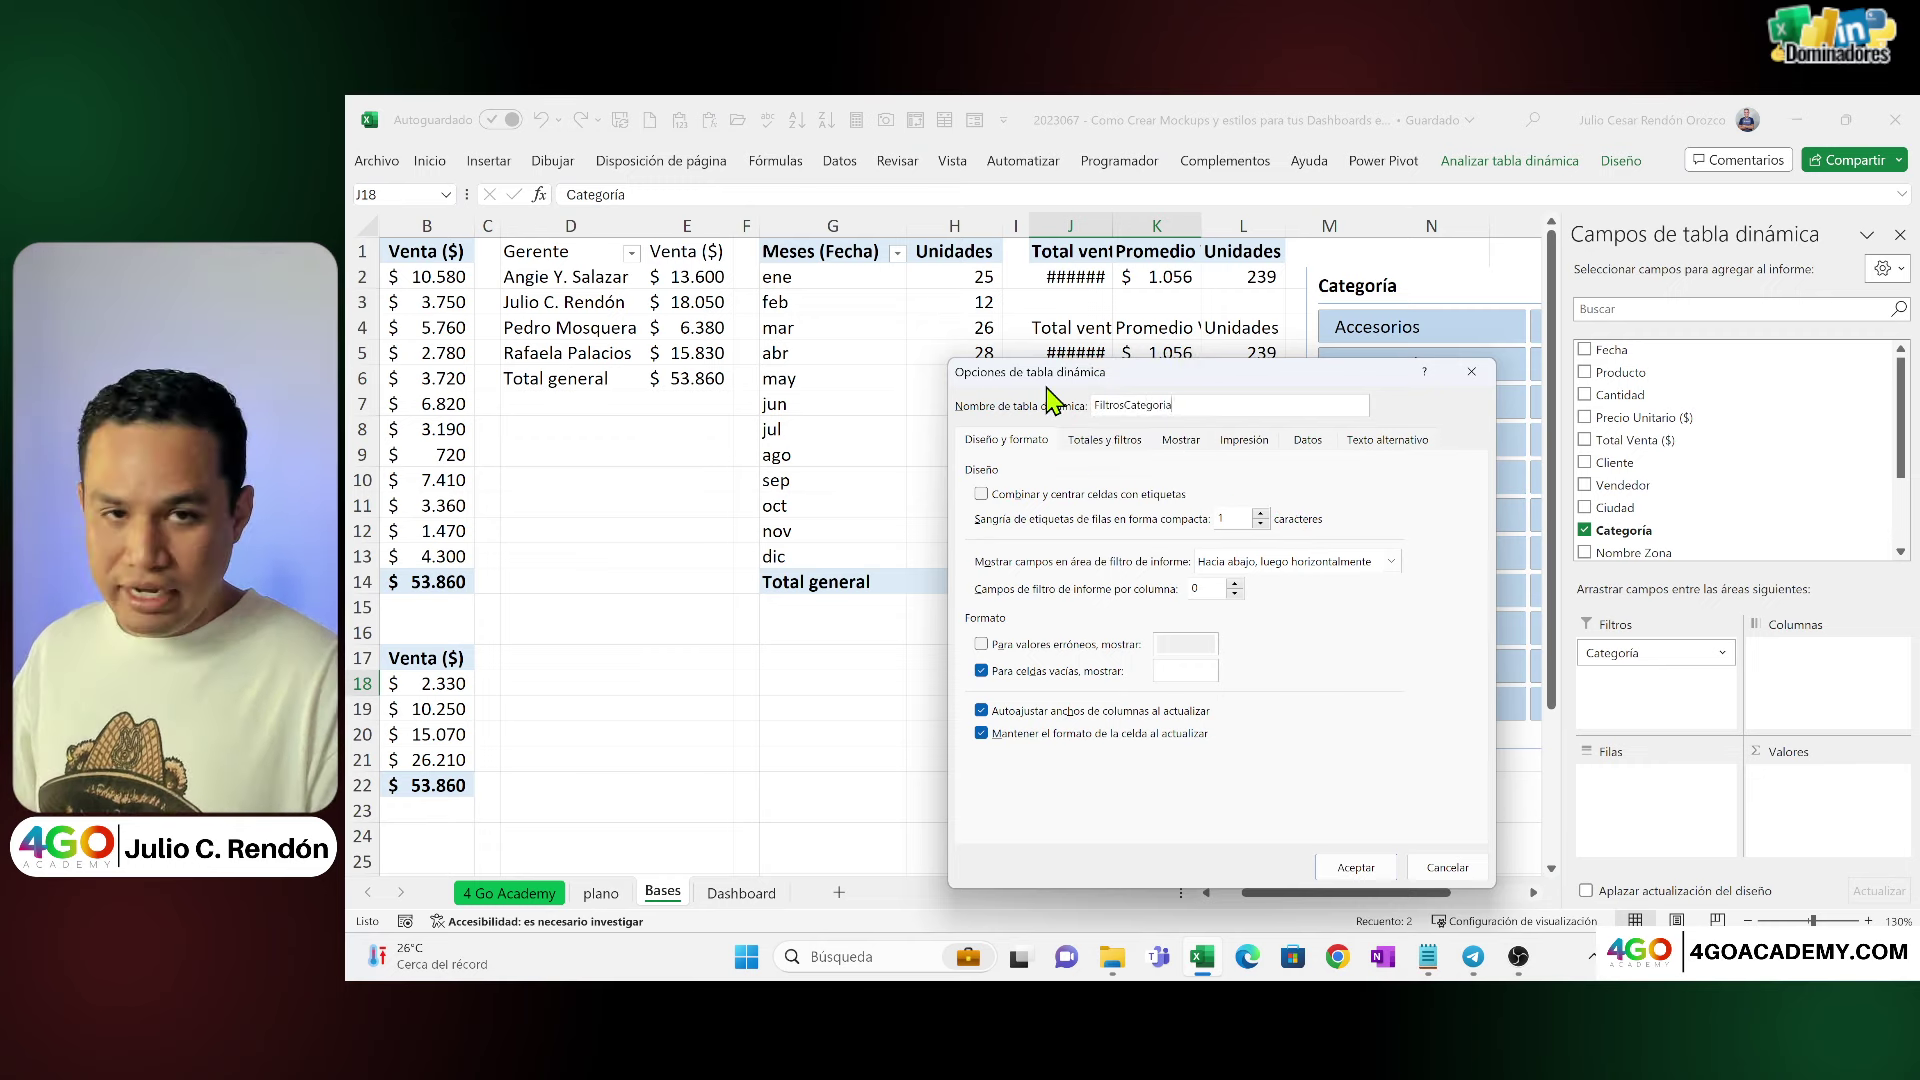
{"action": "left_click", "coordinate": [1322, 876]}
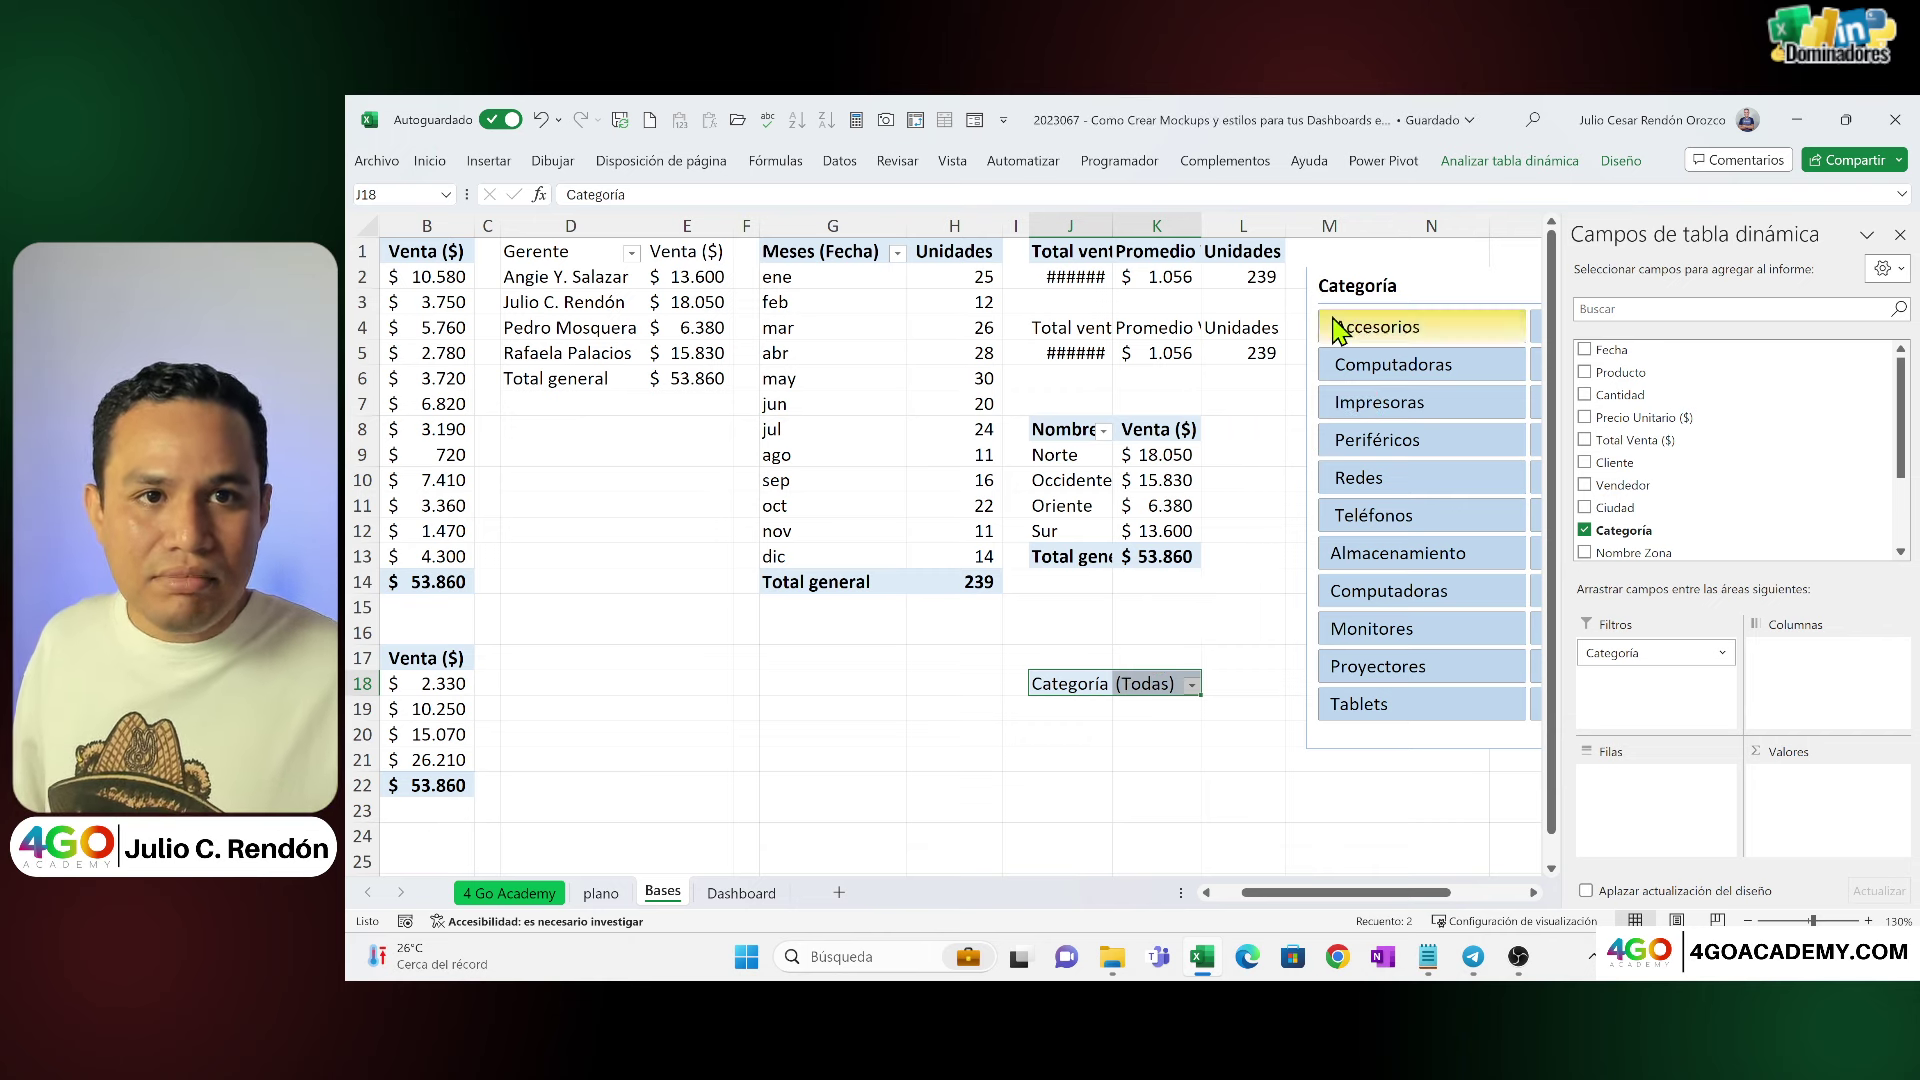
Step: Open the Categoría slicer's report connections and enlarge the list of pivot tables
{"action": "left_click", "coordinate": [1360, 285]}
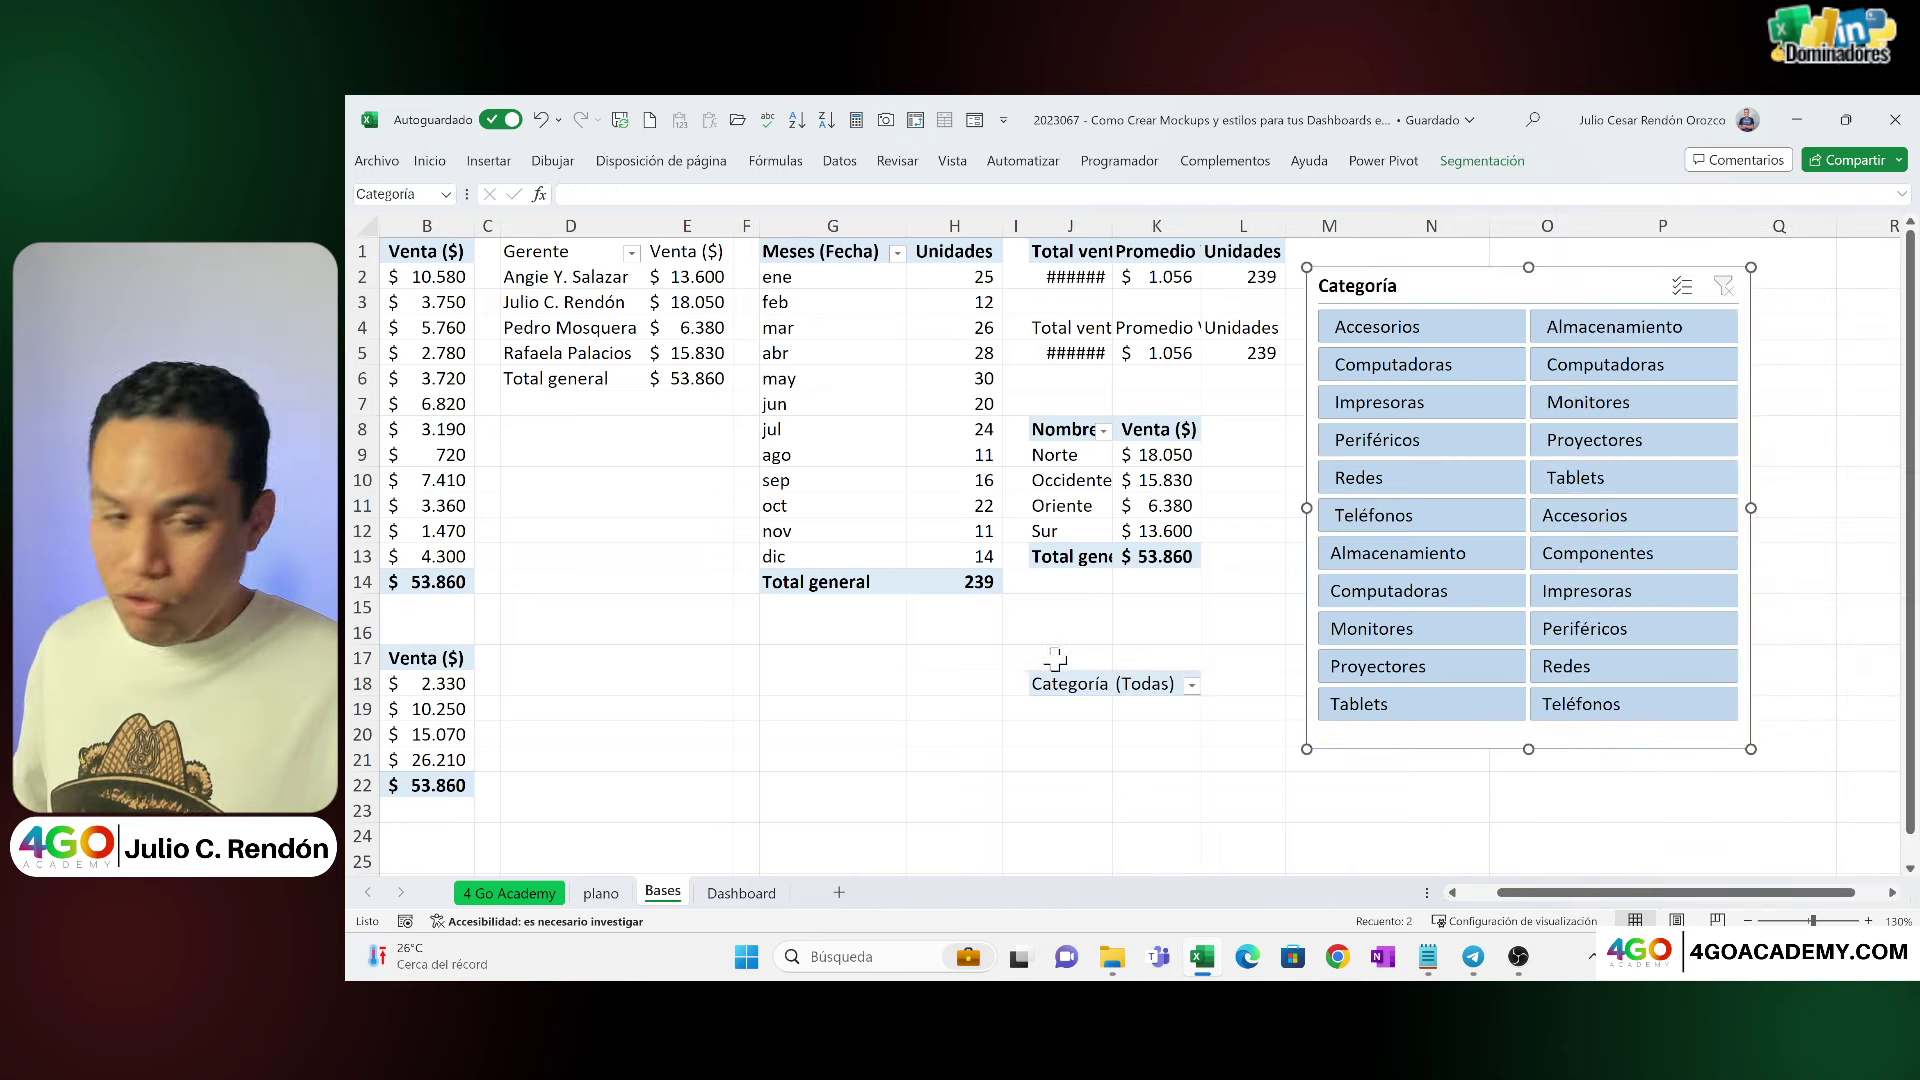
{"action": "left_click_drag", "start_coordinate": [1001, 645], "coordinate": [1209, 740]}
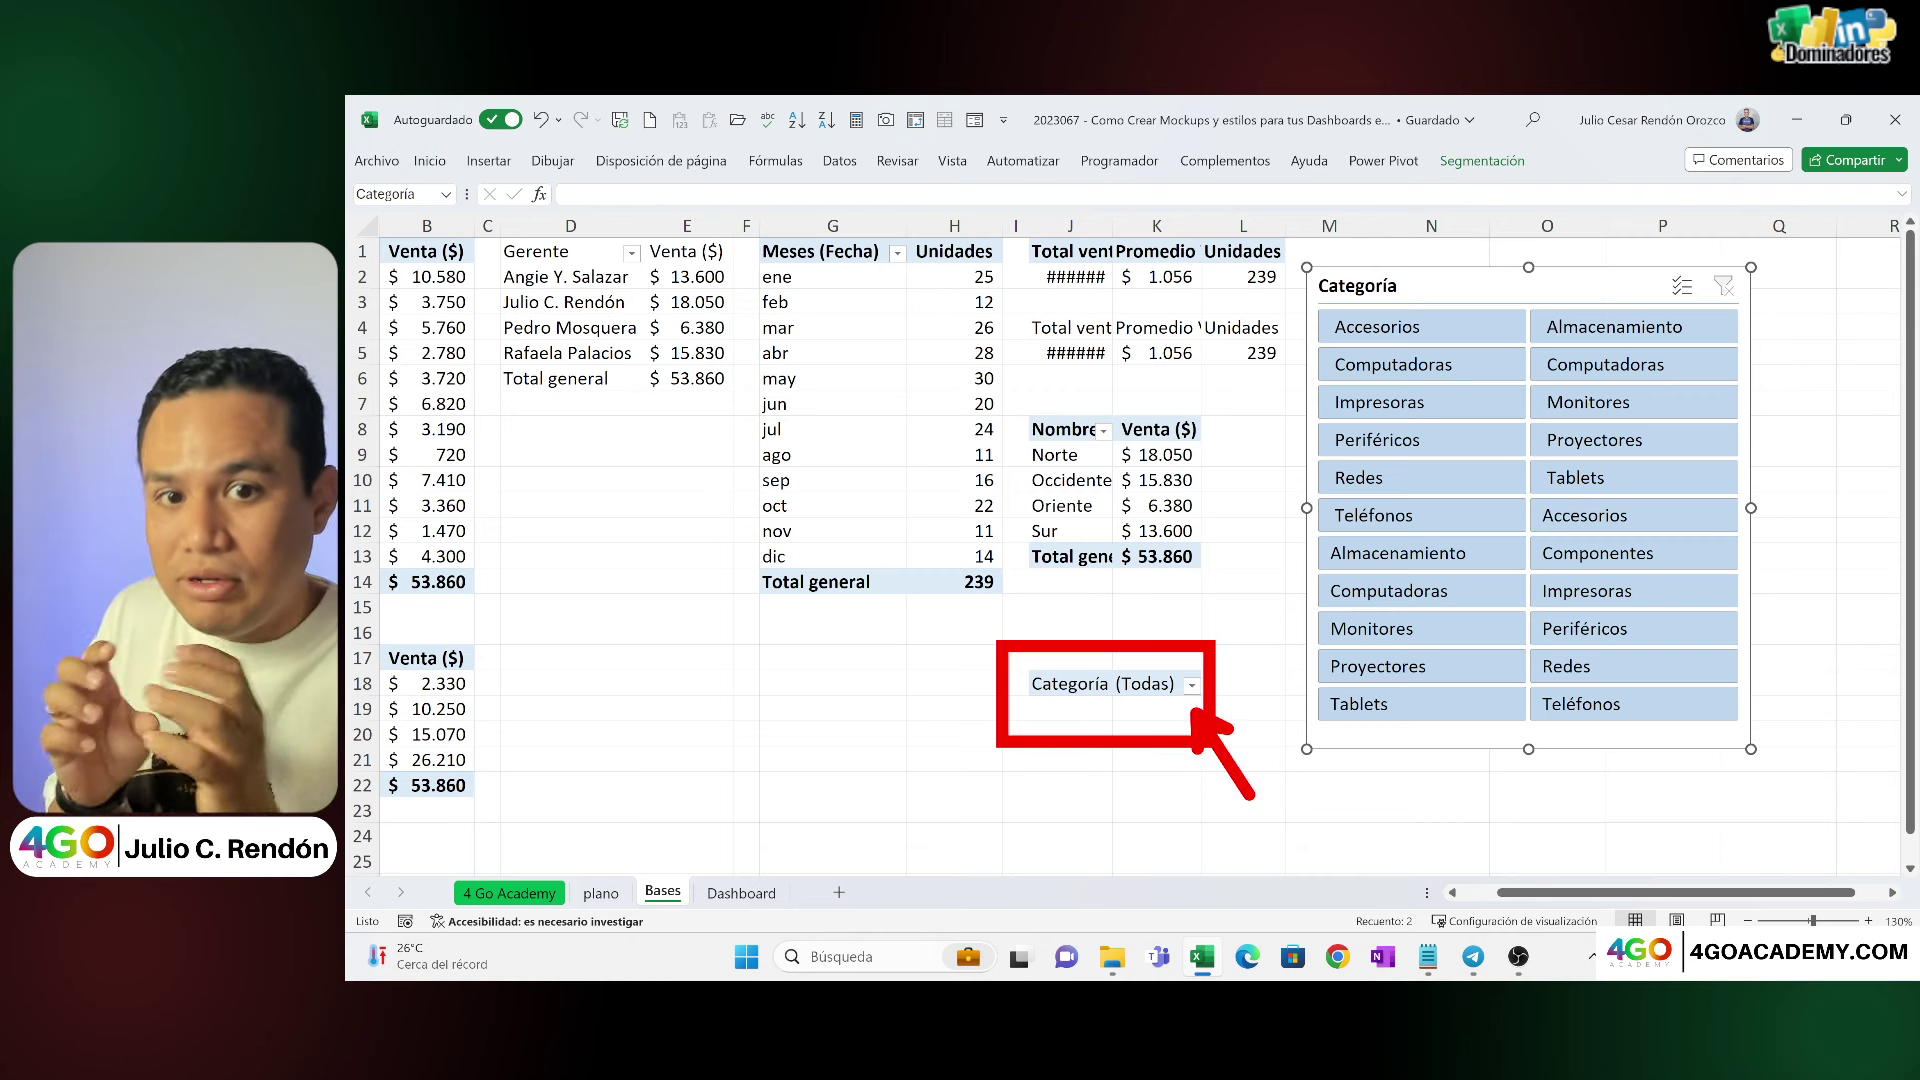
{"action": "right_click", "coordinate": [1390, 290]}
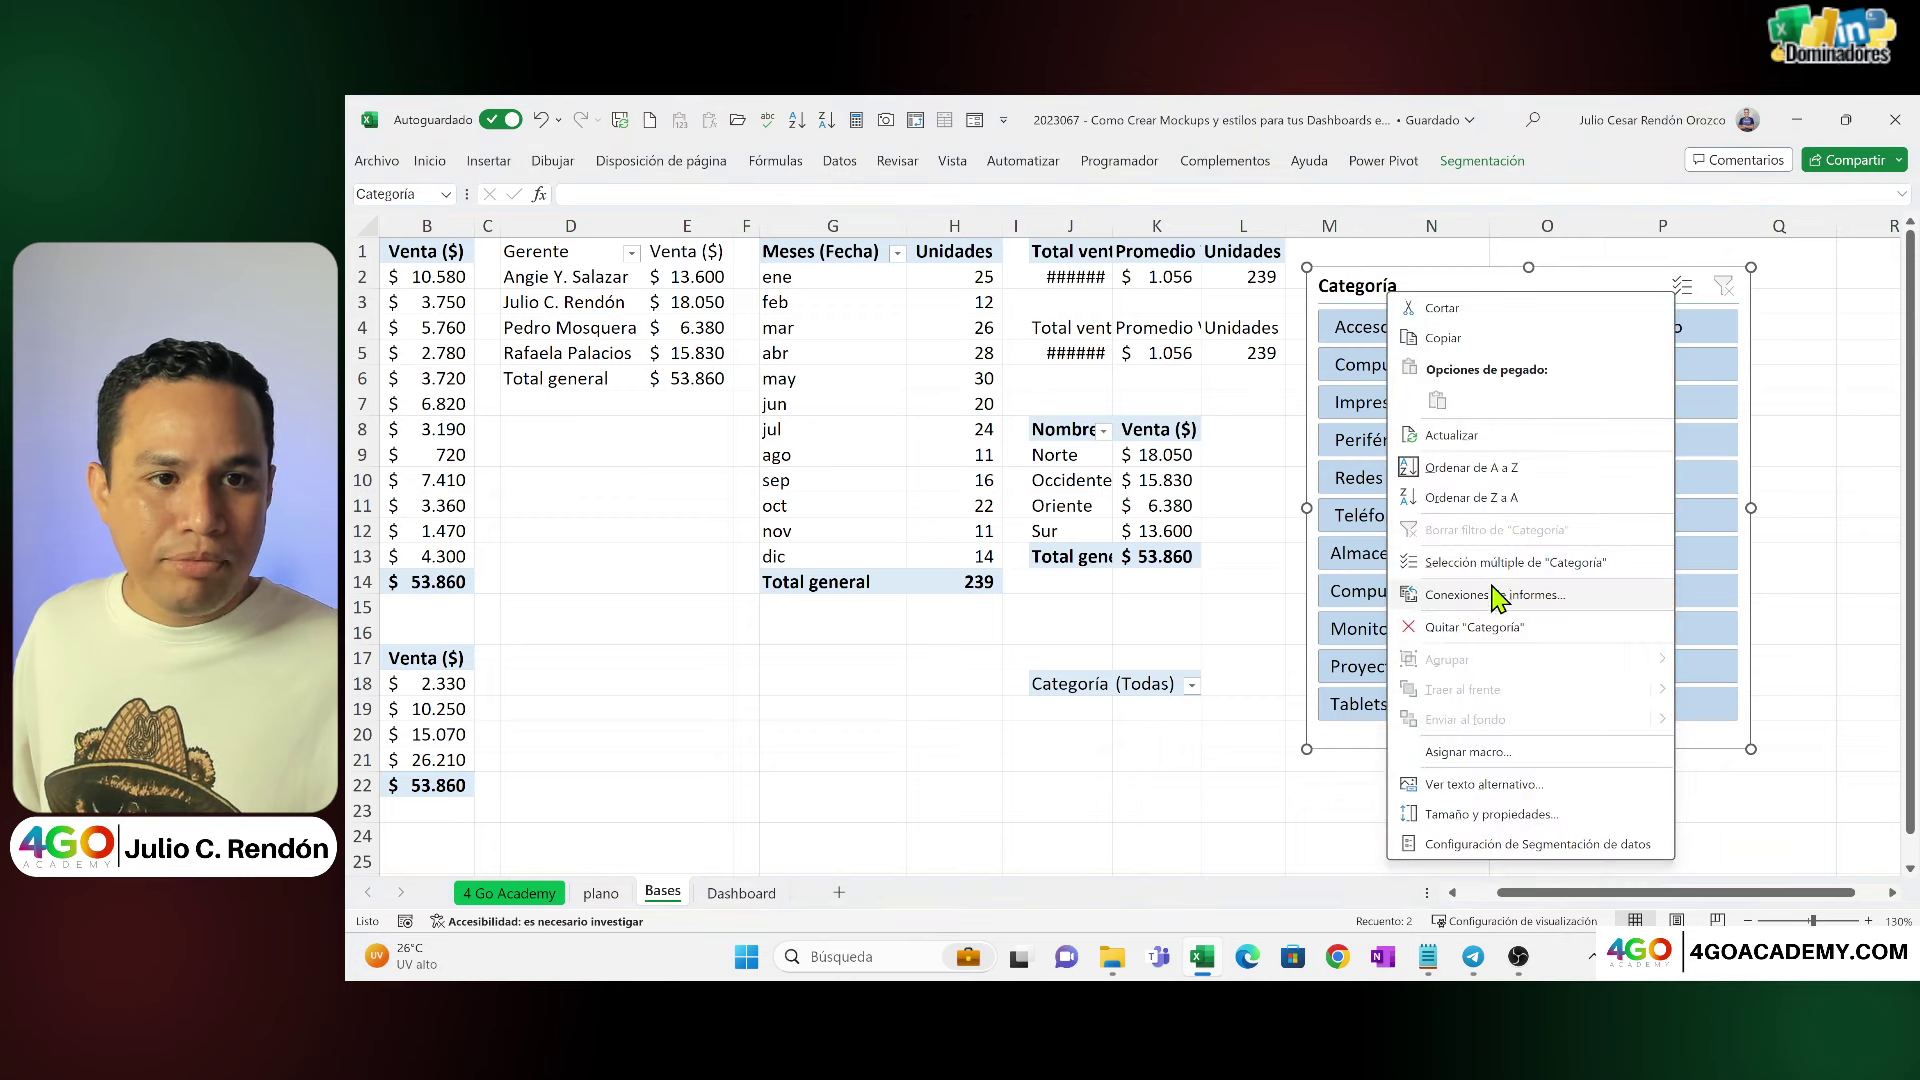
{"action": "left_click", "coordinate": [1495, 594]}
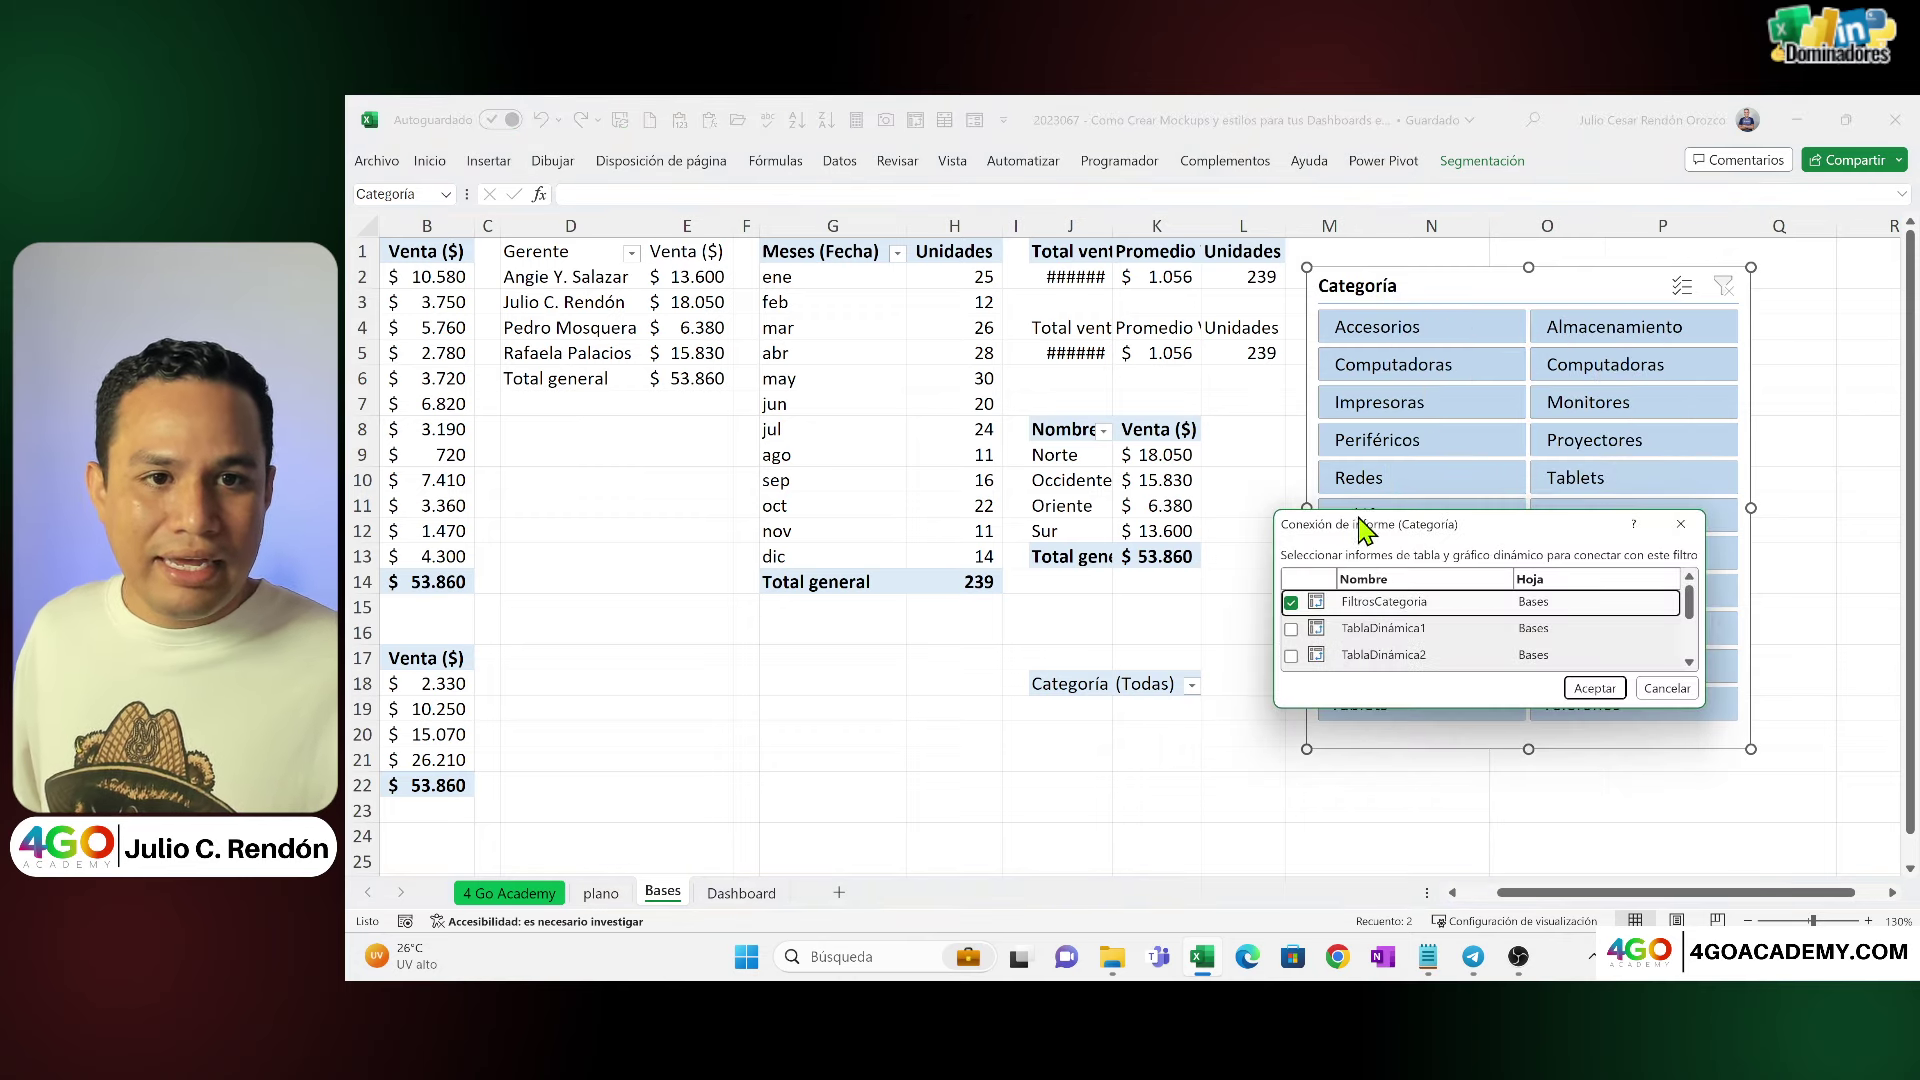
{"action": "left_click_drag", "start_coordinate": [1360, 524], "coordinate": [646, 290]}
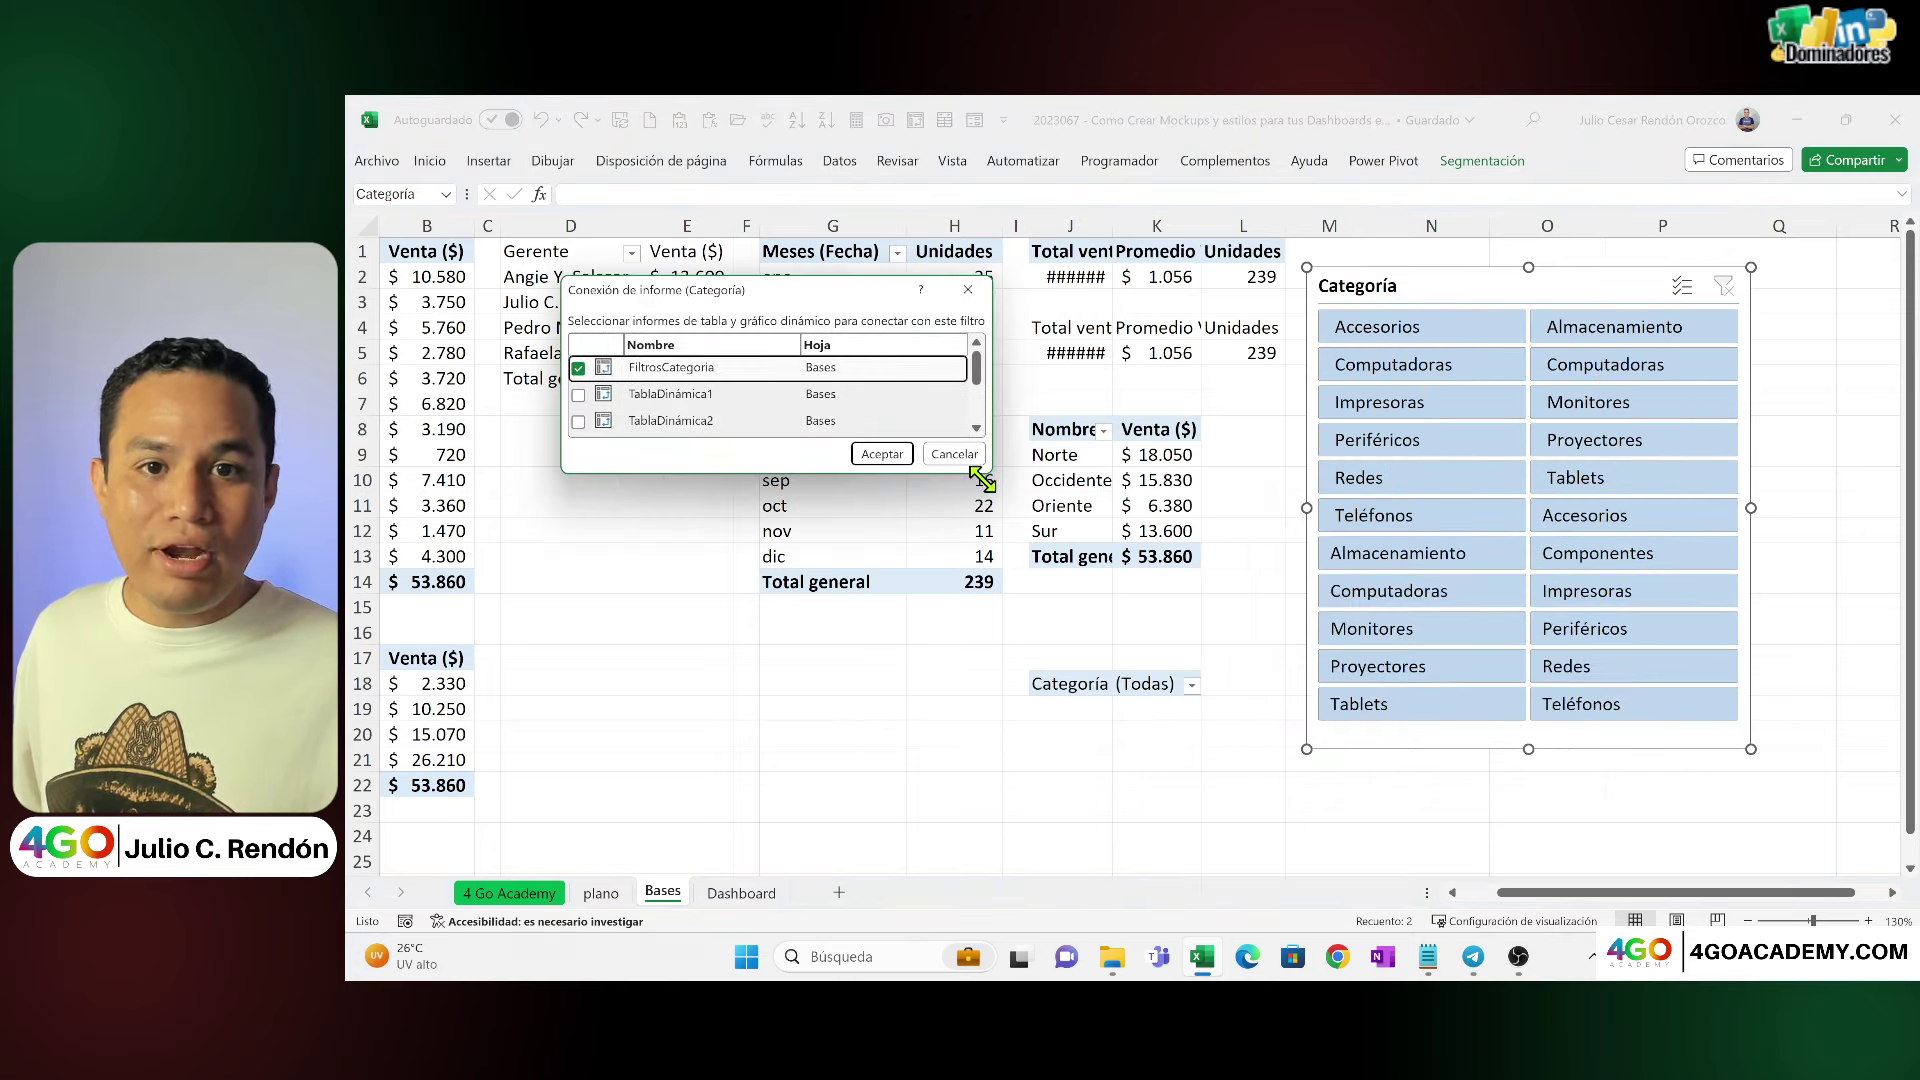
{"action": "left_click_drag", "start_coordinate": [983, 474], "coordinate": [985, 836]}
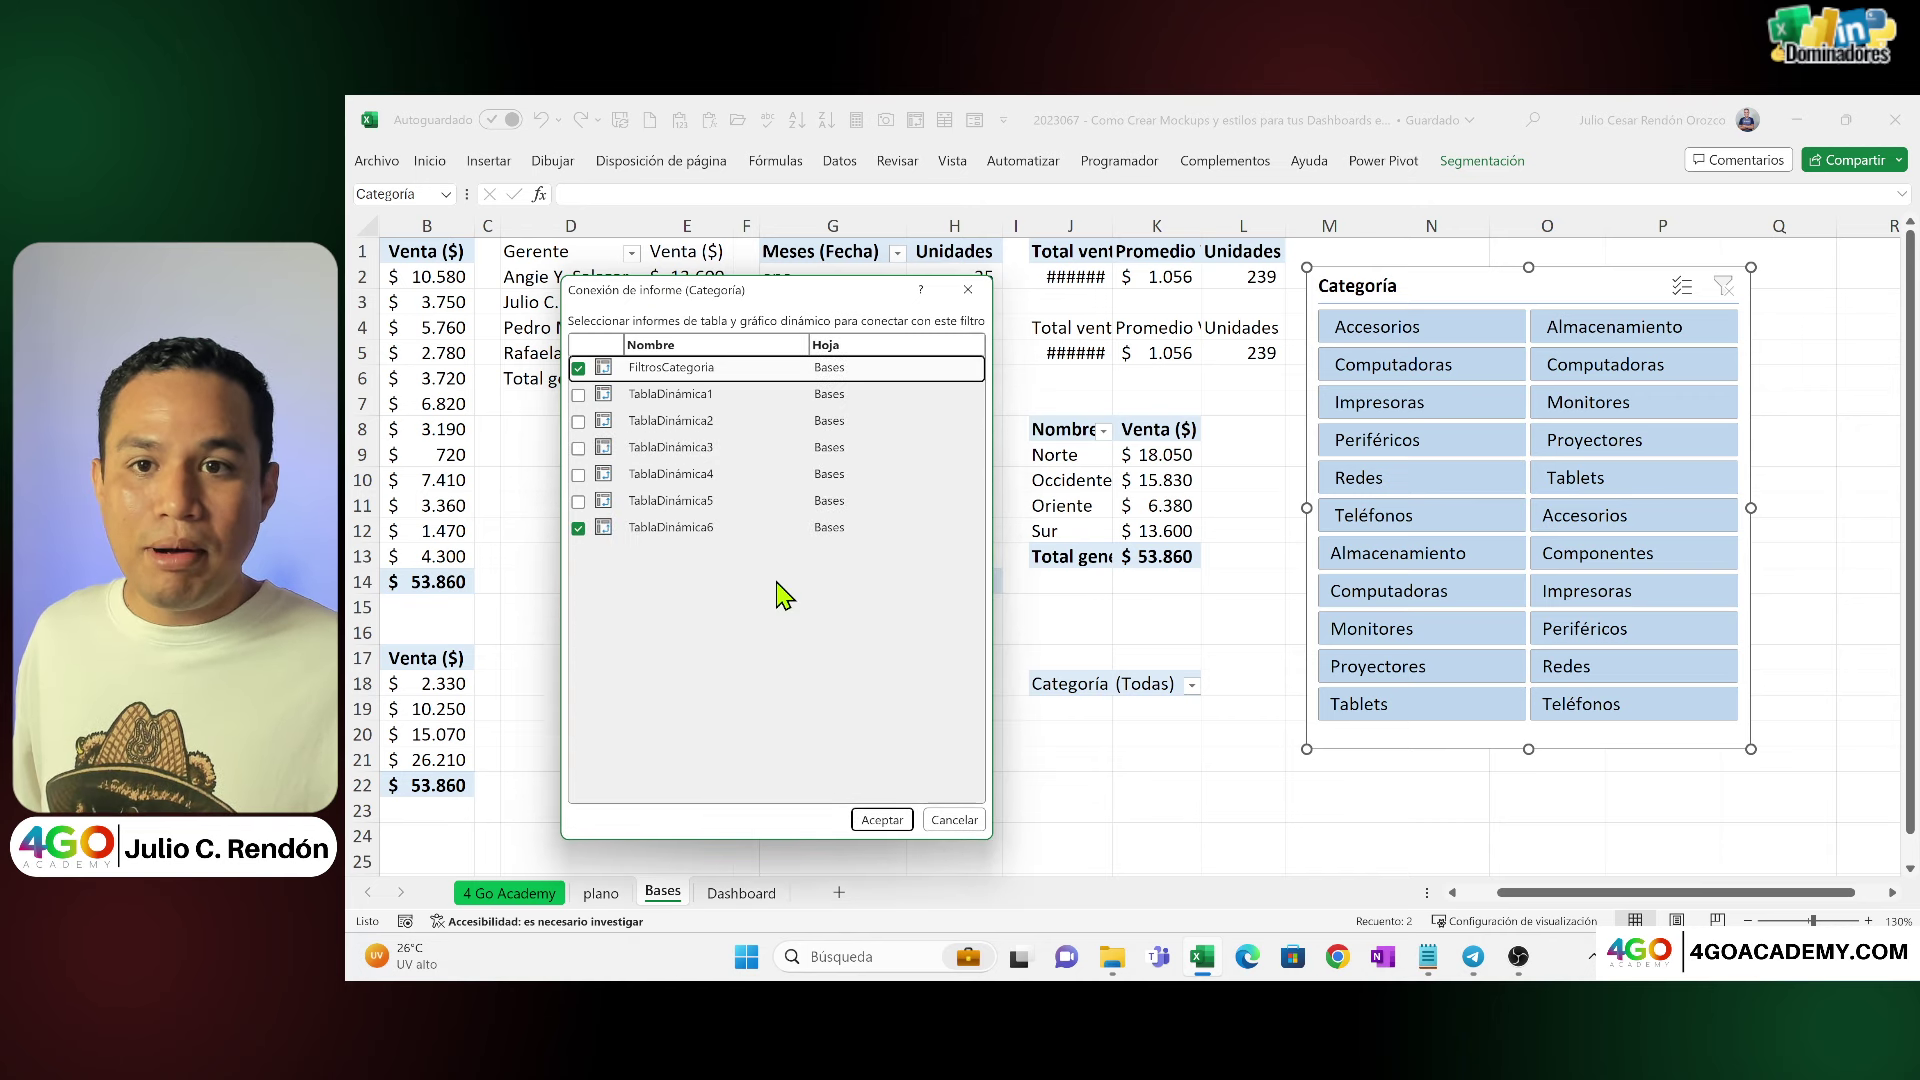
Step: Connect TablaDinámica1 through TablaDinámica5 to the Categoría slicer and apply
{"action": "left_click", "coordinate": [579, 395]}
{"action": "left_click", "coordinate": [579, 421]}
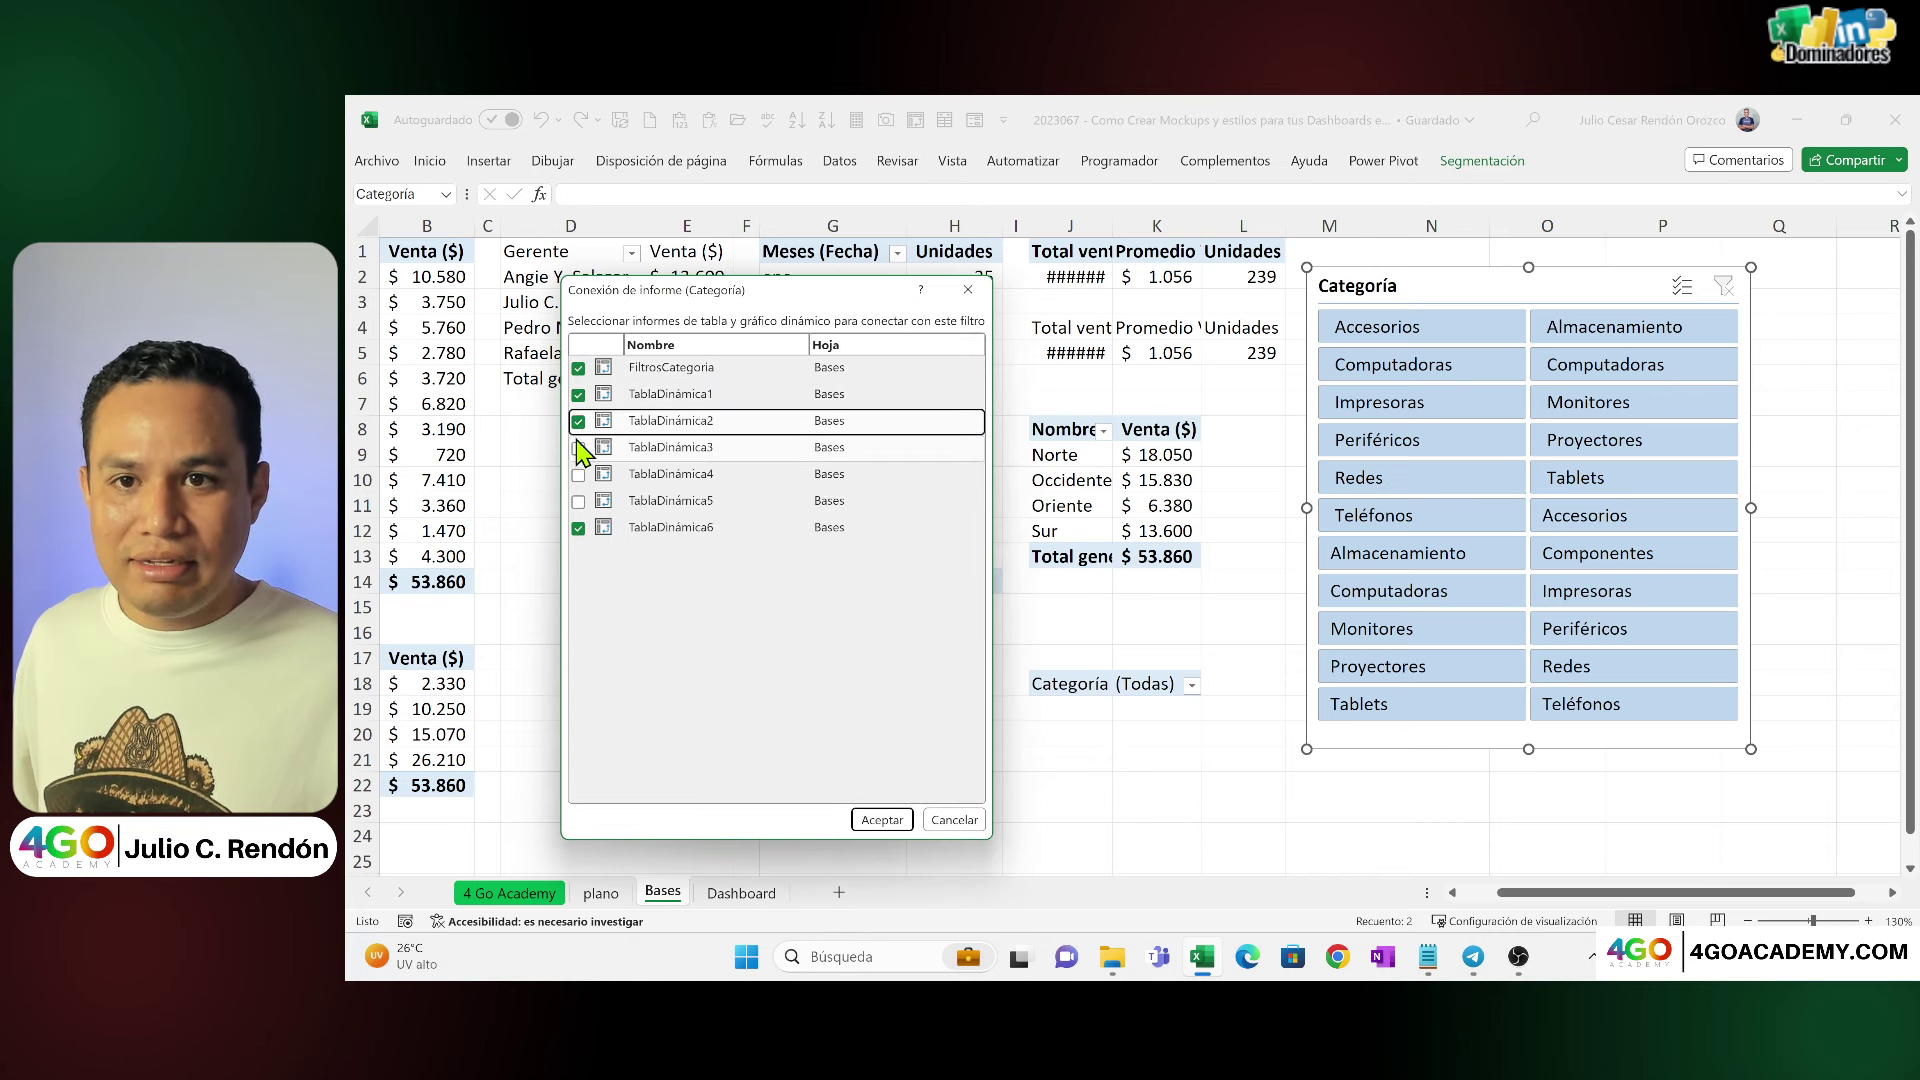
{"action": "left_click", "coordinate": [579, 448]}
{"action": "left_click", "coordinate": [579, 474]}
{"action": "left_click", "coordinate": [579, 501]}
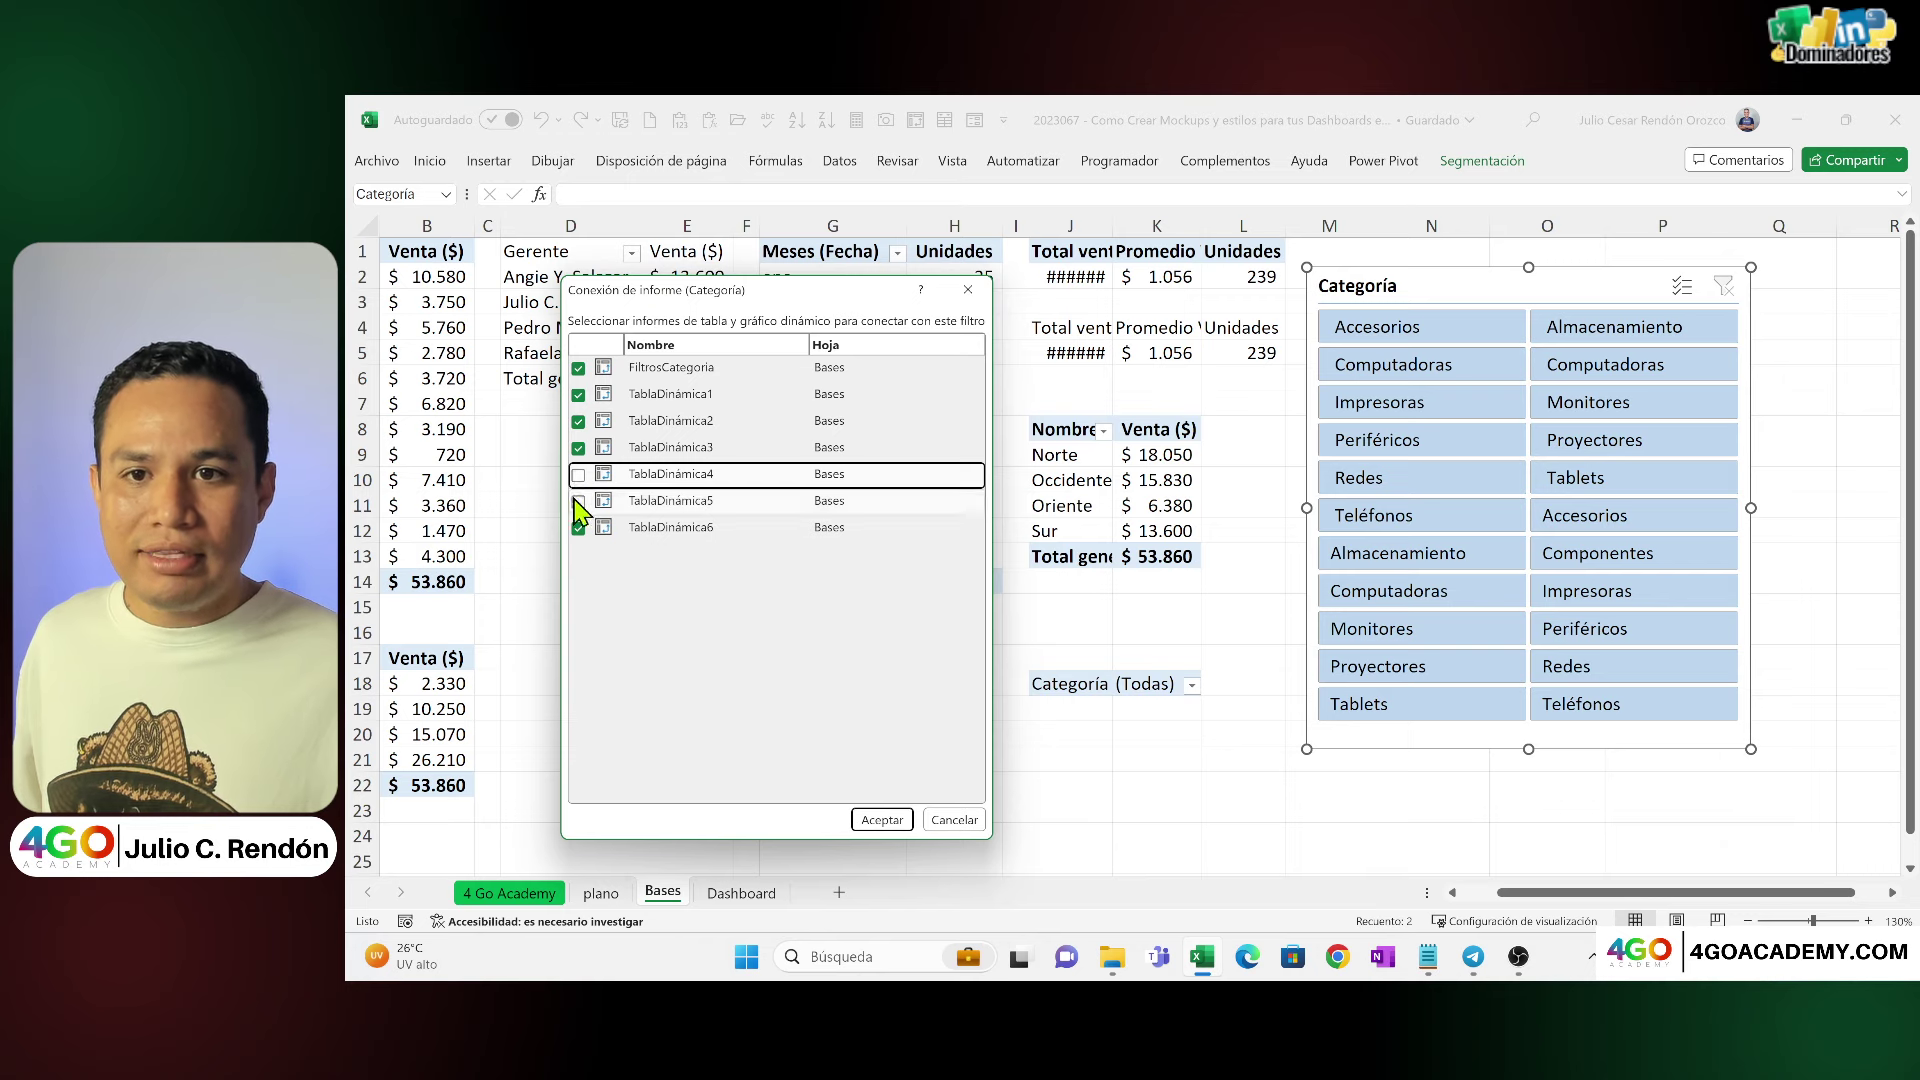
{"action": "left_click", "coordinate": [869, 820]}
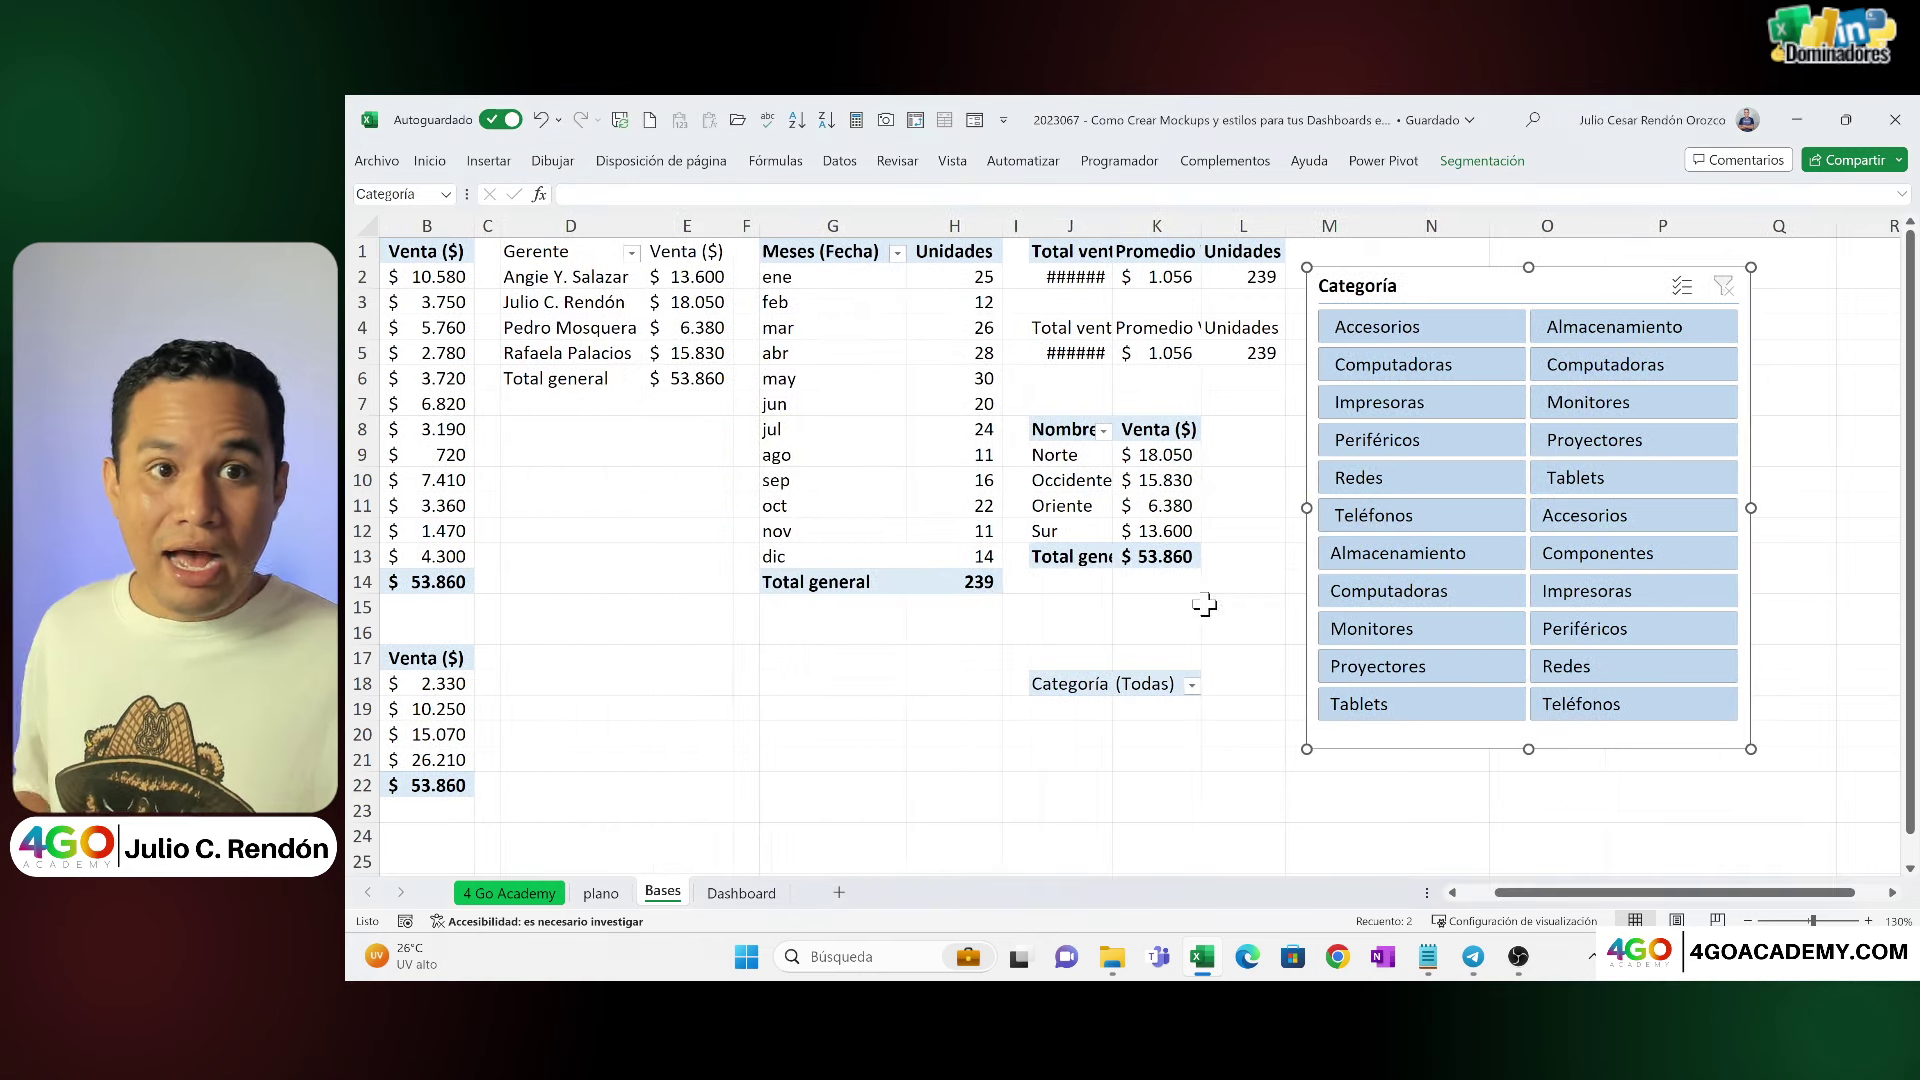
Step: On Dashboard, verify the Producto slicer's report connections include every pivot table
{"action": "left_click", "coordinate": [715, 897]}
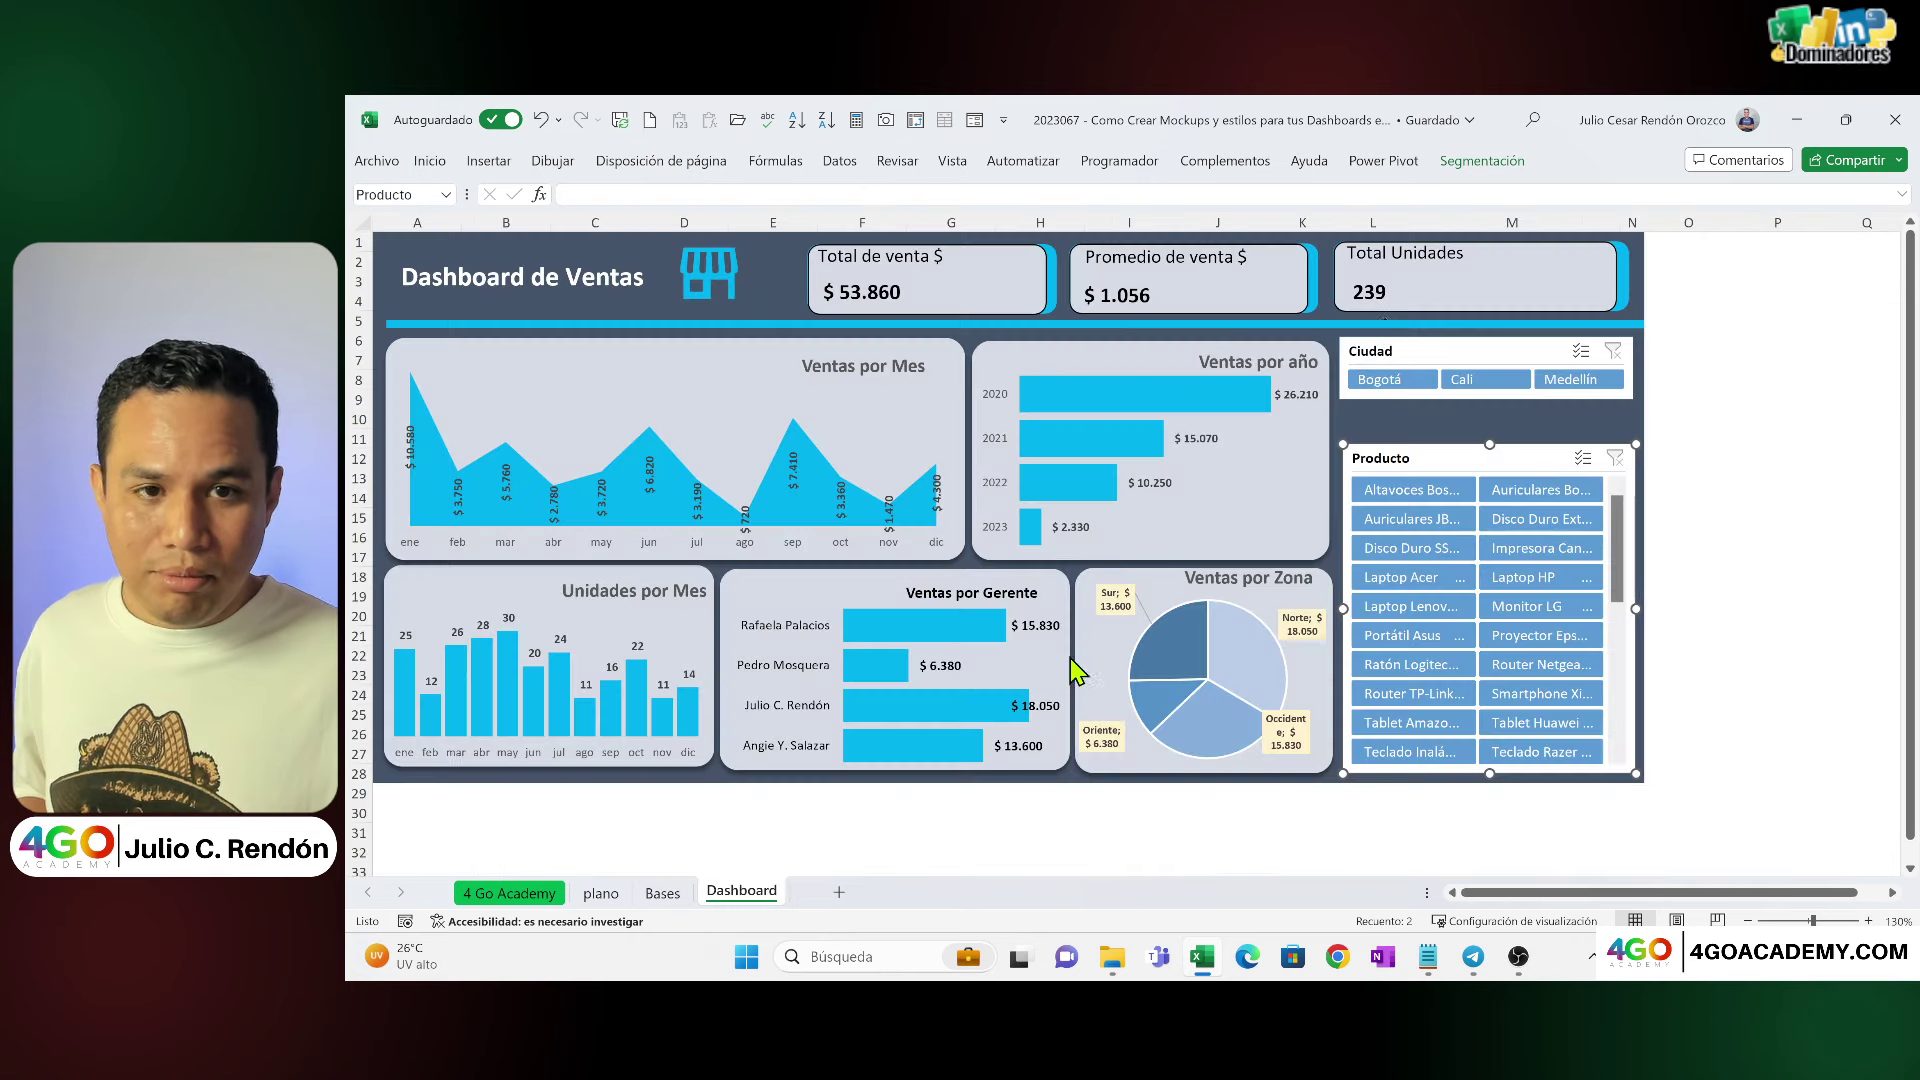
{"action": "right_click", "coordinate": [1401, 461]}
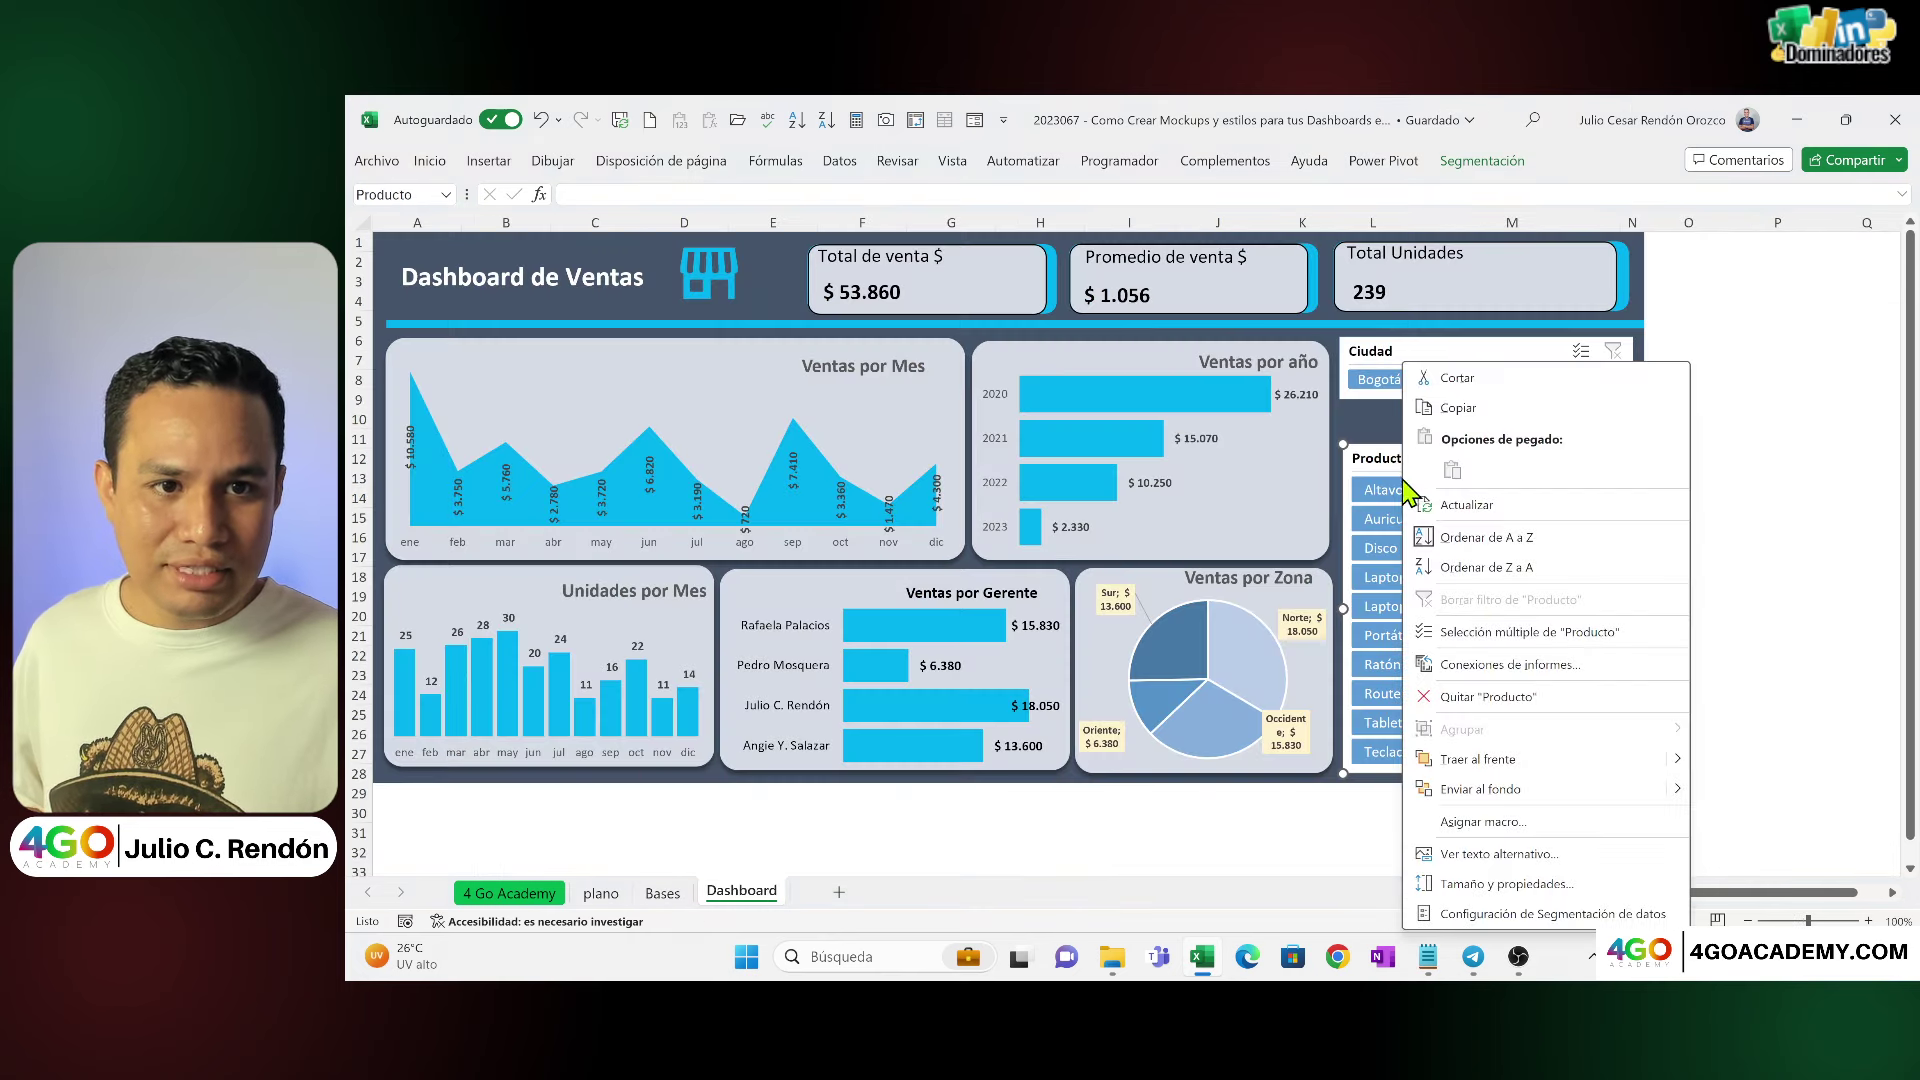
{"action": "left_click", "coordinate": [1450, 688]}
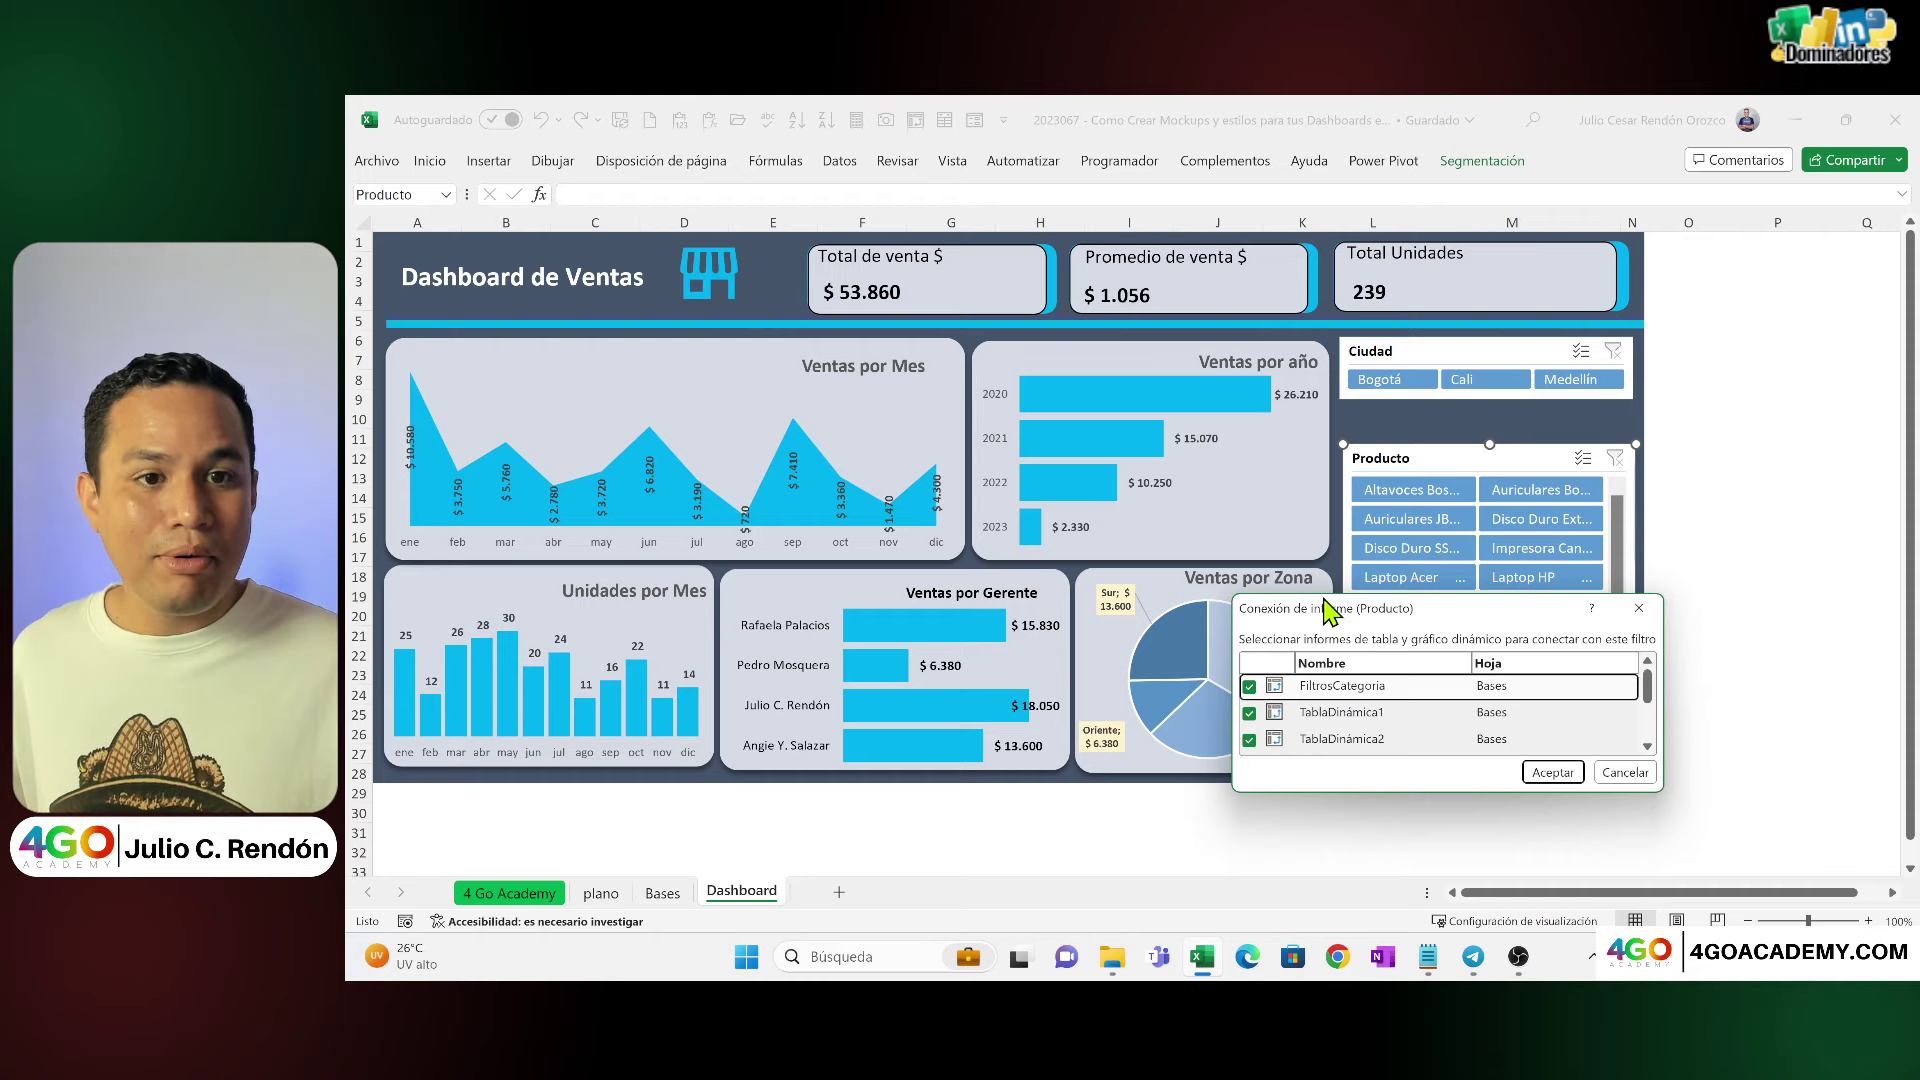
{"action": "left_click_drag", "start_coordinate": [1320, 594], "coordinate": [1319, 377]}
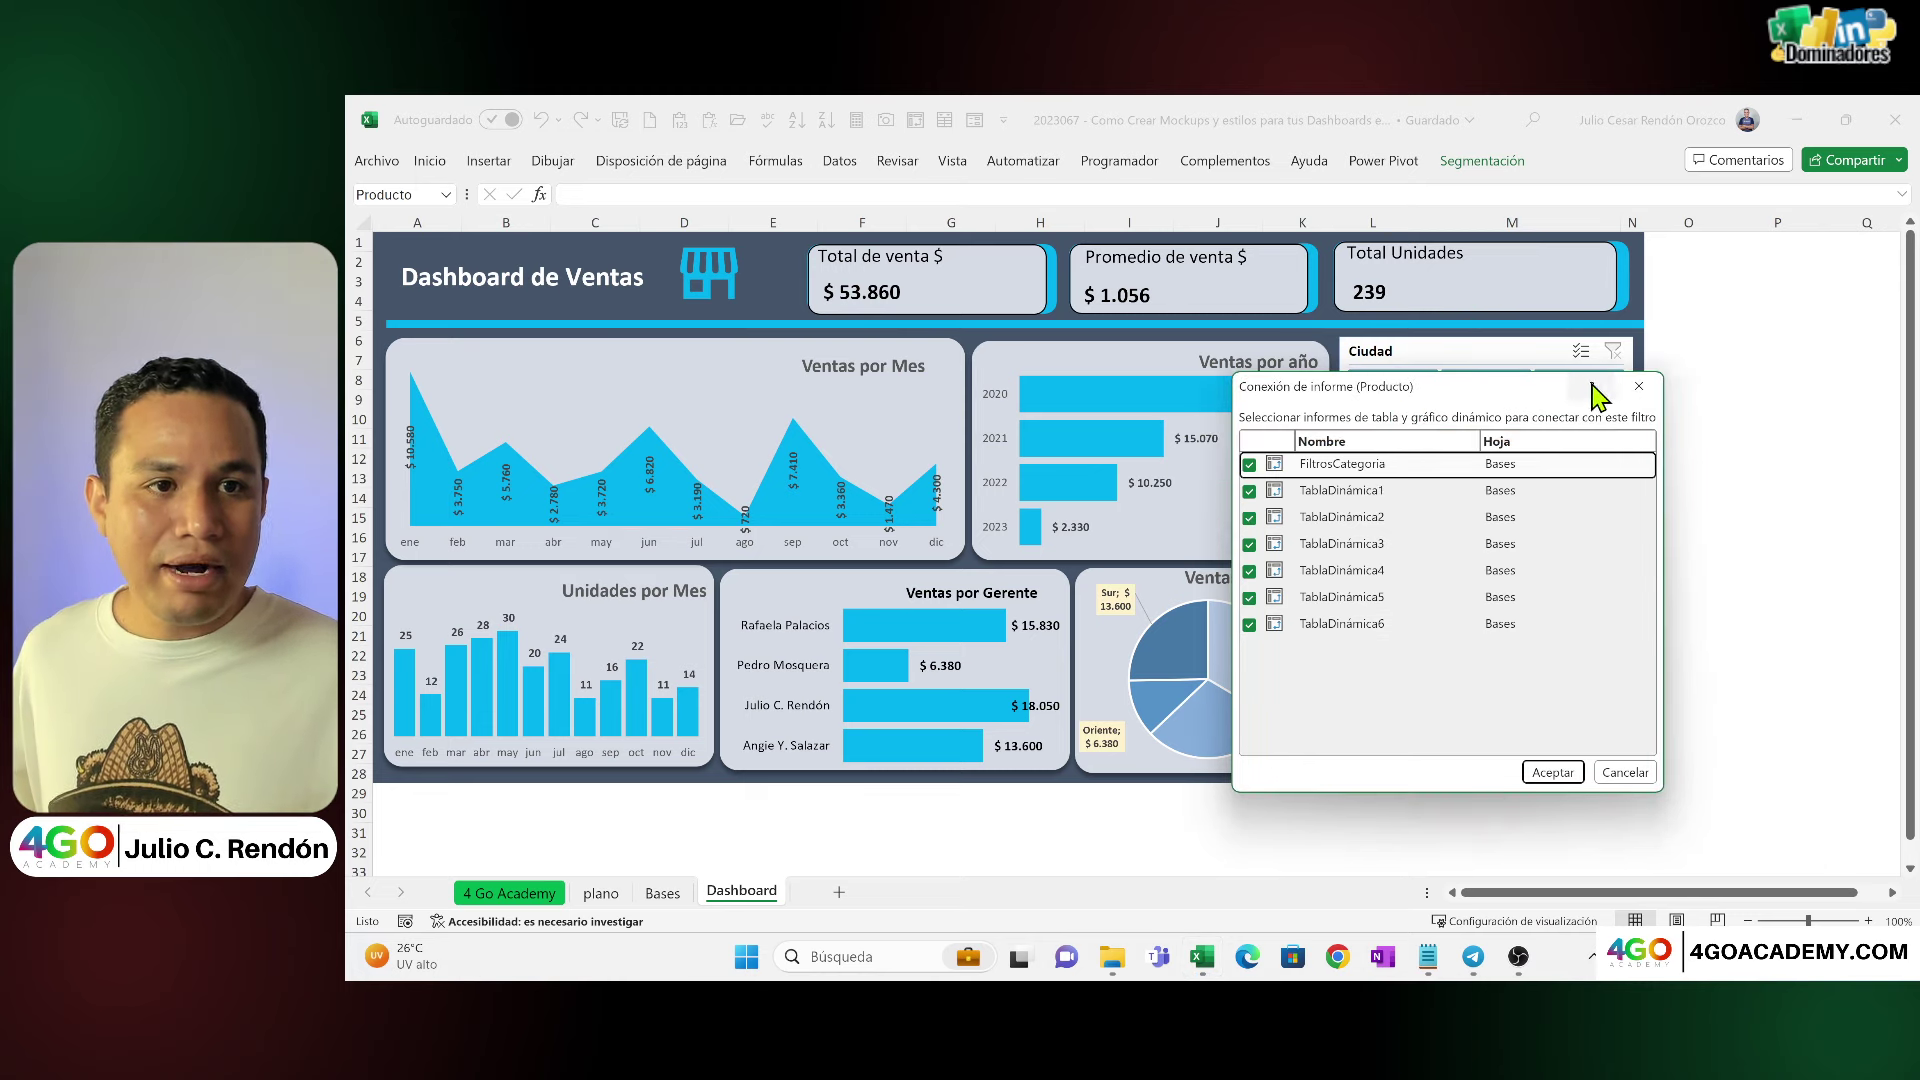
{"action": "left_click", "coordinate": [1641, 387]}
Step: Verify the Ciudad slicer's report connections likewise, then return to the Bases sheet
{"action": "right_click", "coordinate": [1497, 348]}
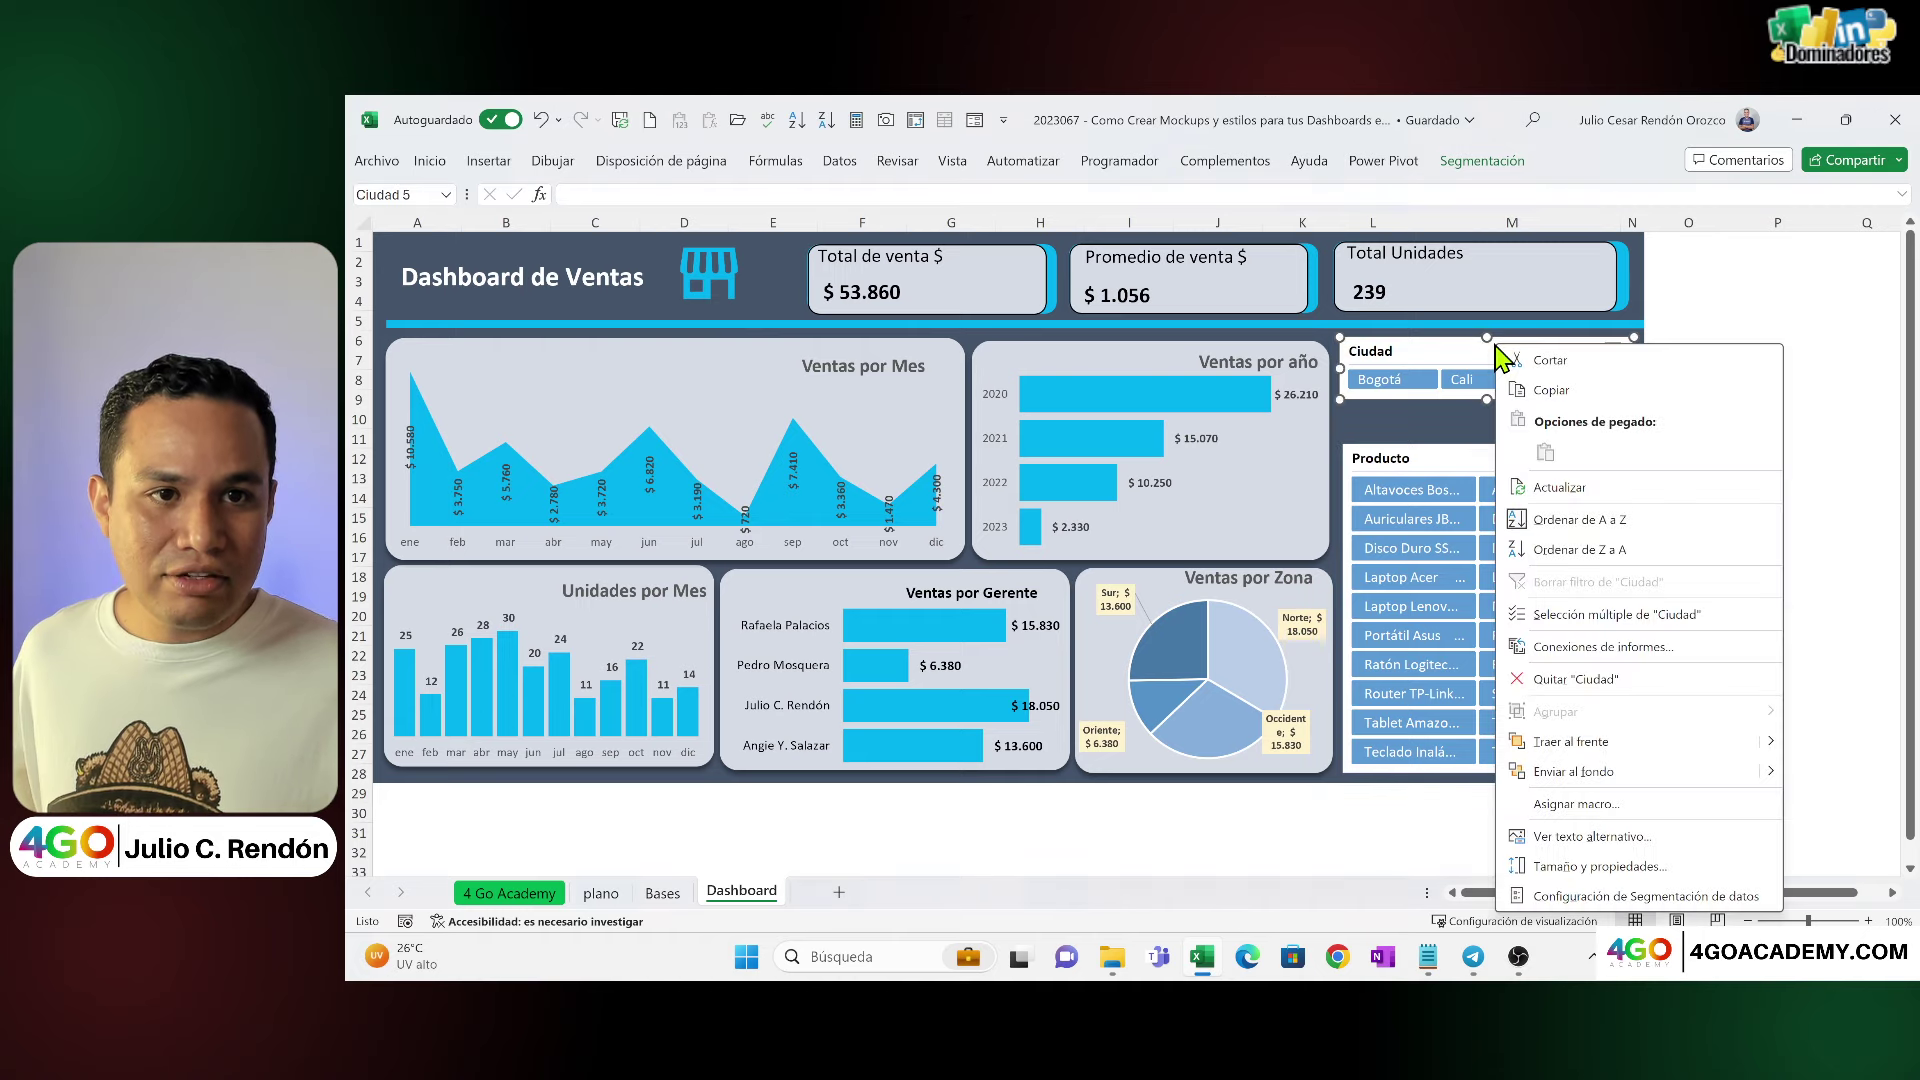
{"action": "left_click", "coordinate": [1602, 647]}
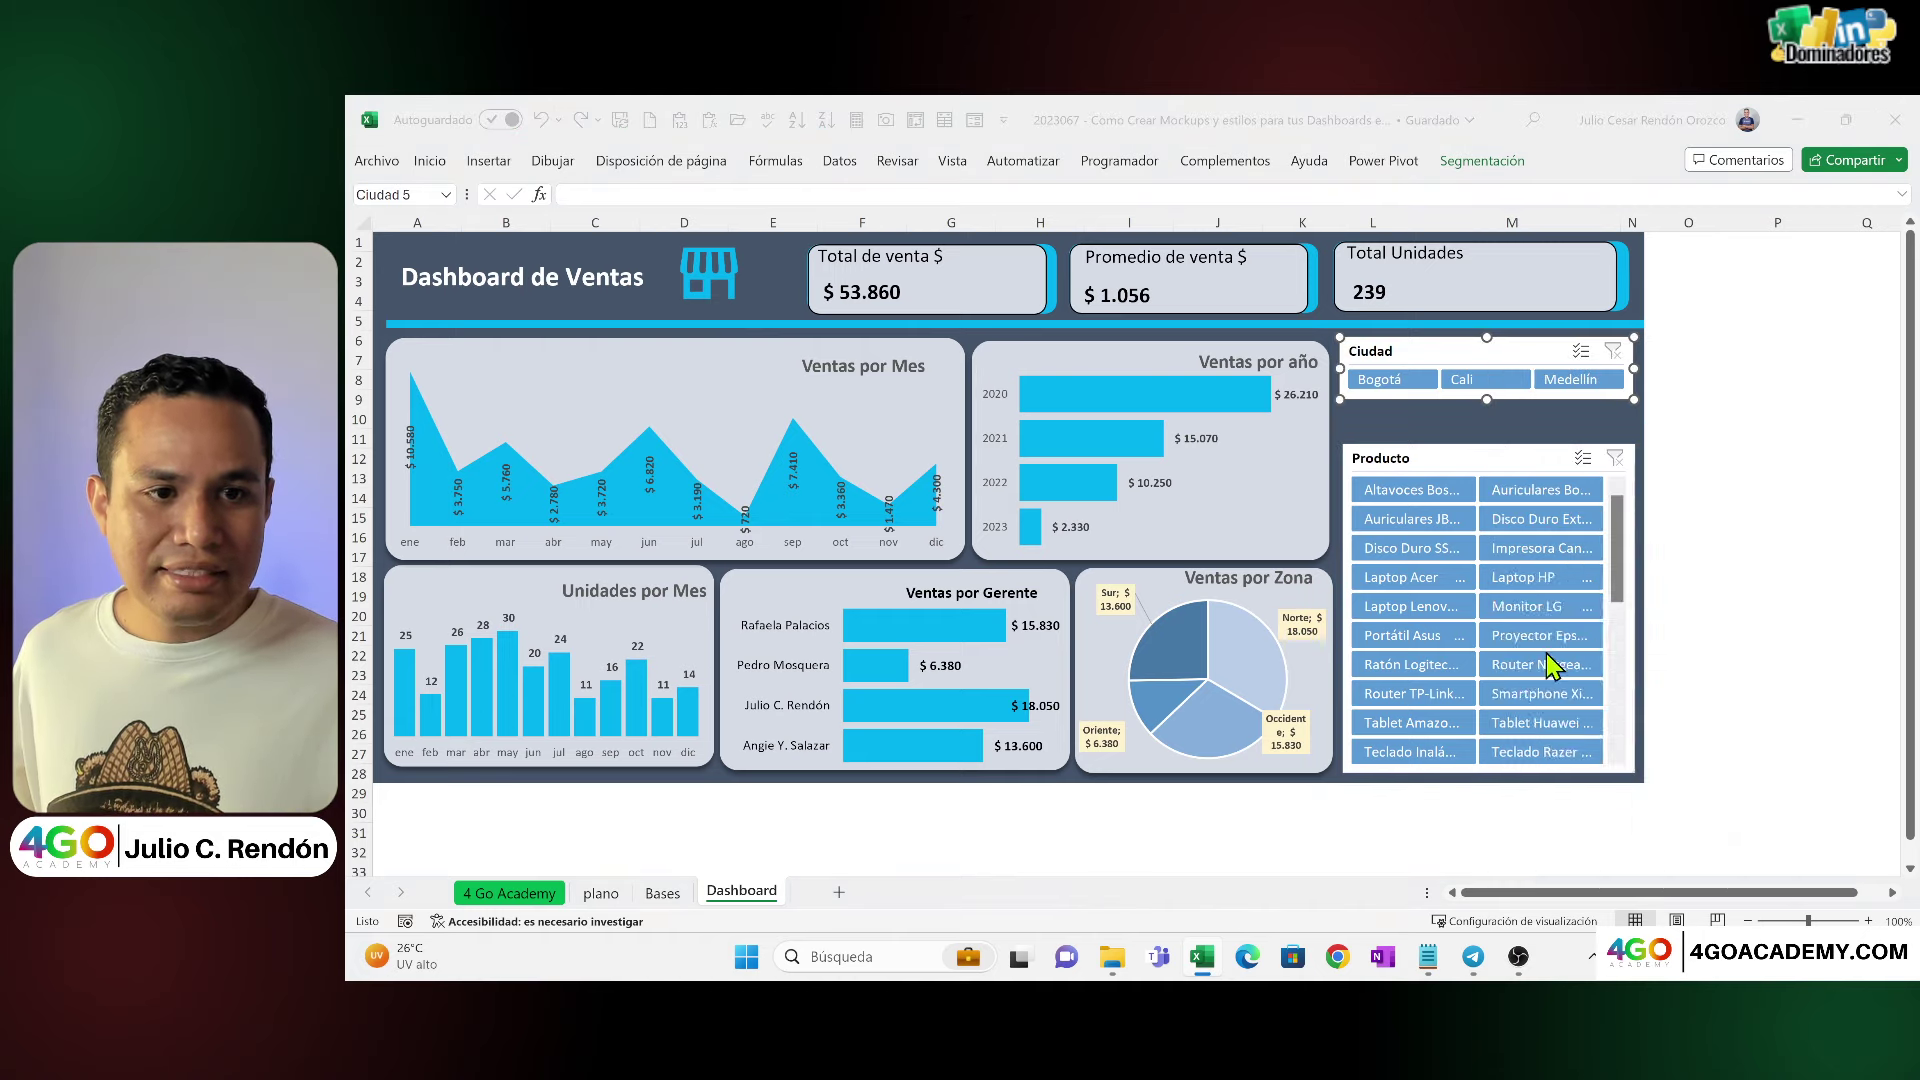
{"action": "left_click_drag", "start_coordinate": [1590, 573], "coordinate": [1600, 365]}
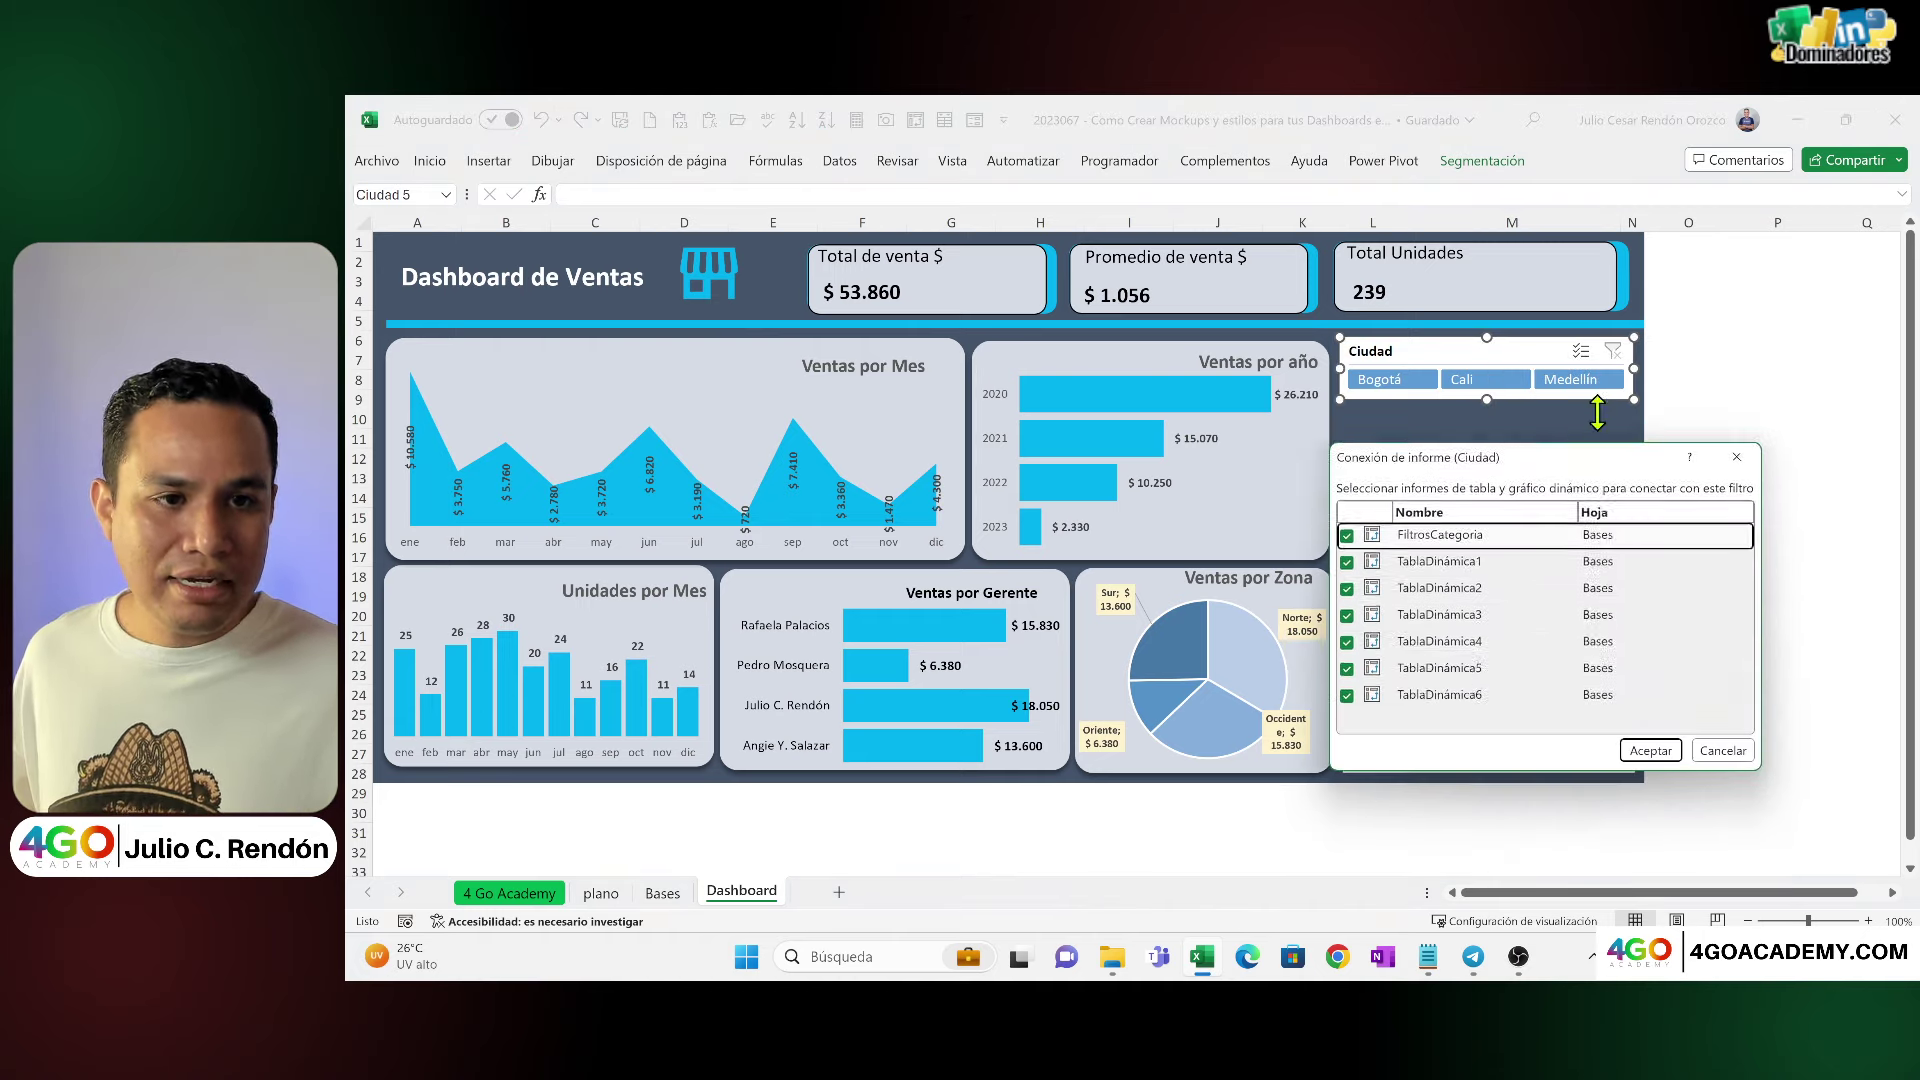
{"action": "key", "text": "Escape"}
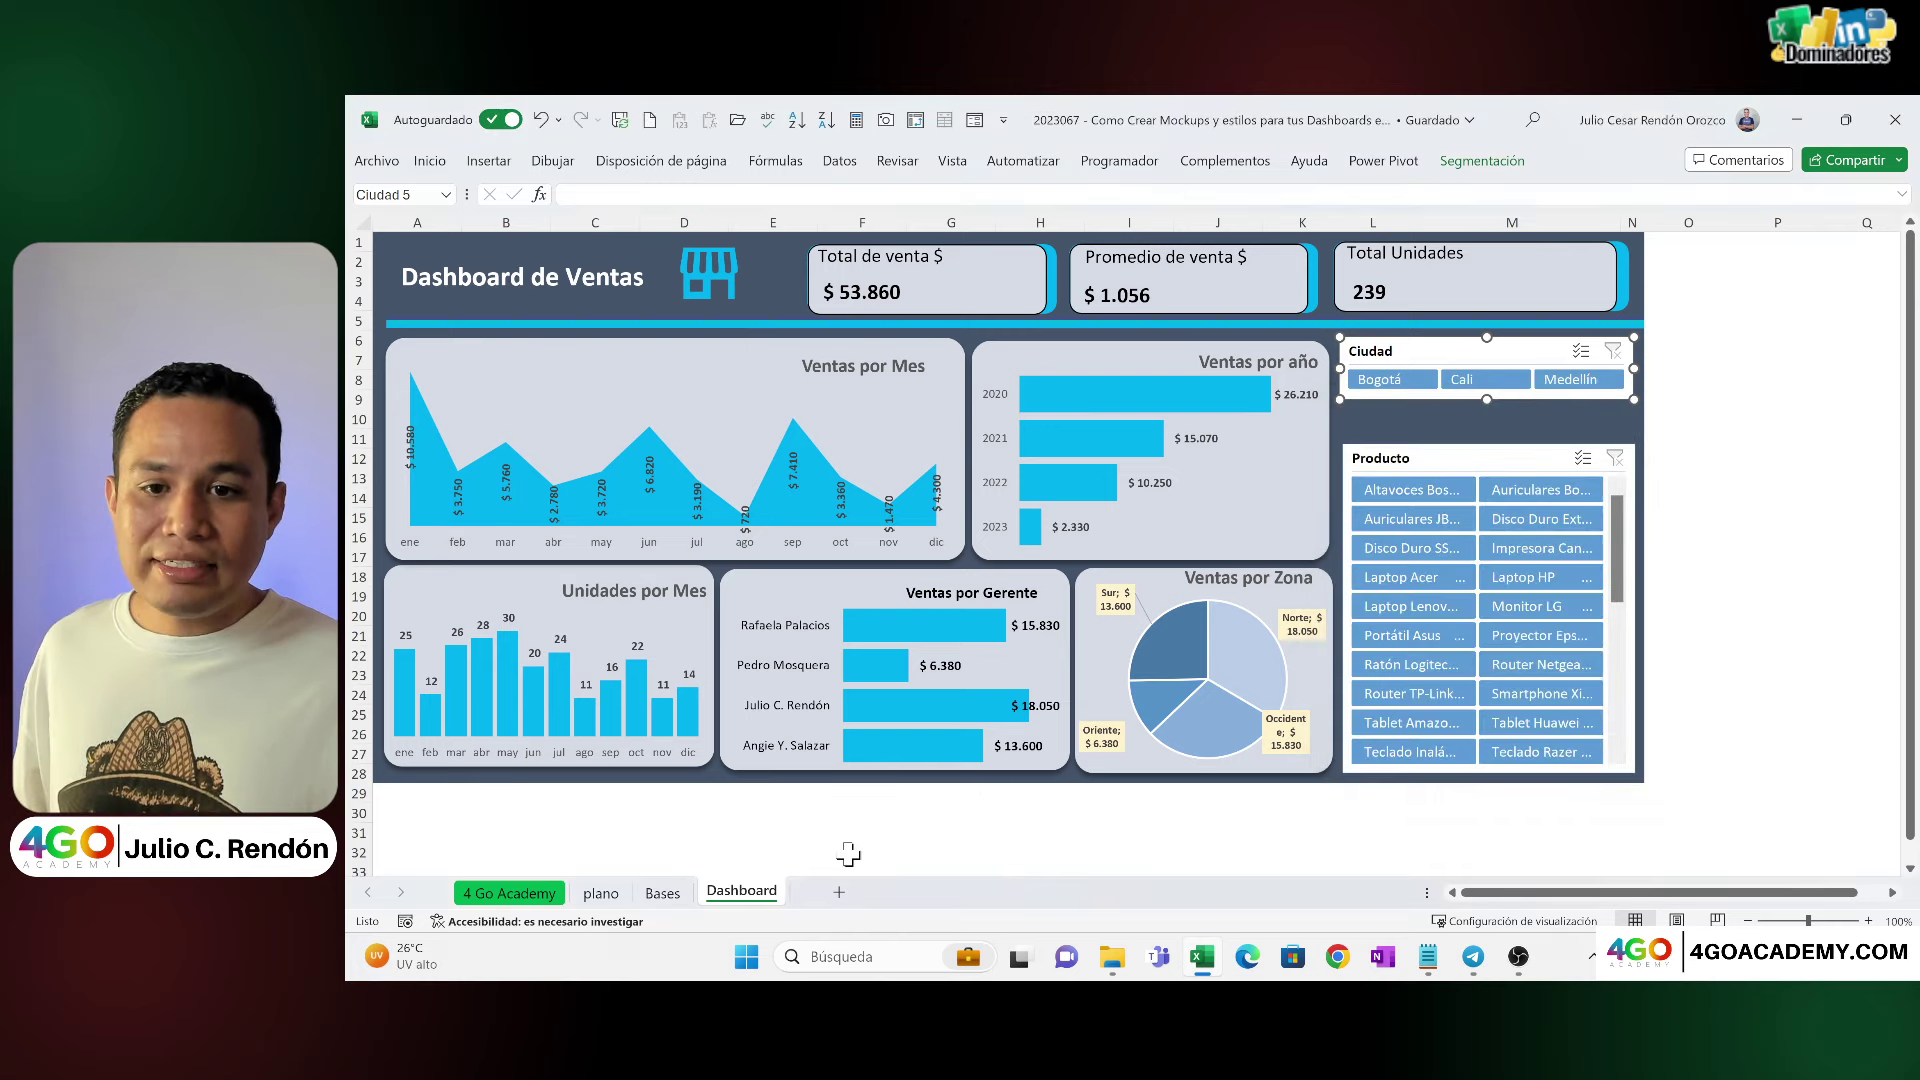
{"action": "left_click", "coordinate": [678, 898]}
Step: Copy the Categoría report filter and paste it onto the Dashboard sheet
{"action": "left_click", "coordinate": [1059, 687]}
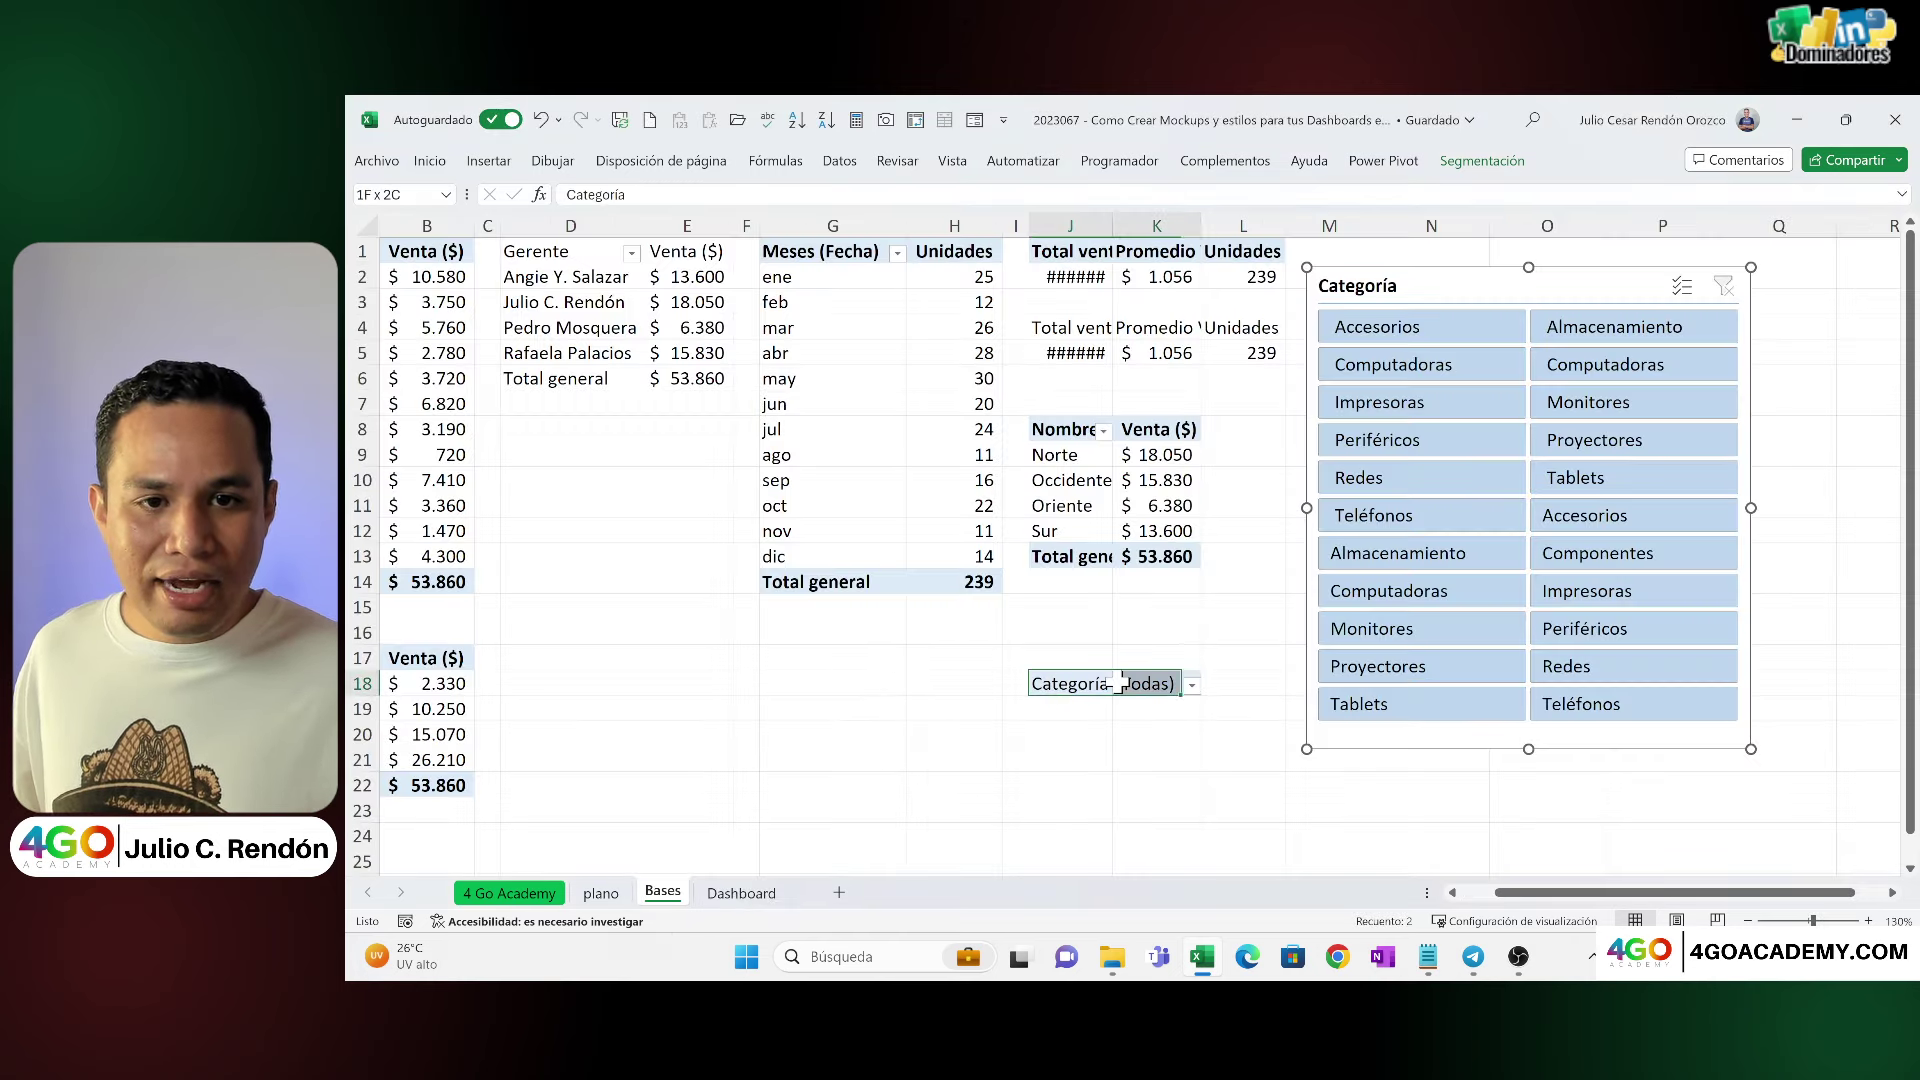
{"action": "key", "text": "ctrl+c"}
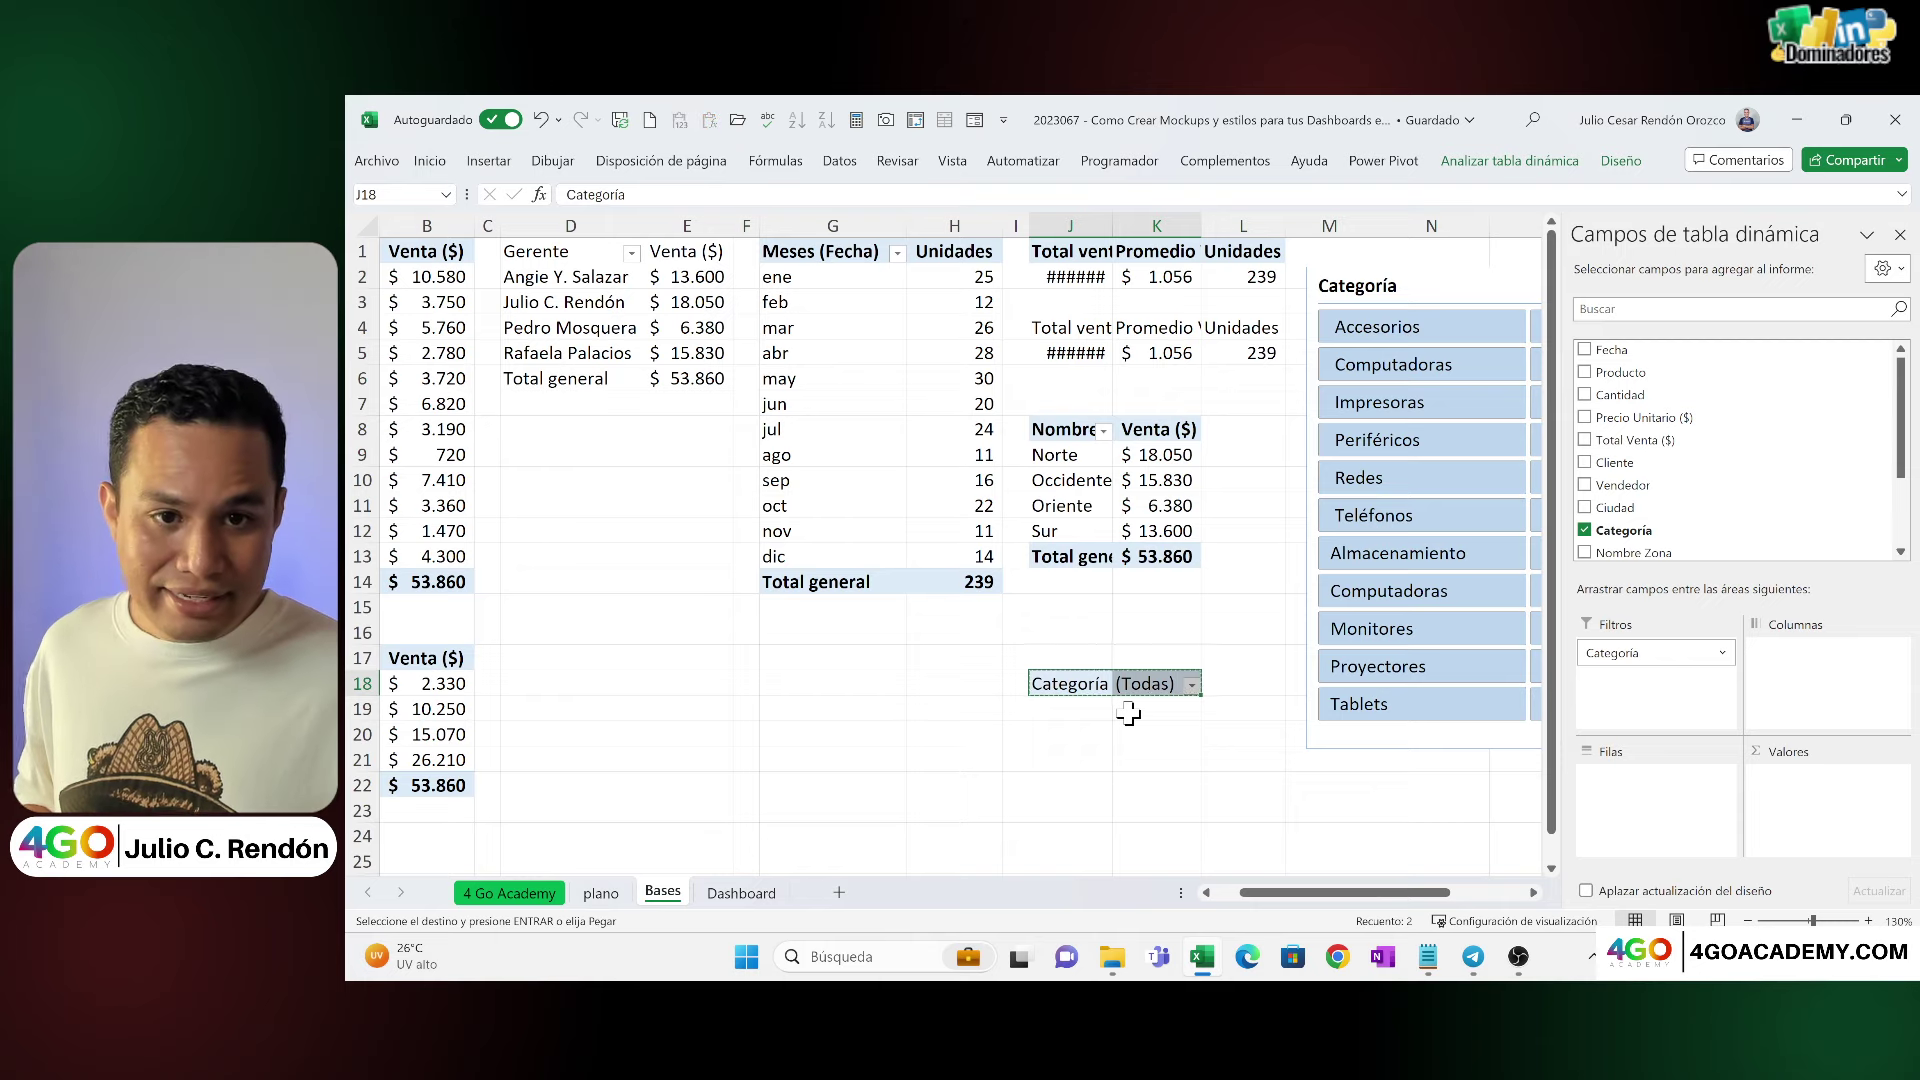
{"action": "left_click", "coordinate": [742, 896]}
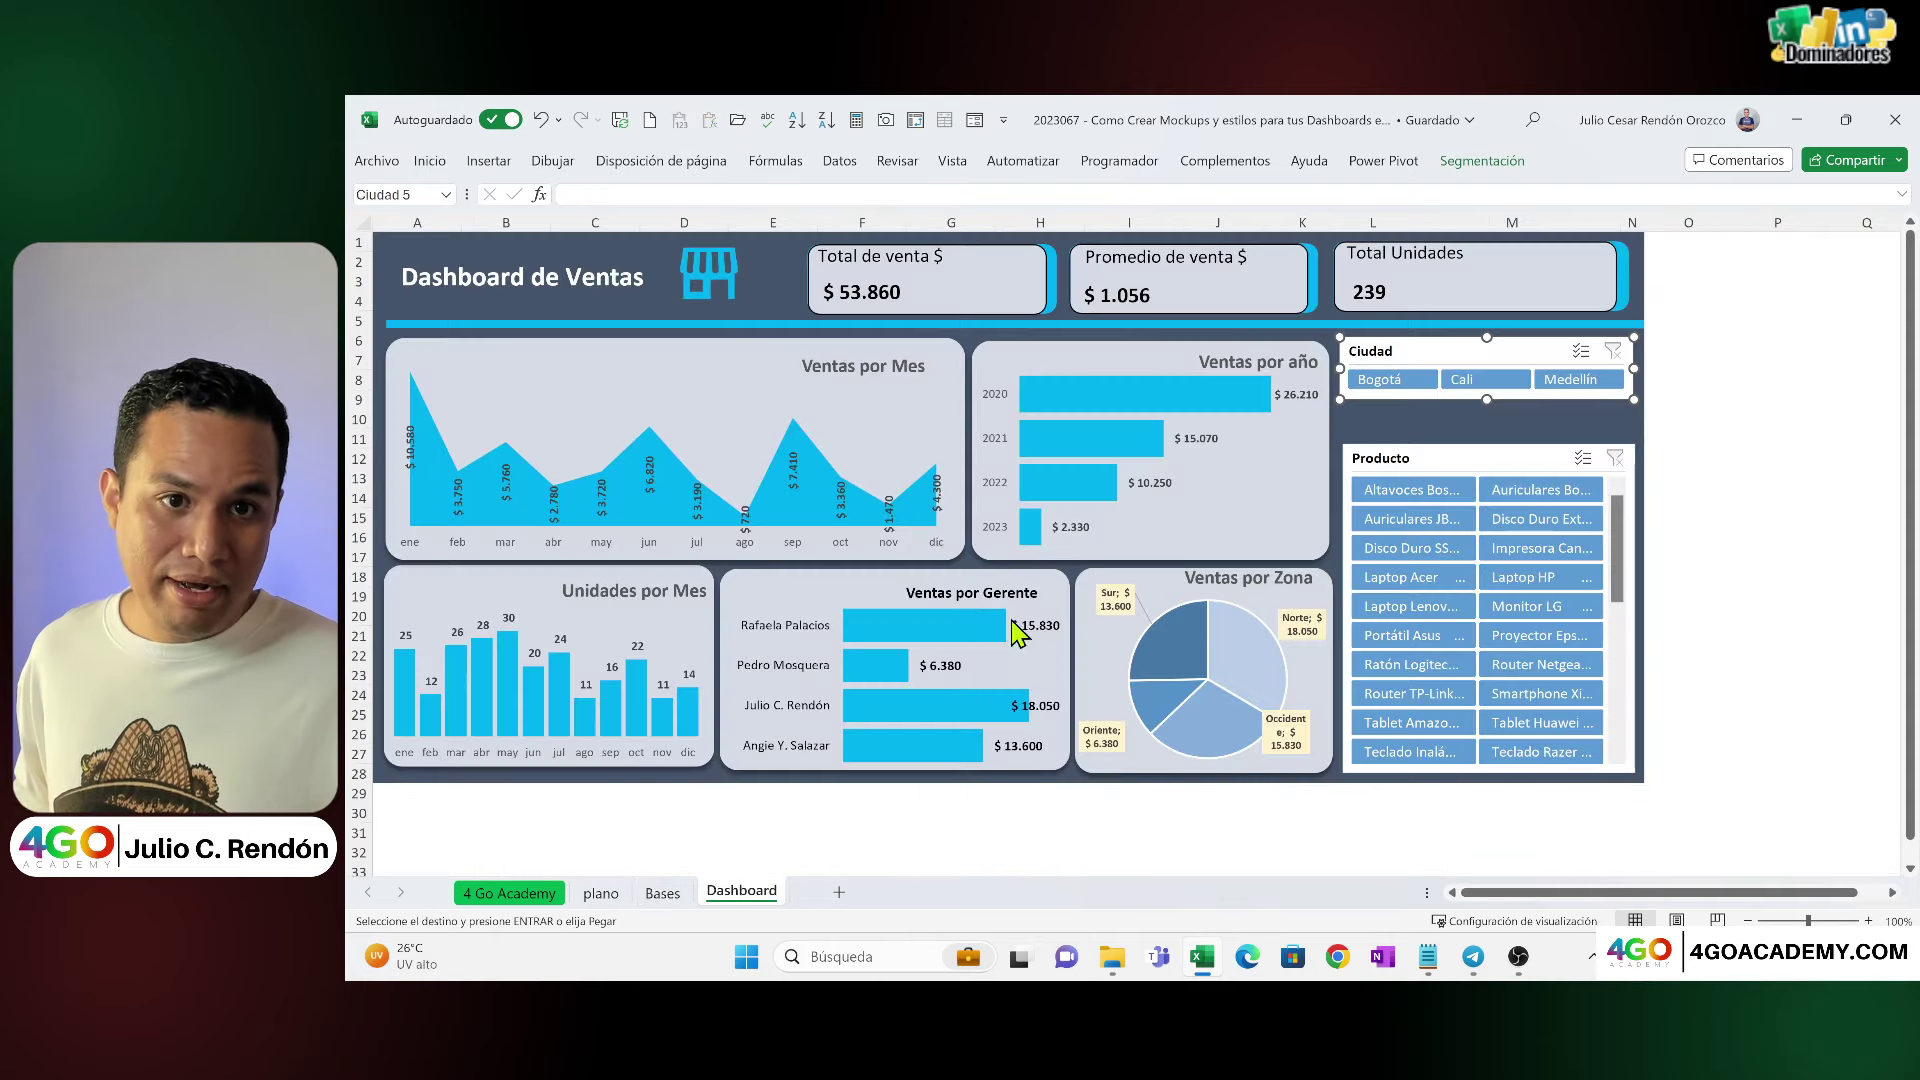
{"action": "key", "text": "Return"}
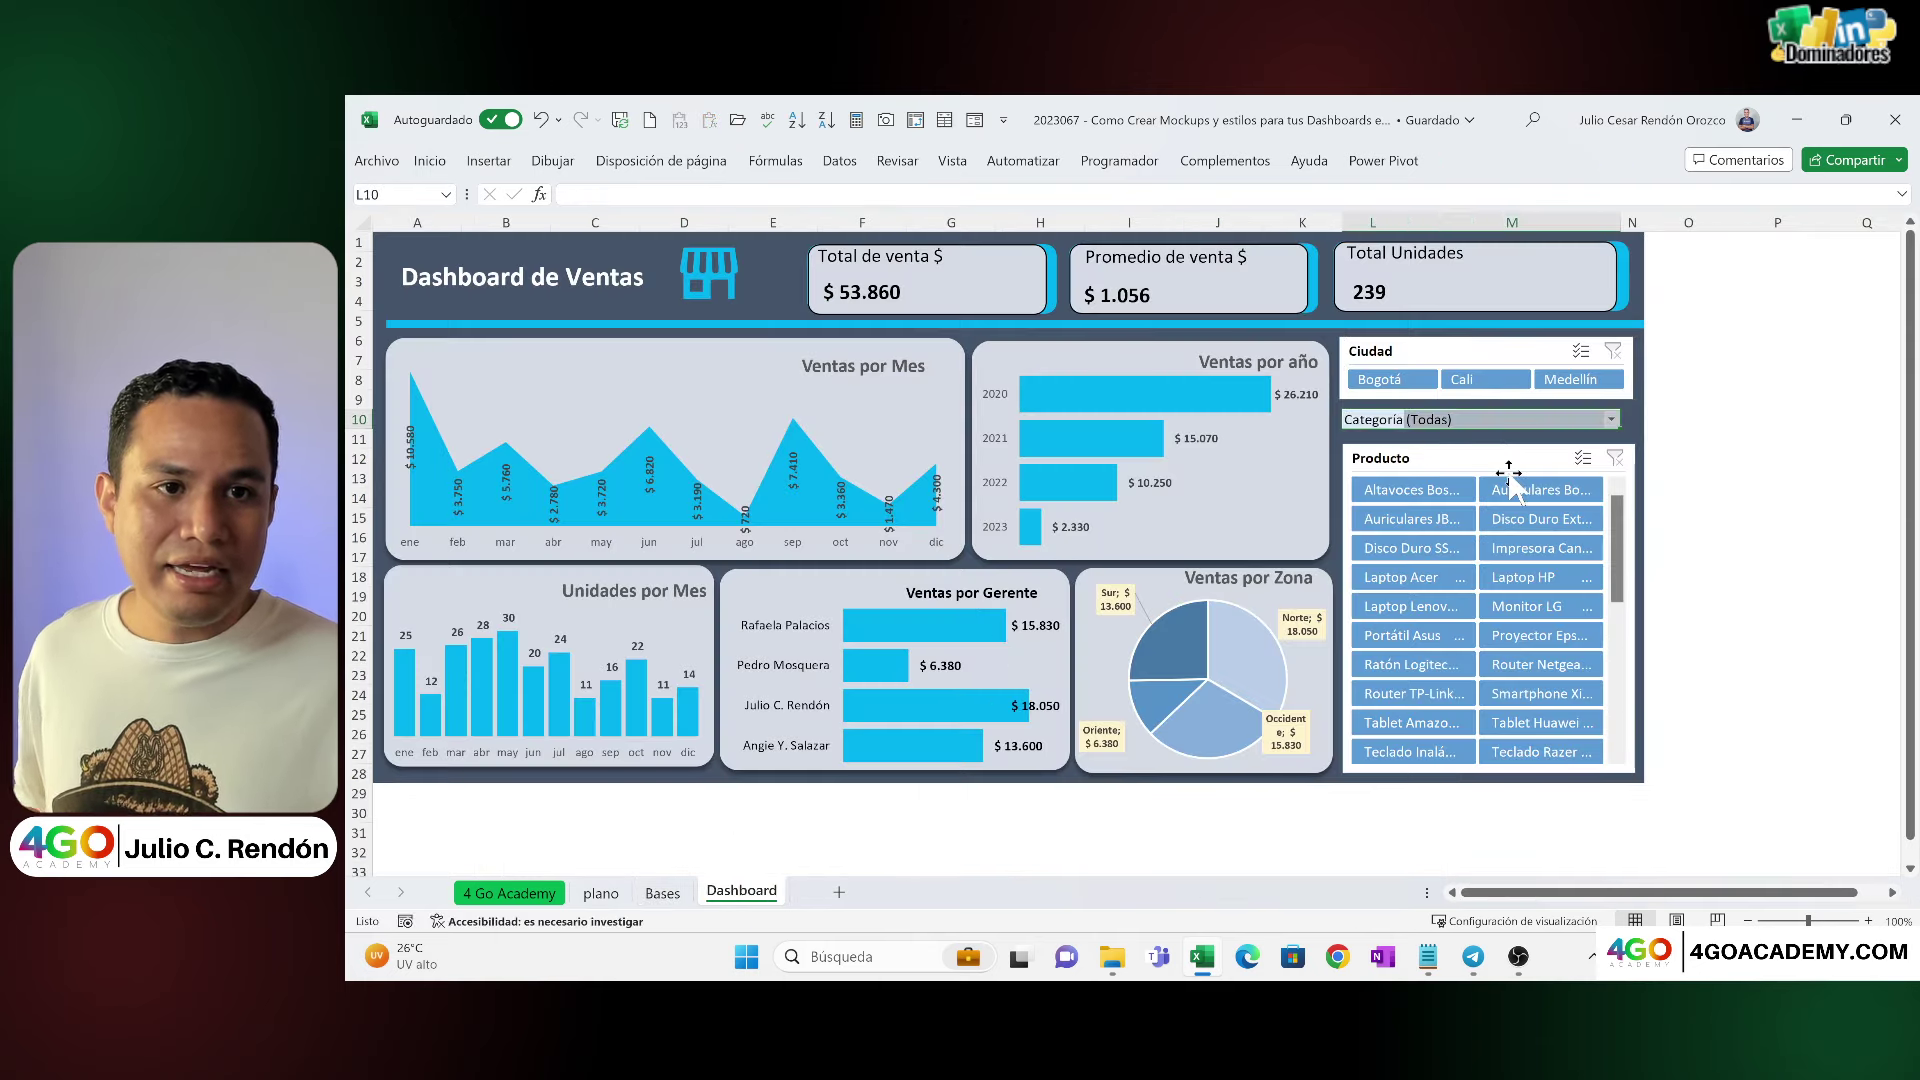
{"action": "left_click", "coordinate": [1899, 236]}
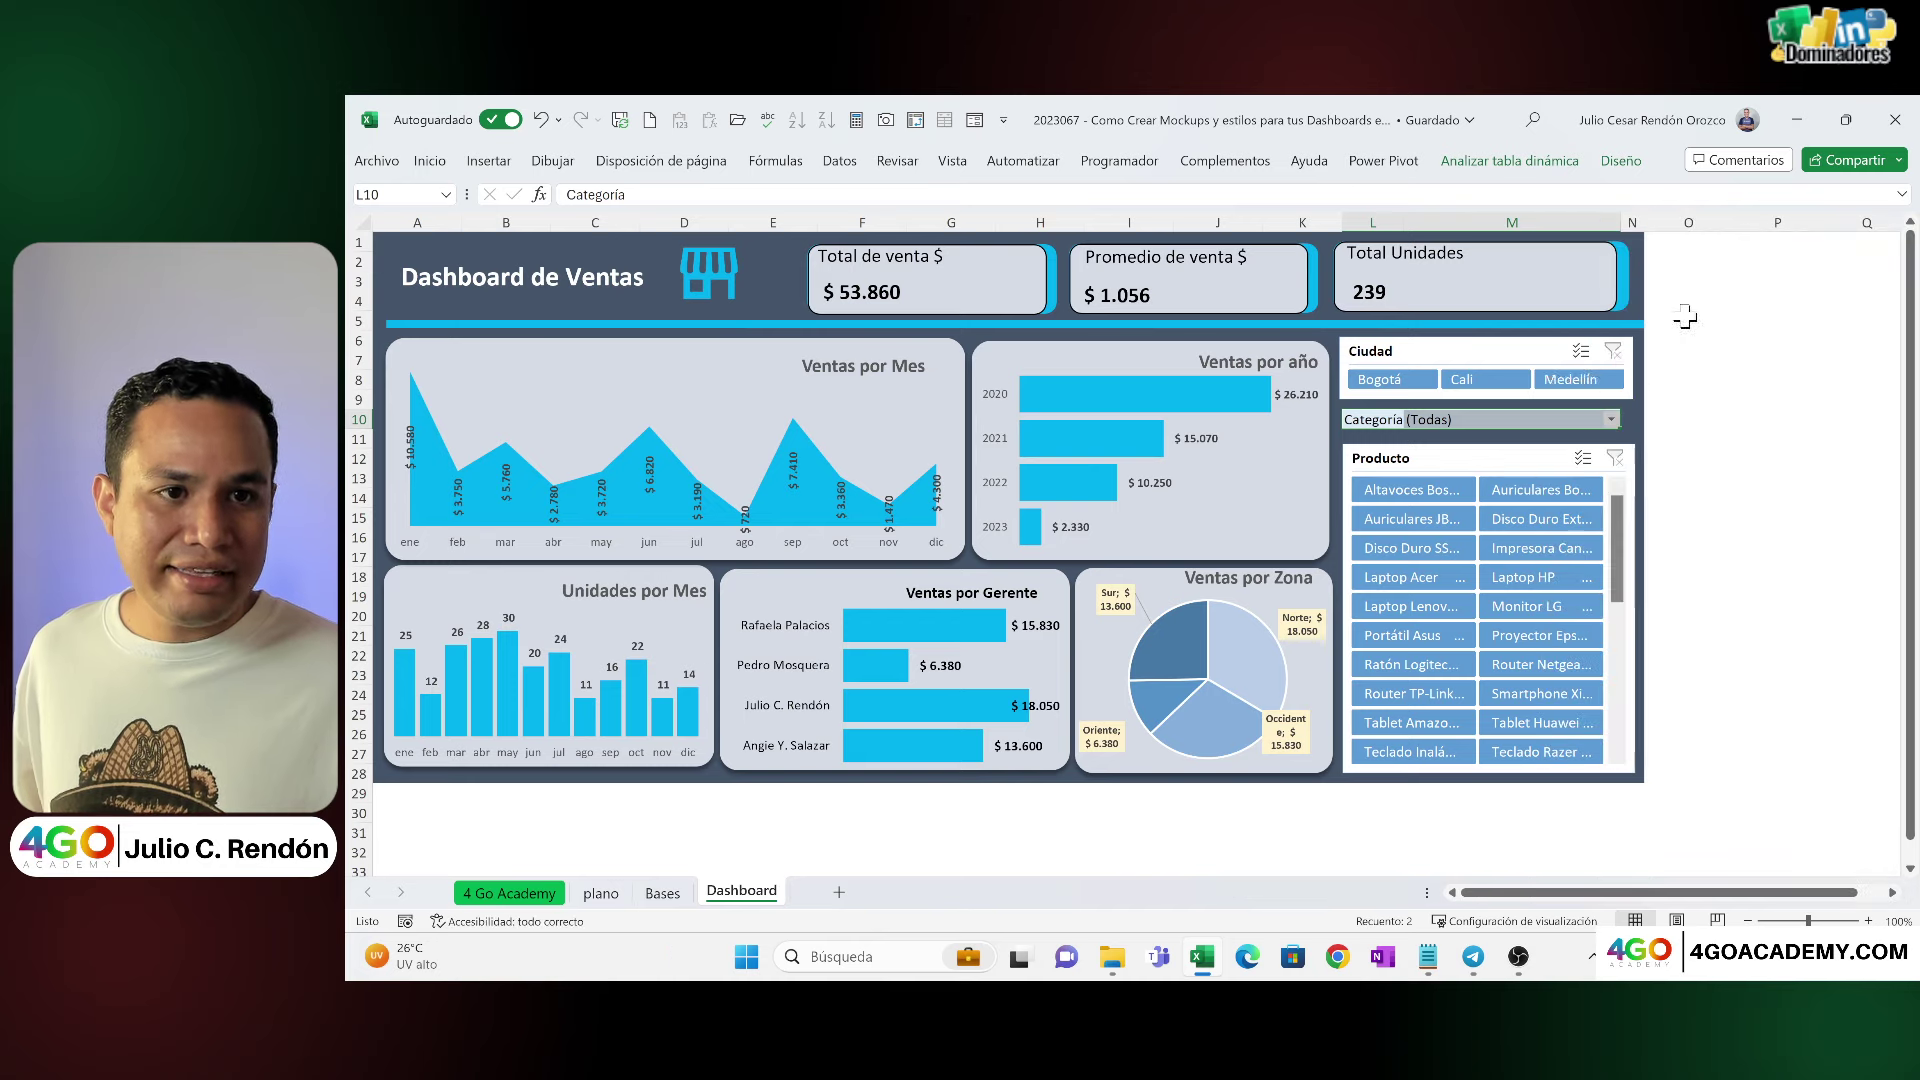
Step: Widen column M so the pasted Categoría (Todas) filter fits
{"action": "left_click", "coordinate": [1580, 415]}
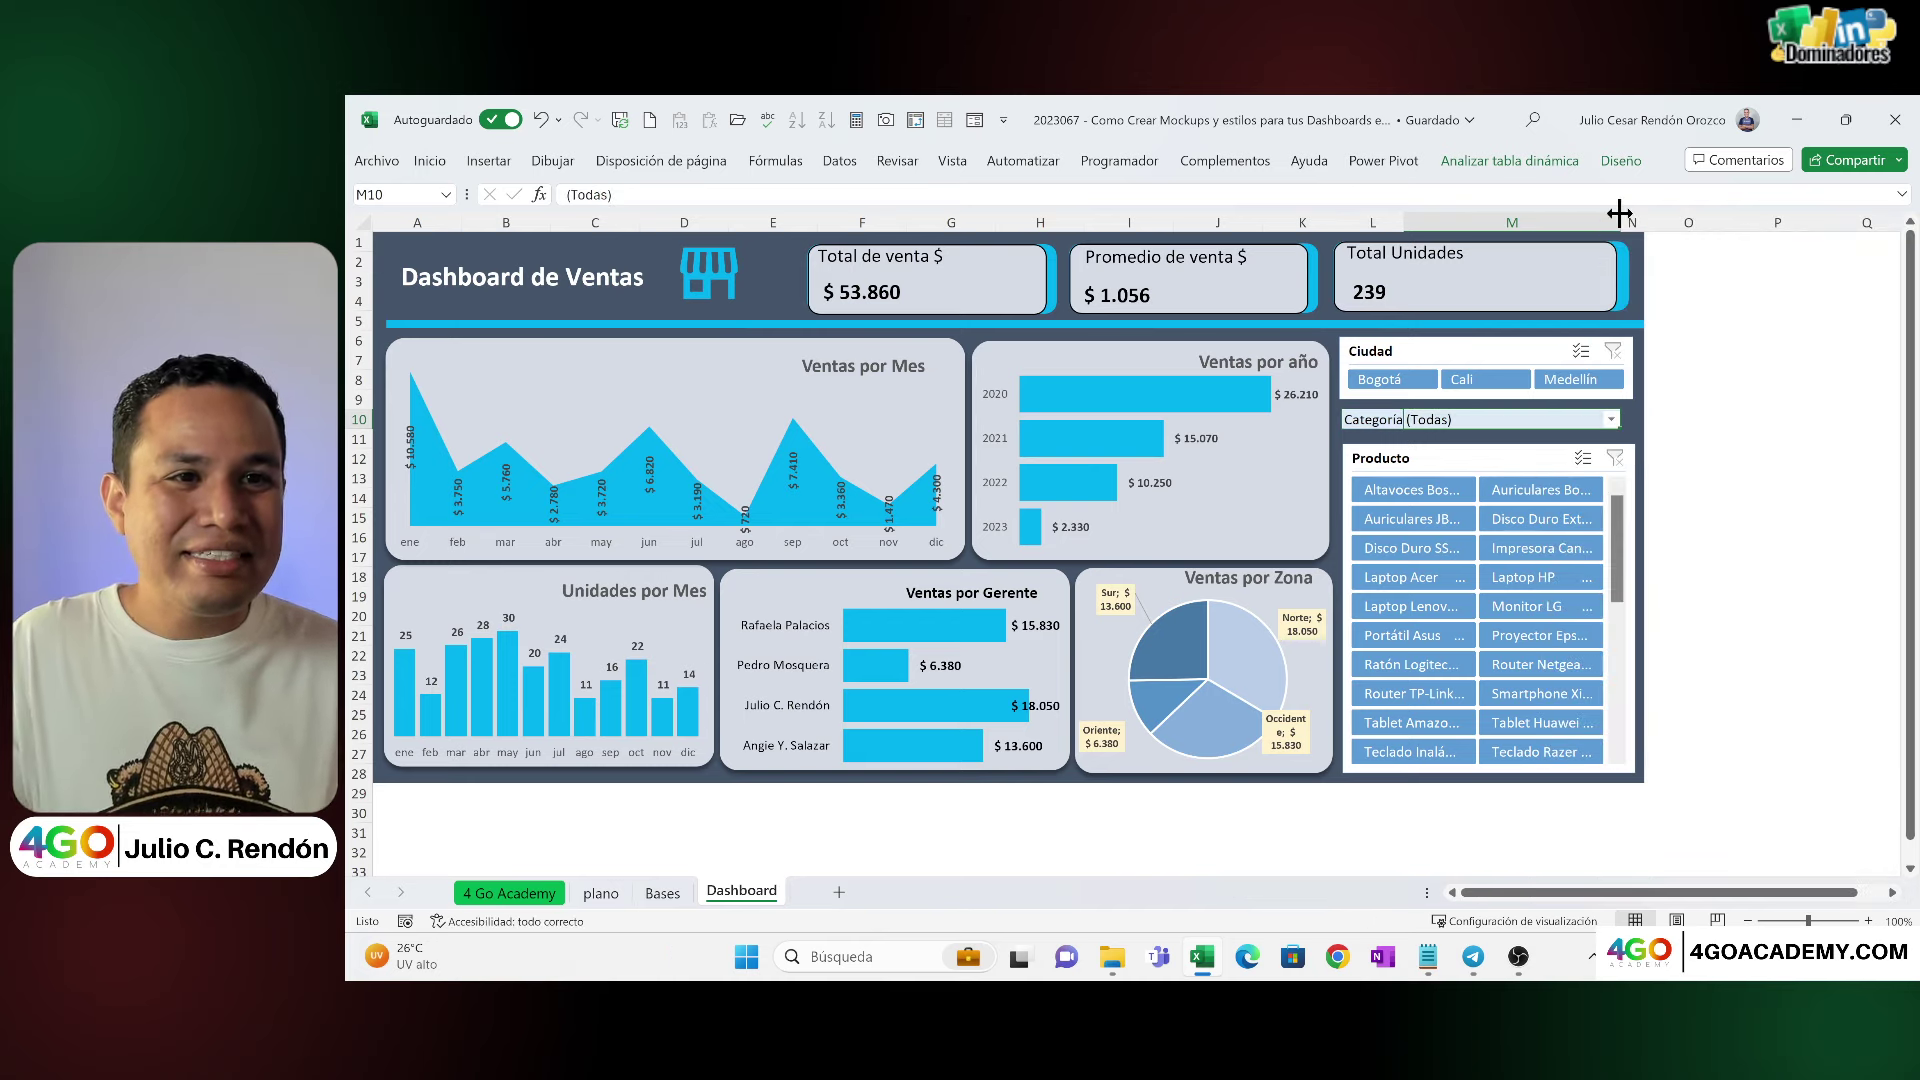
{"action": "left_click_drag", "start_coordinate": [1619, 213], "coordinate": [1634, 215]}
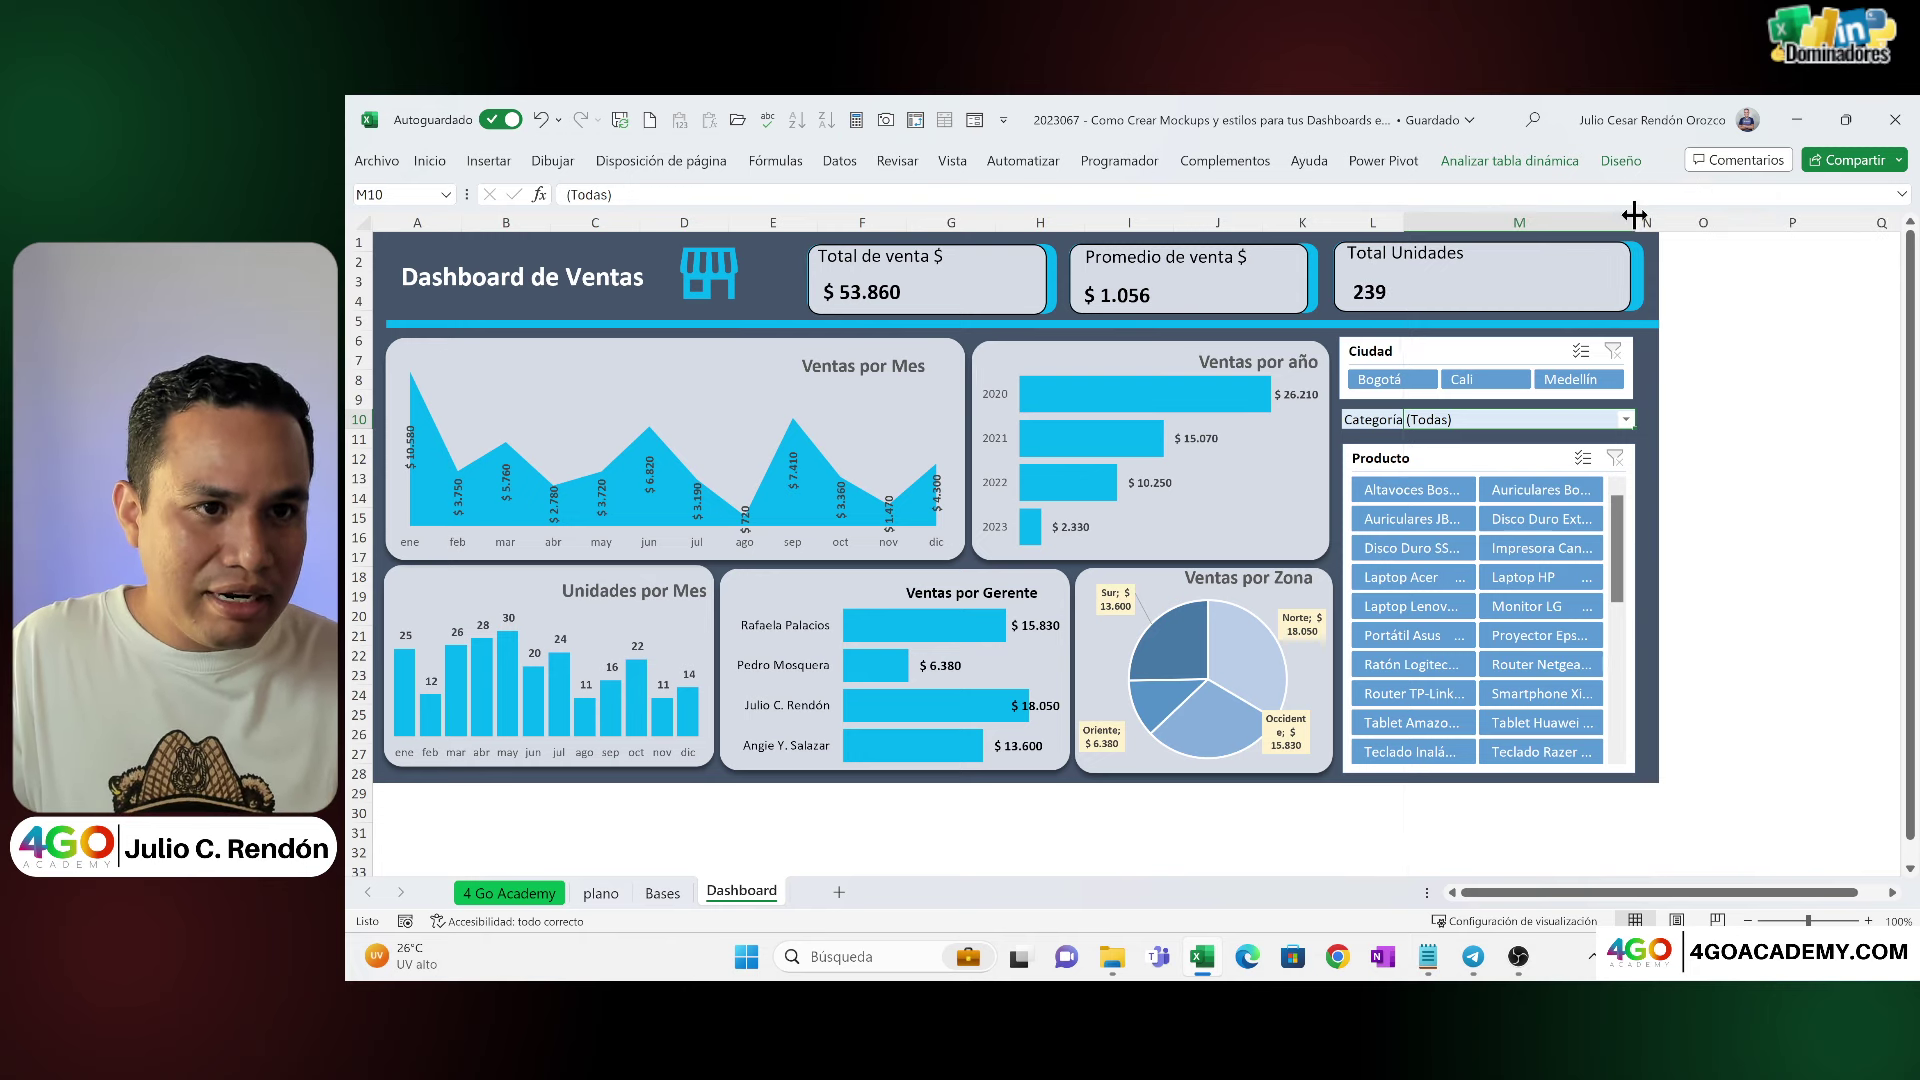
{"action": "left_click", "coordinate": [1639, 268]}
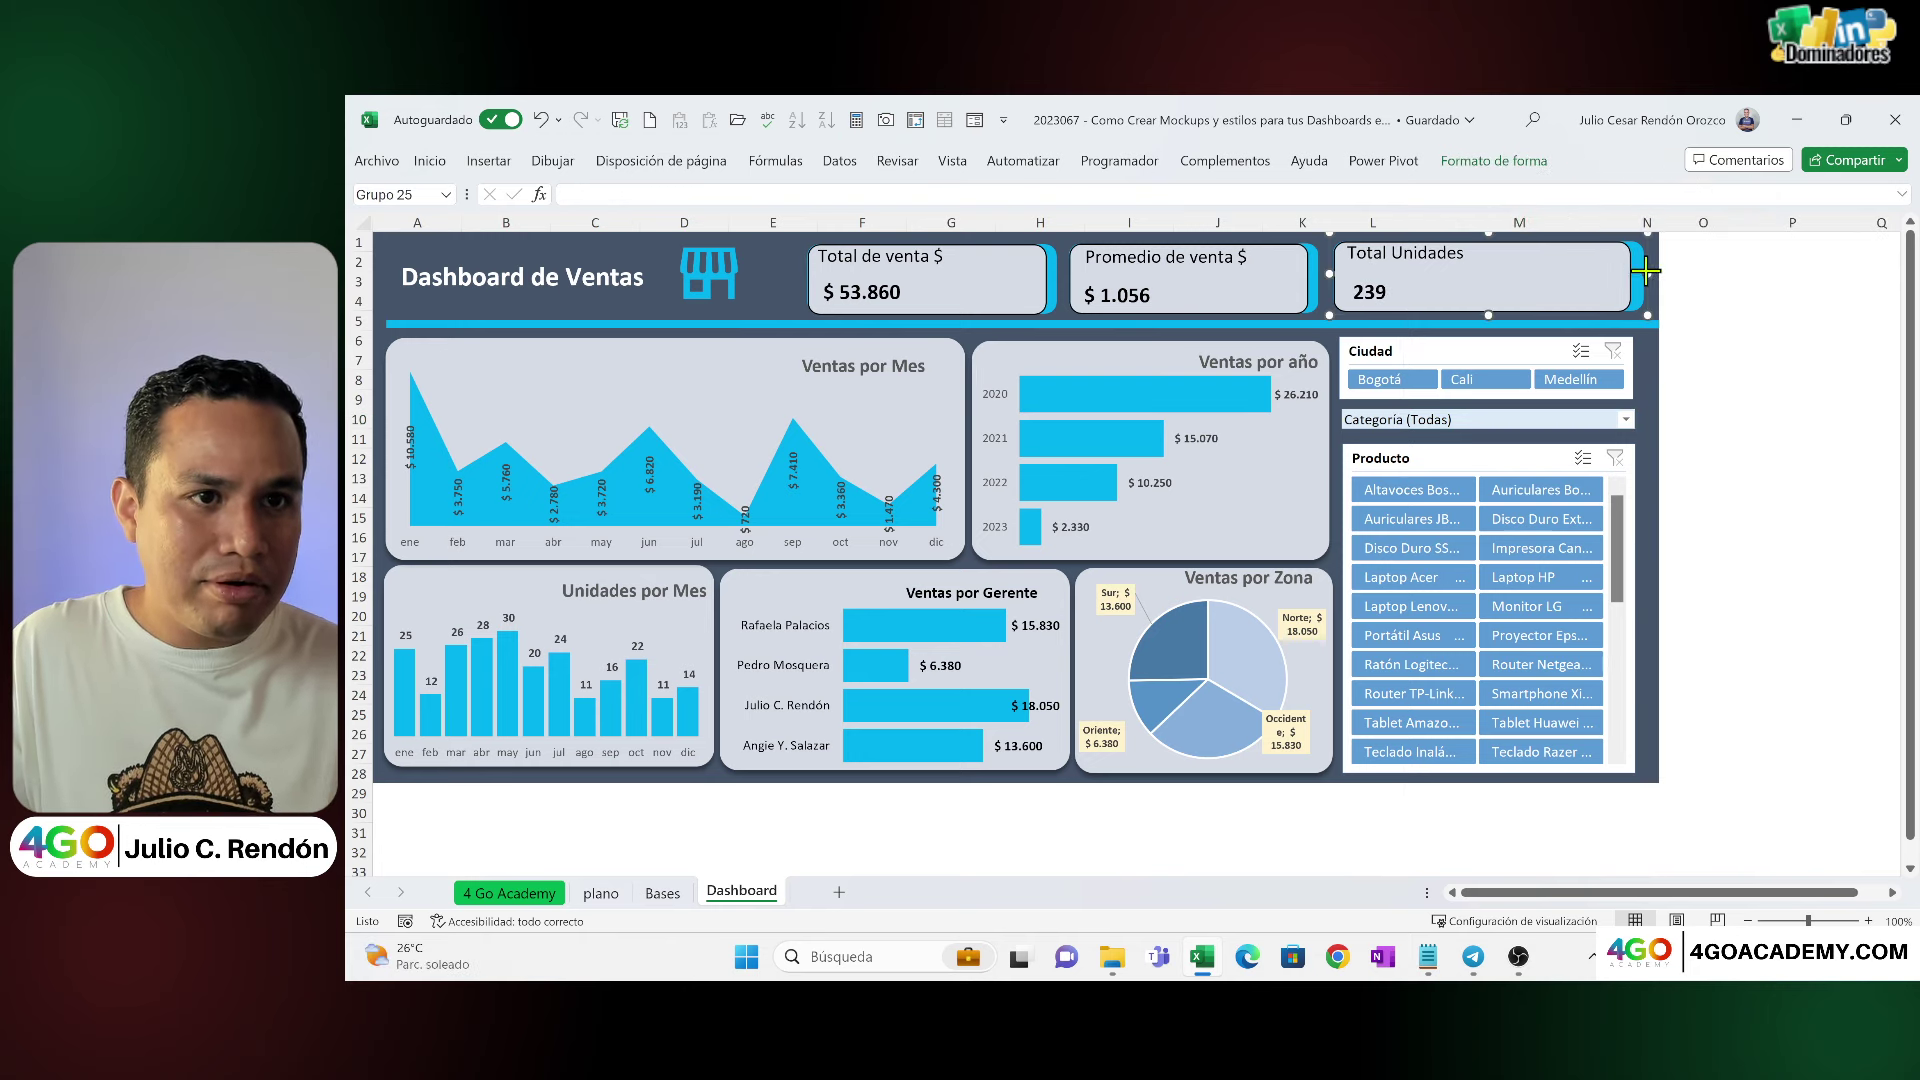
Step: Resize the Total Unidades card, then test the Categoría filter with Accesorios and clear it
{"action": "left_click_drag", "start_coordinate": [1643, 270], "coordinate": [1648, 228]}
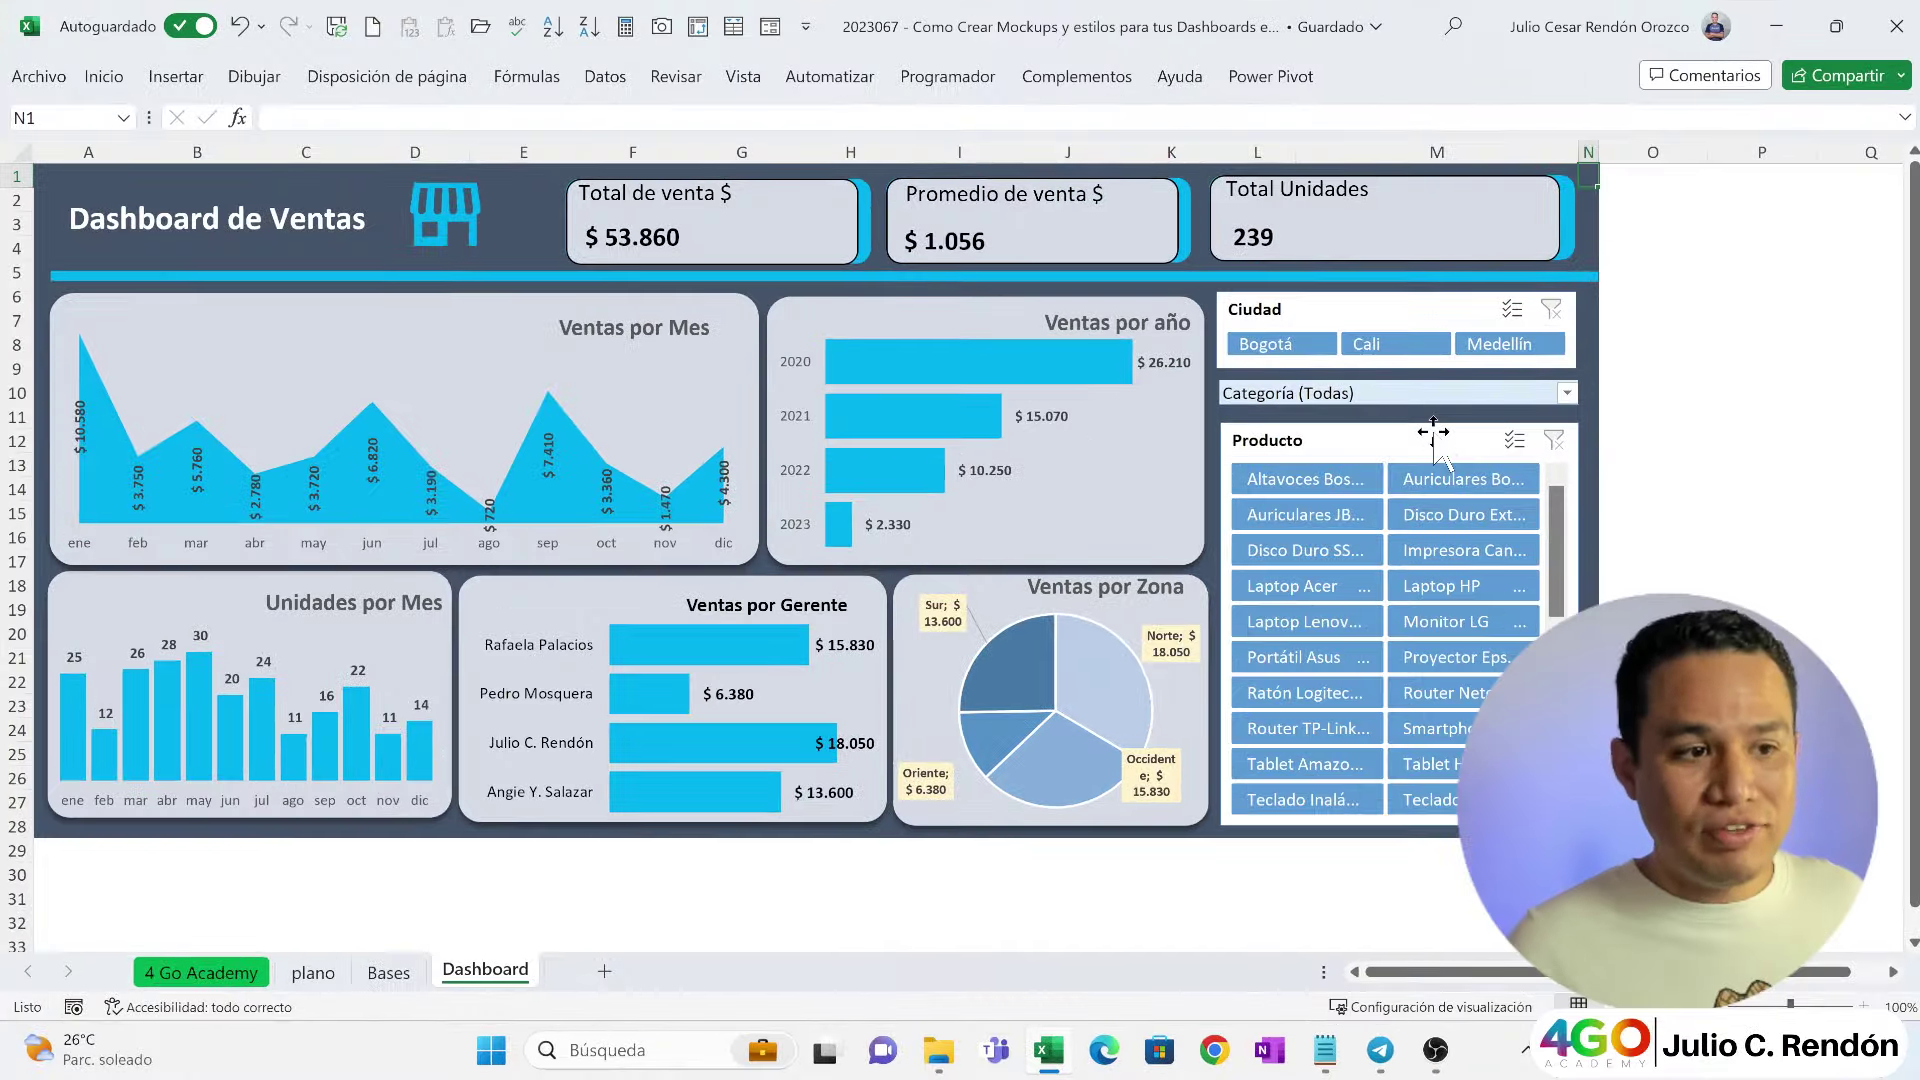
{"action": "left_click", "coordinate": [1484, 392]}
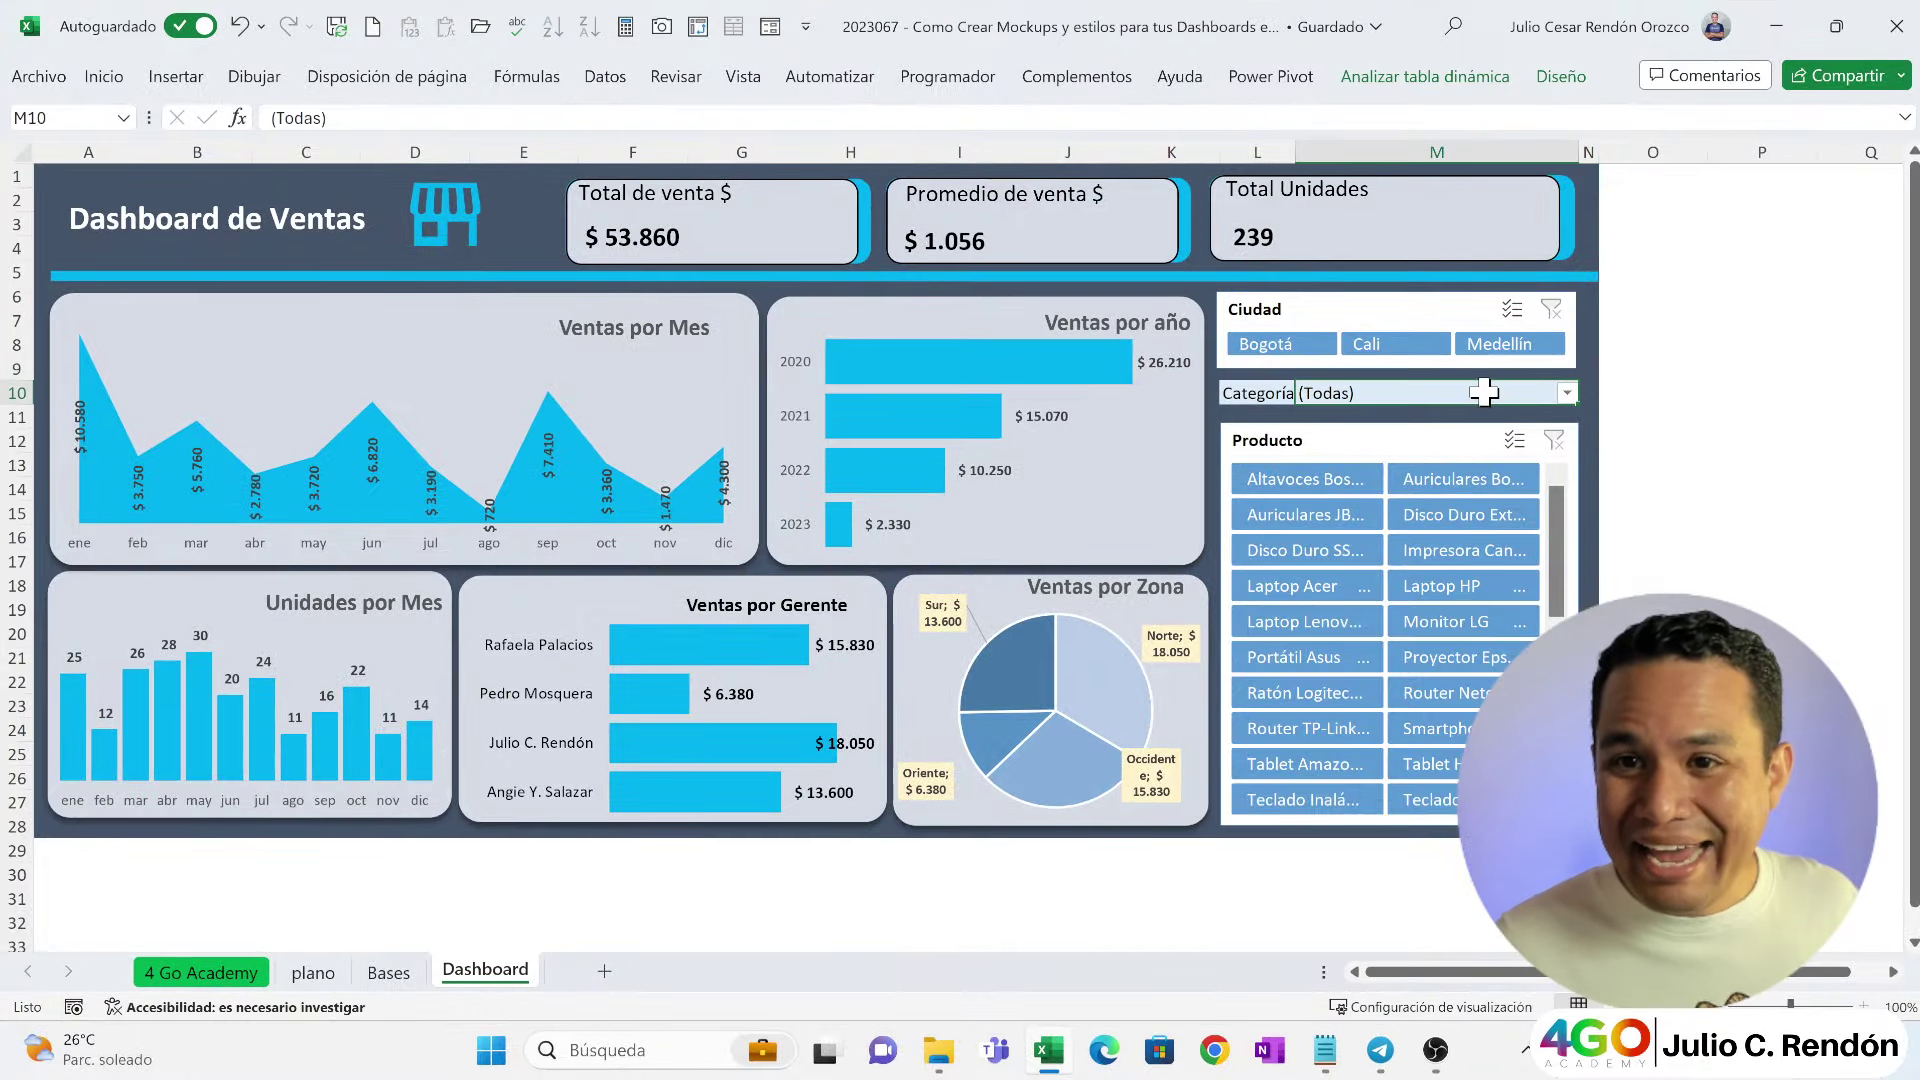
{"action": "left_click", "coordinate": [1568, 393]}
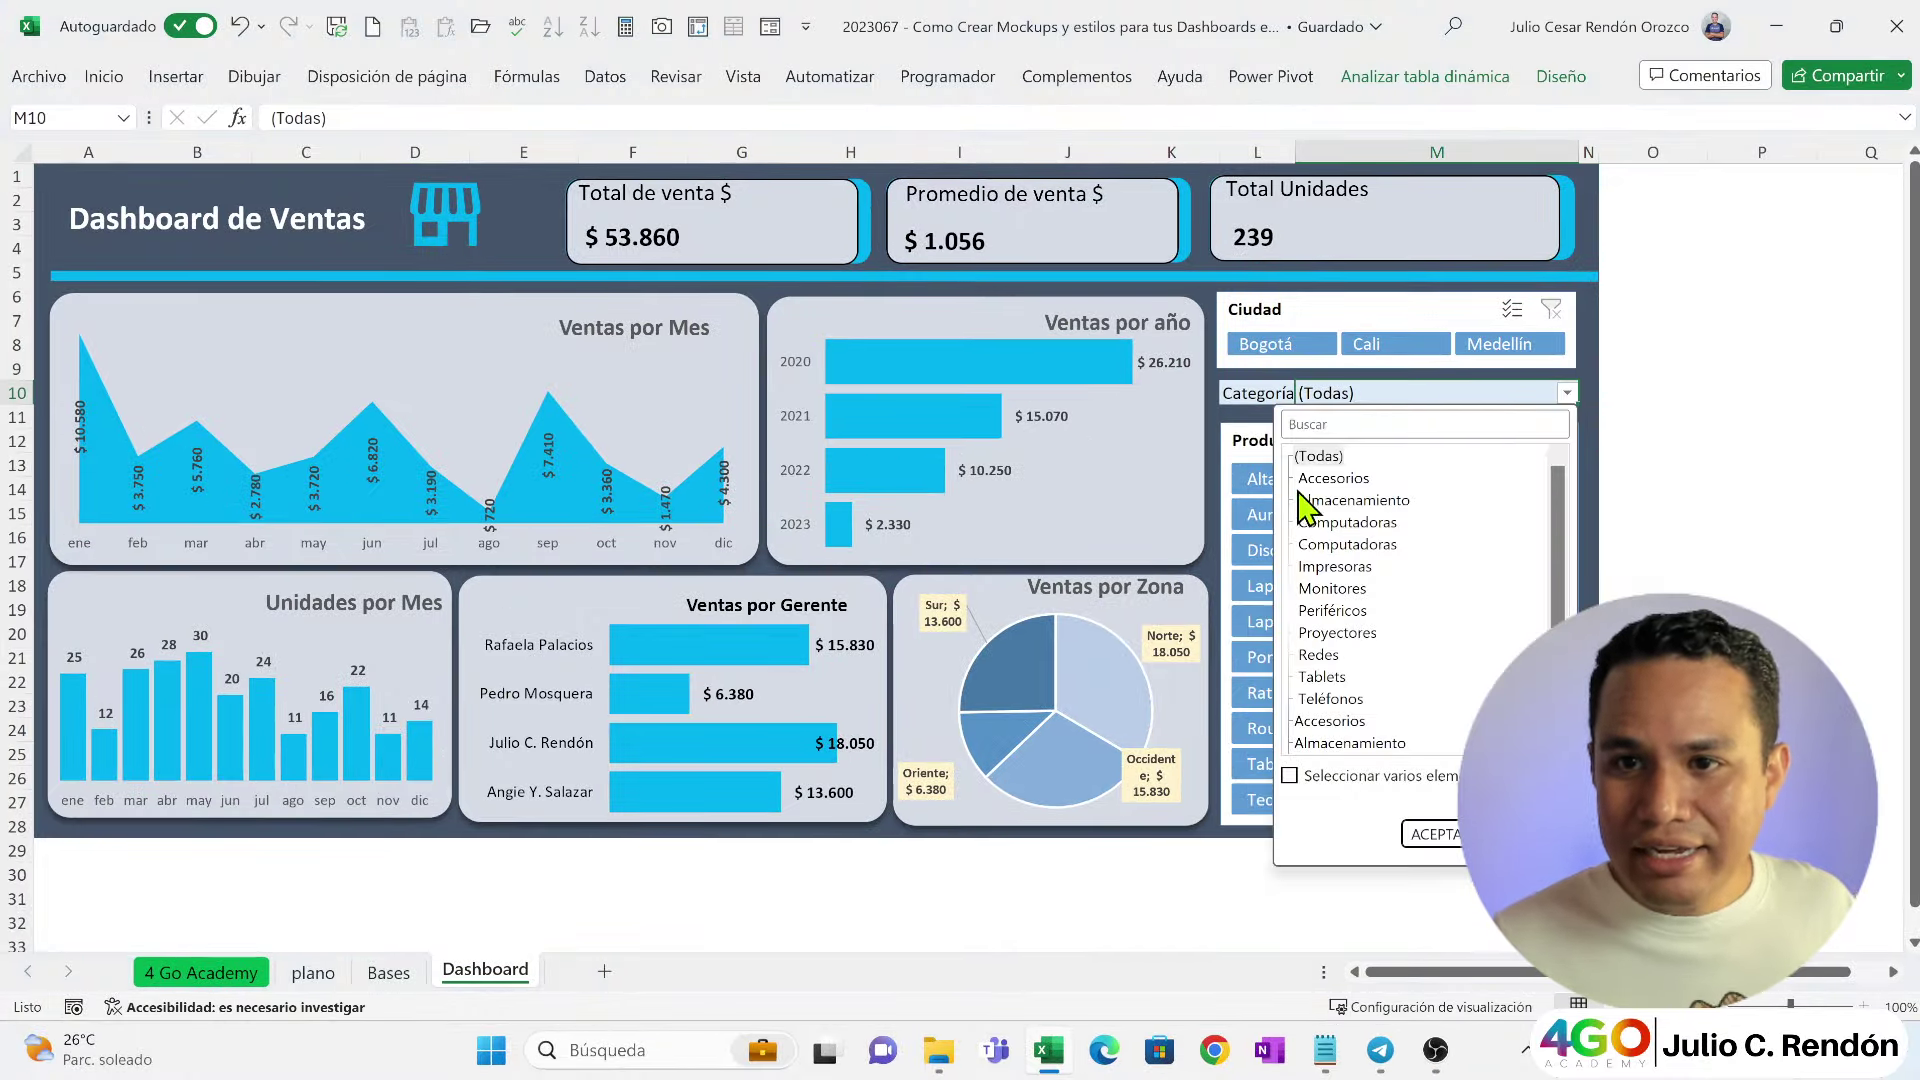
{"action": "left_click", "coordinate": [1433, 834]}
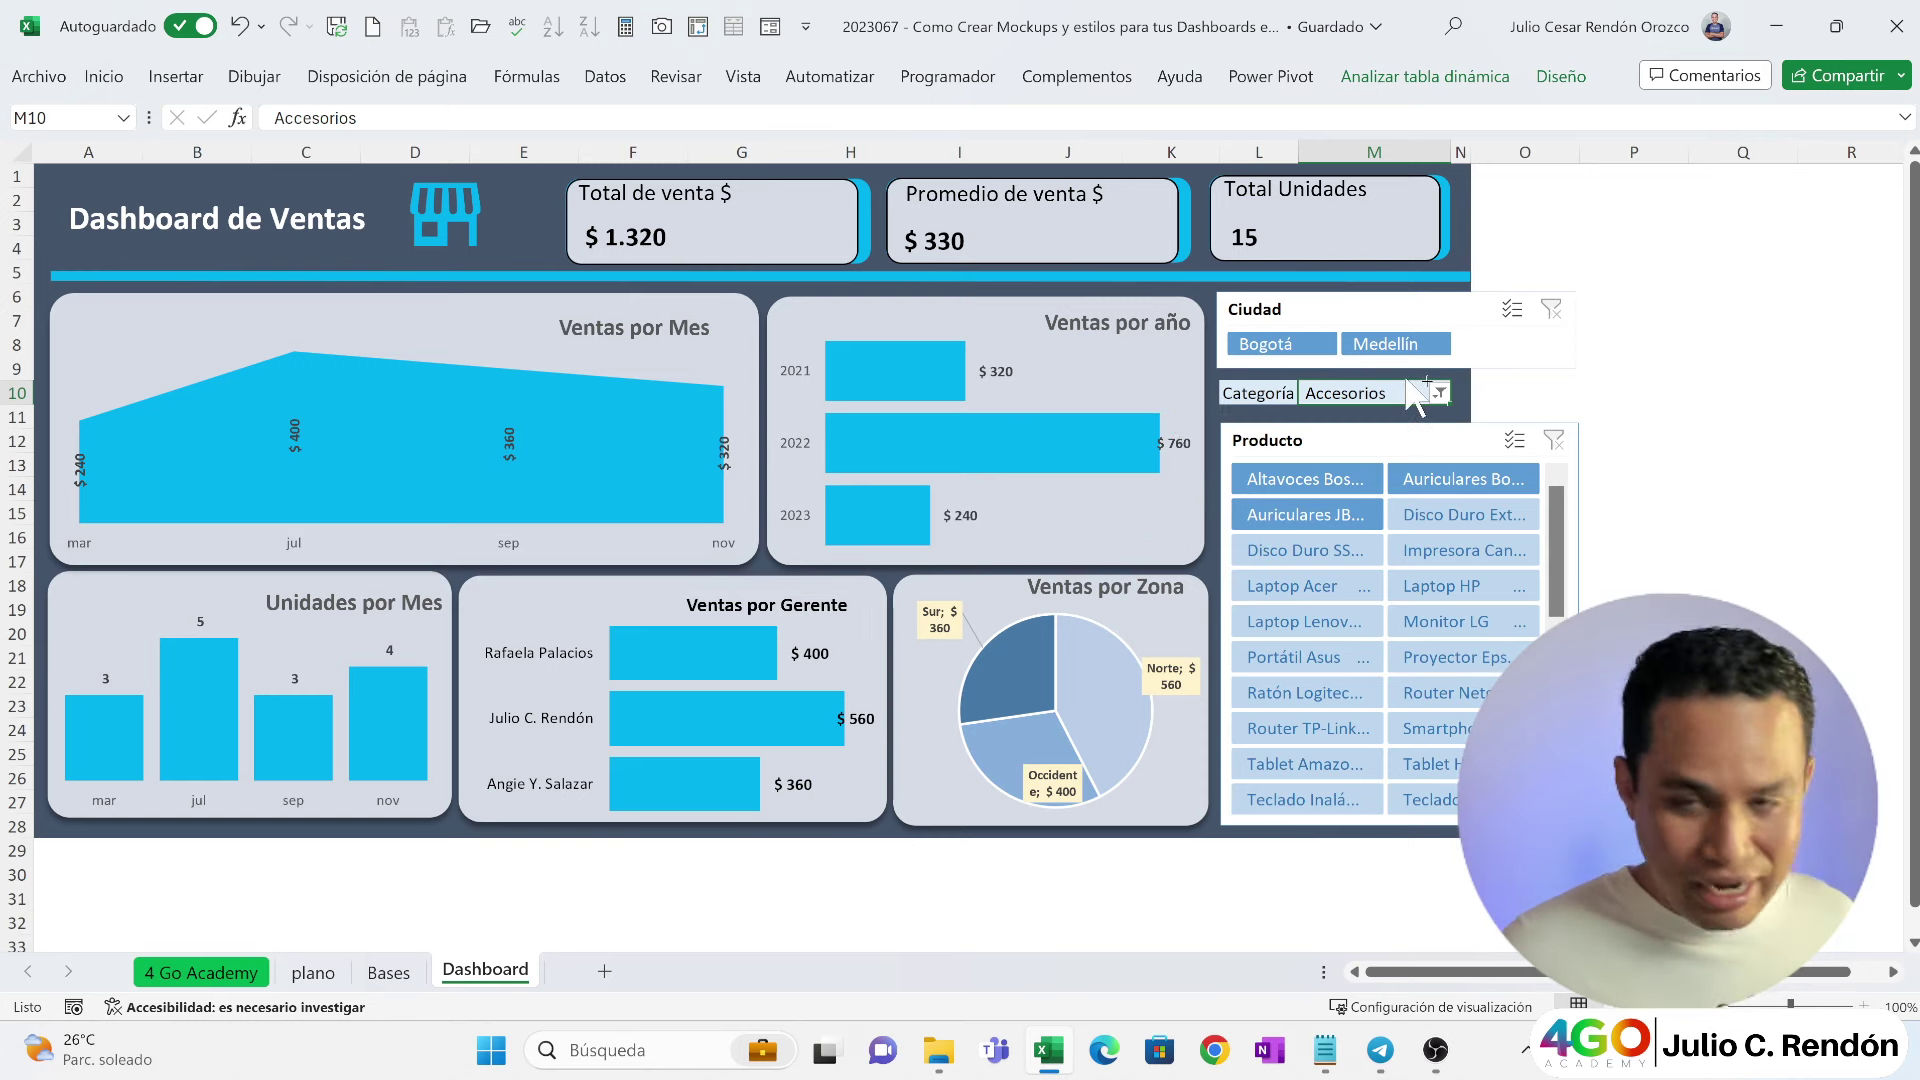
{"action": "key", "text": "Delete"}
Step: Switch off 'Autoajustar anchos de columnas al actualizar' in the FiltrosCategoria pivot table options
{"action": "right_click", "coordinate": [1457, 408]}
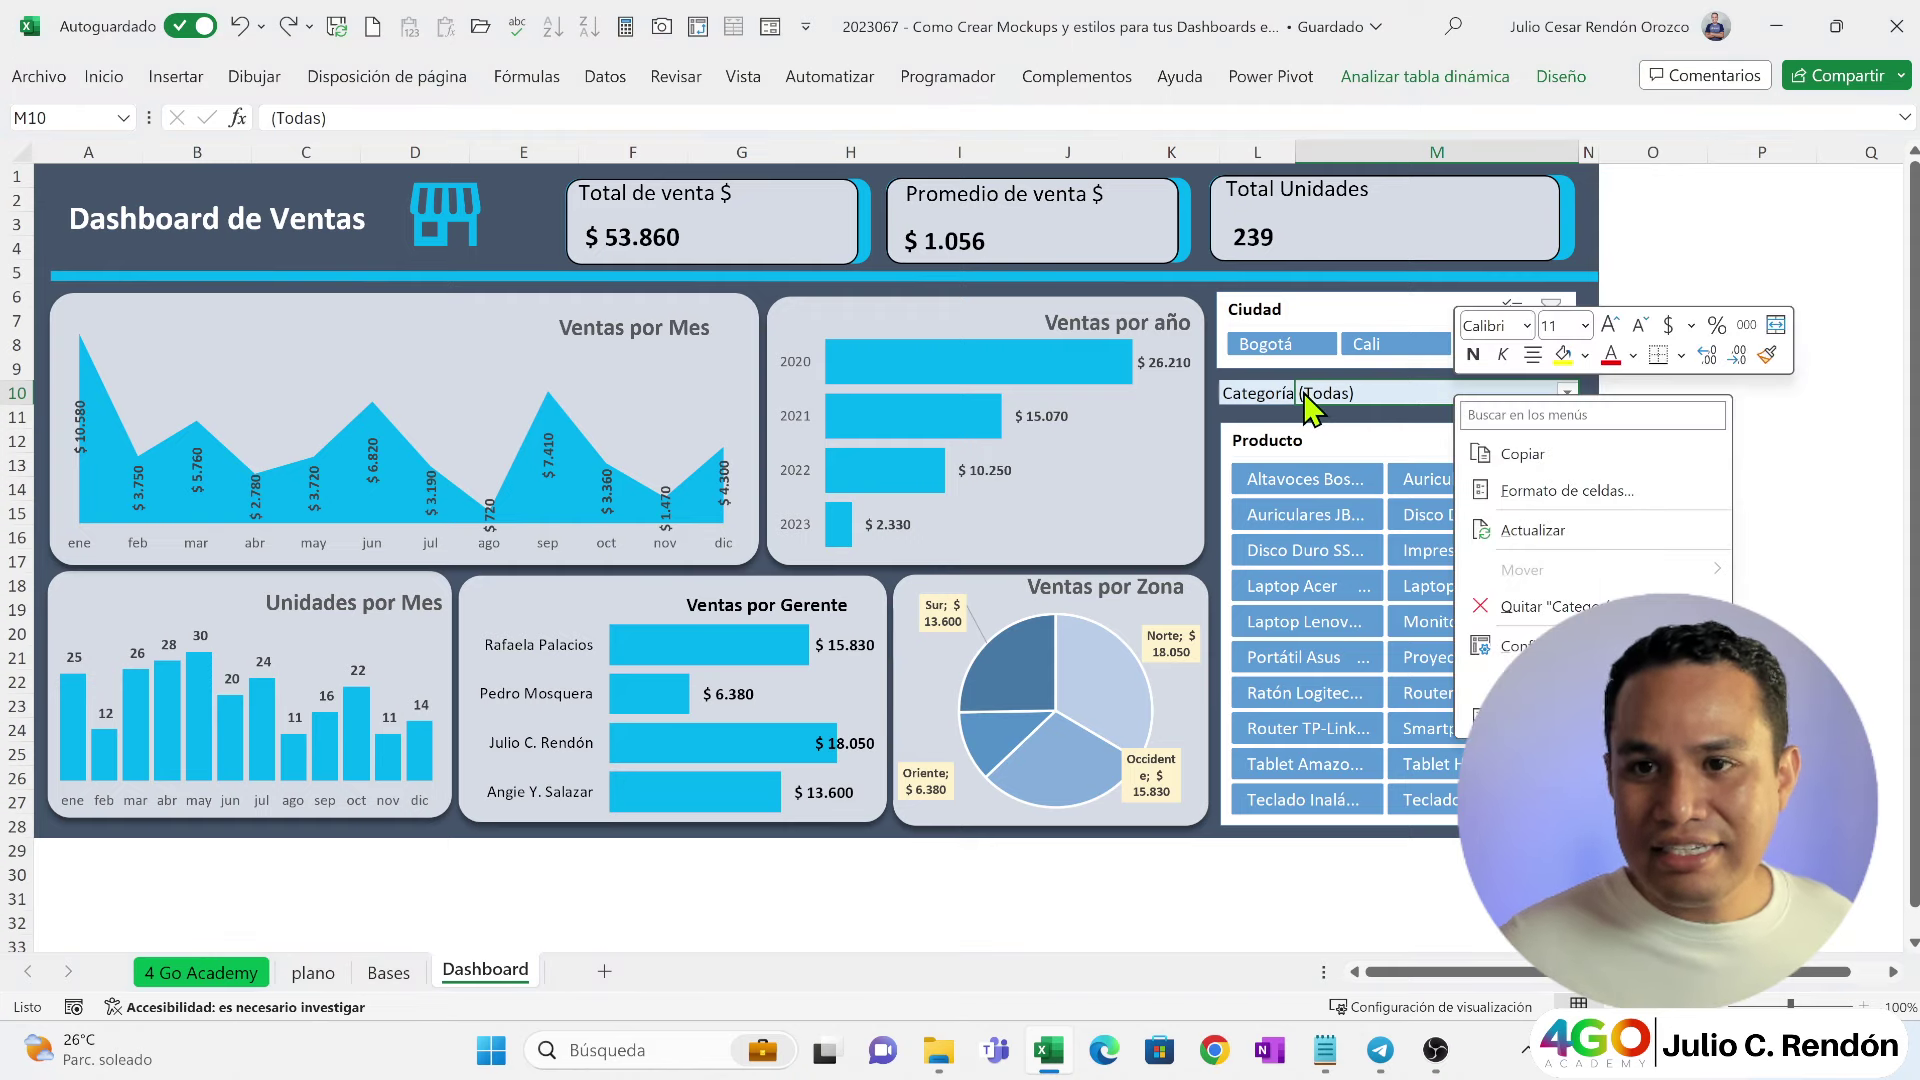
{"action": "left_click", "coordinate": [1480, 683]}
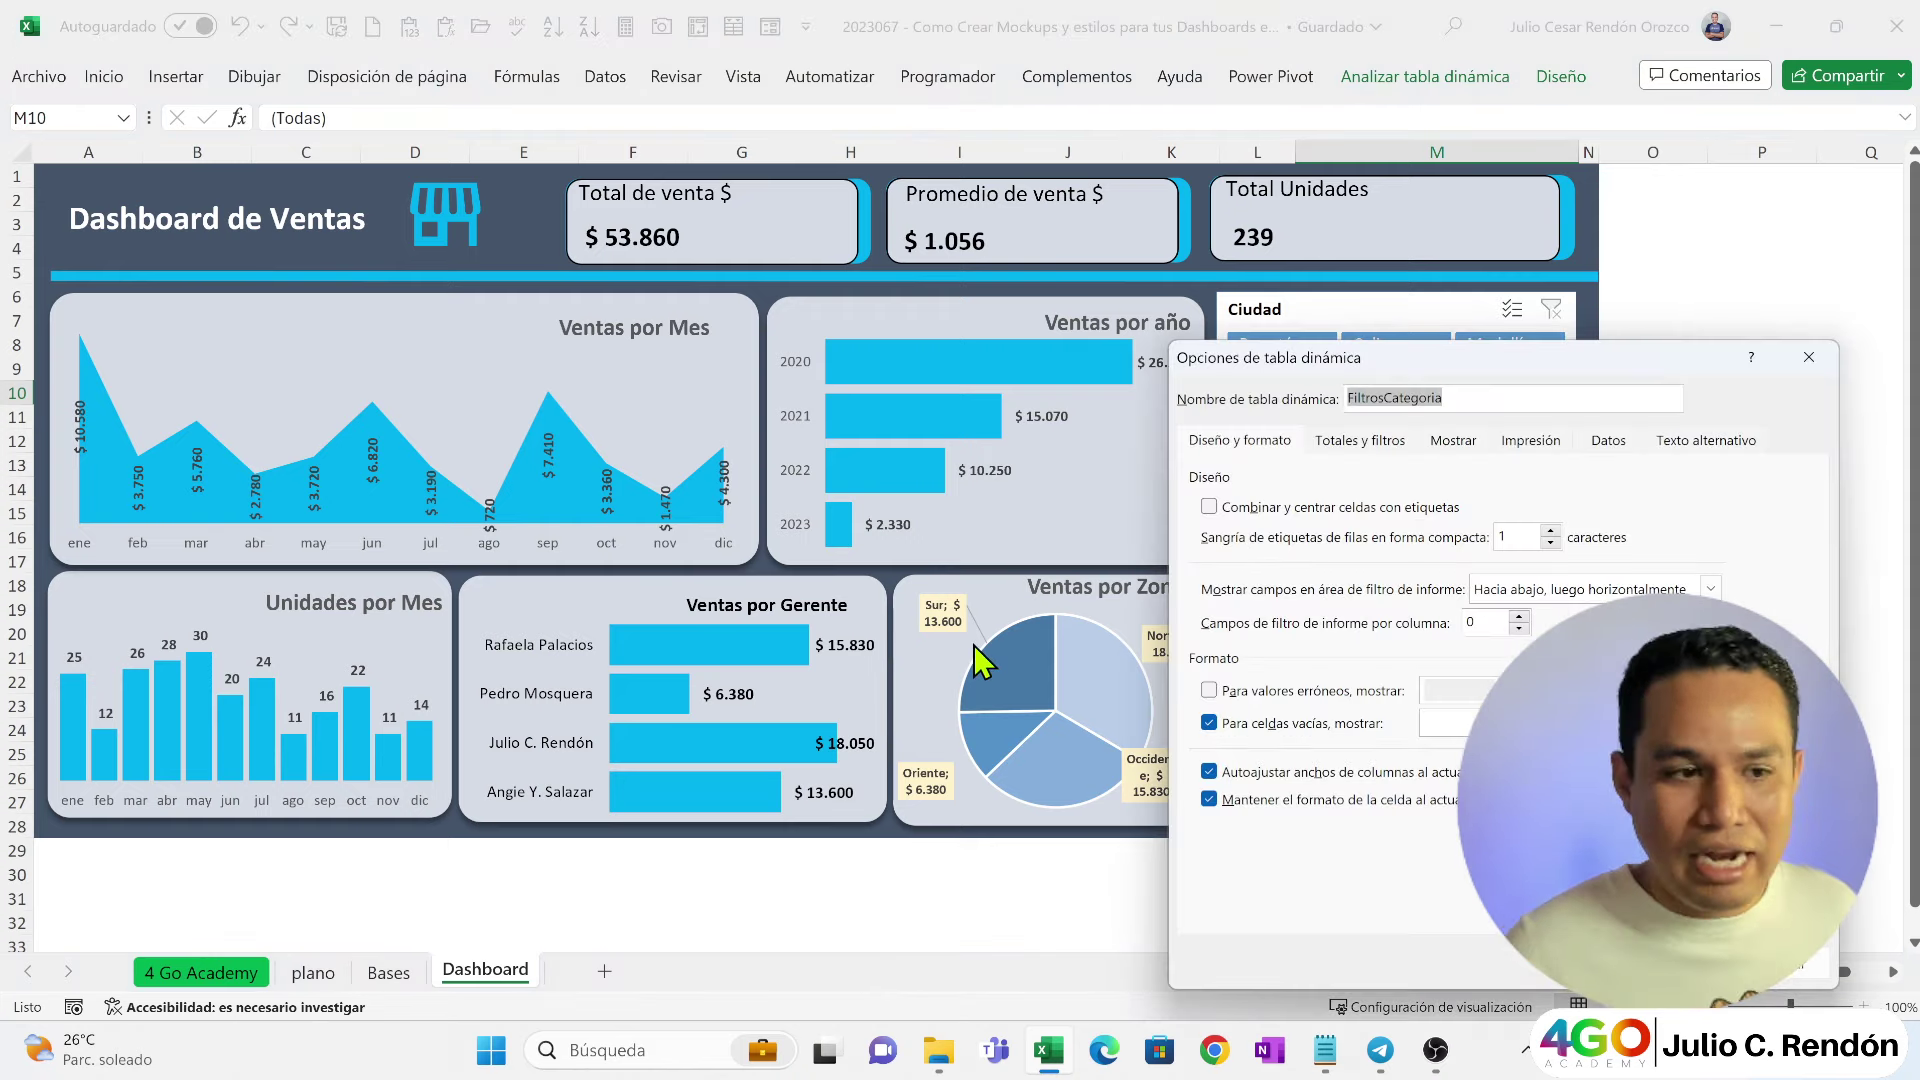
{"action": "left_click_drag", "start_coordinate": [1555, 365], "coordinate": [1045, 255]}
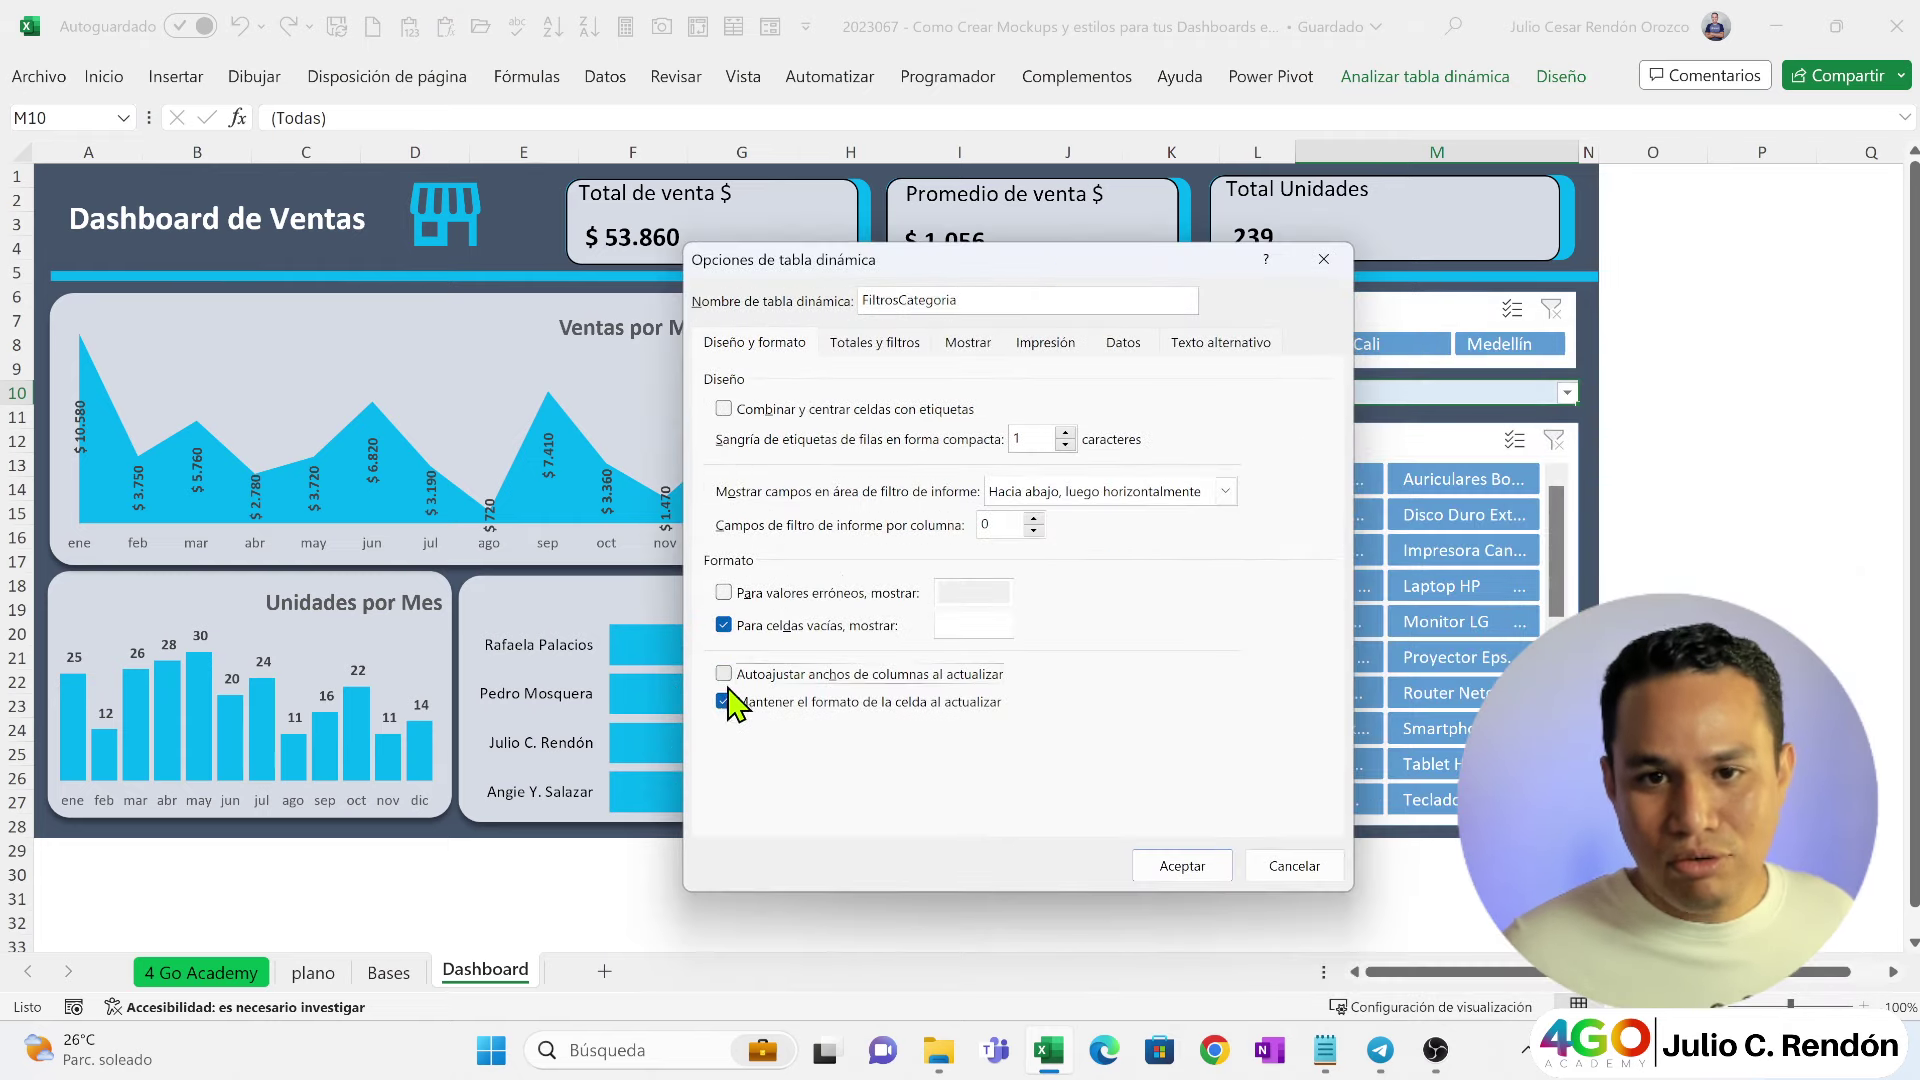
{"action": "left_click", "coordinate": [1155, 866]}
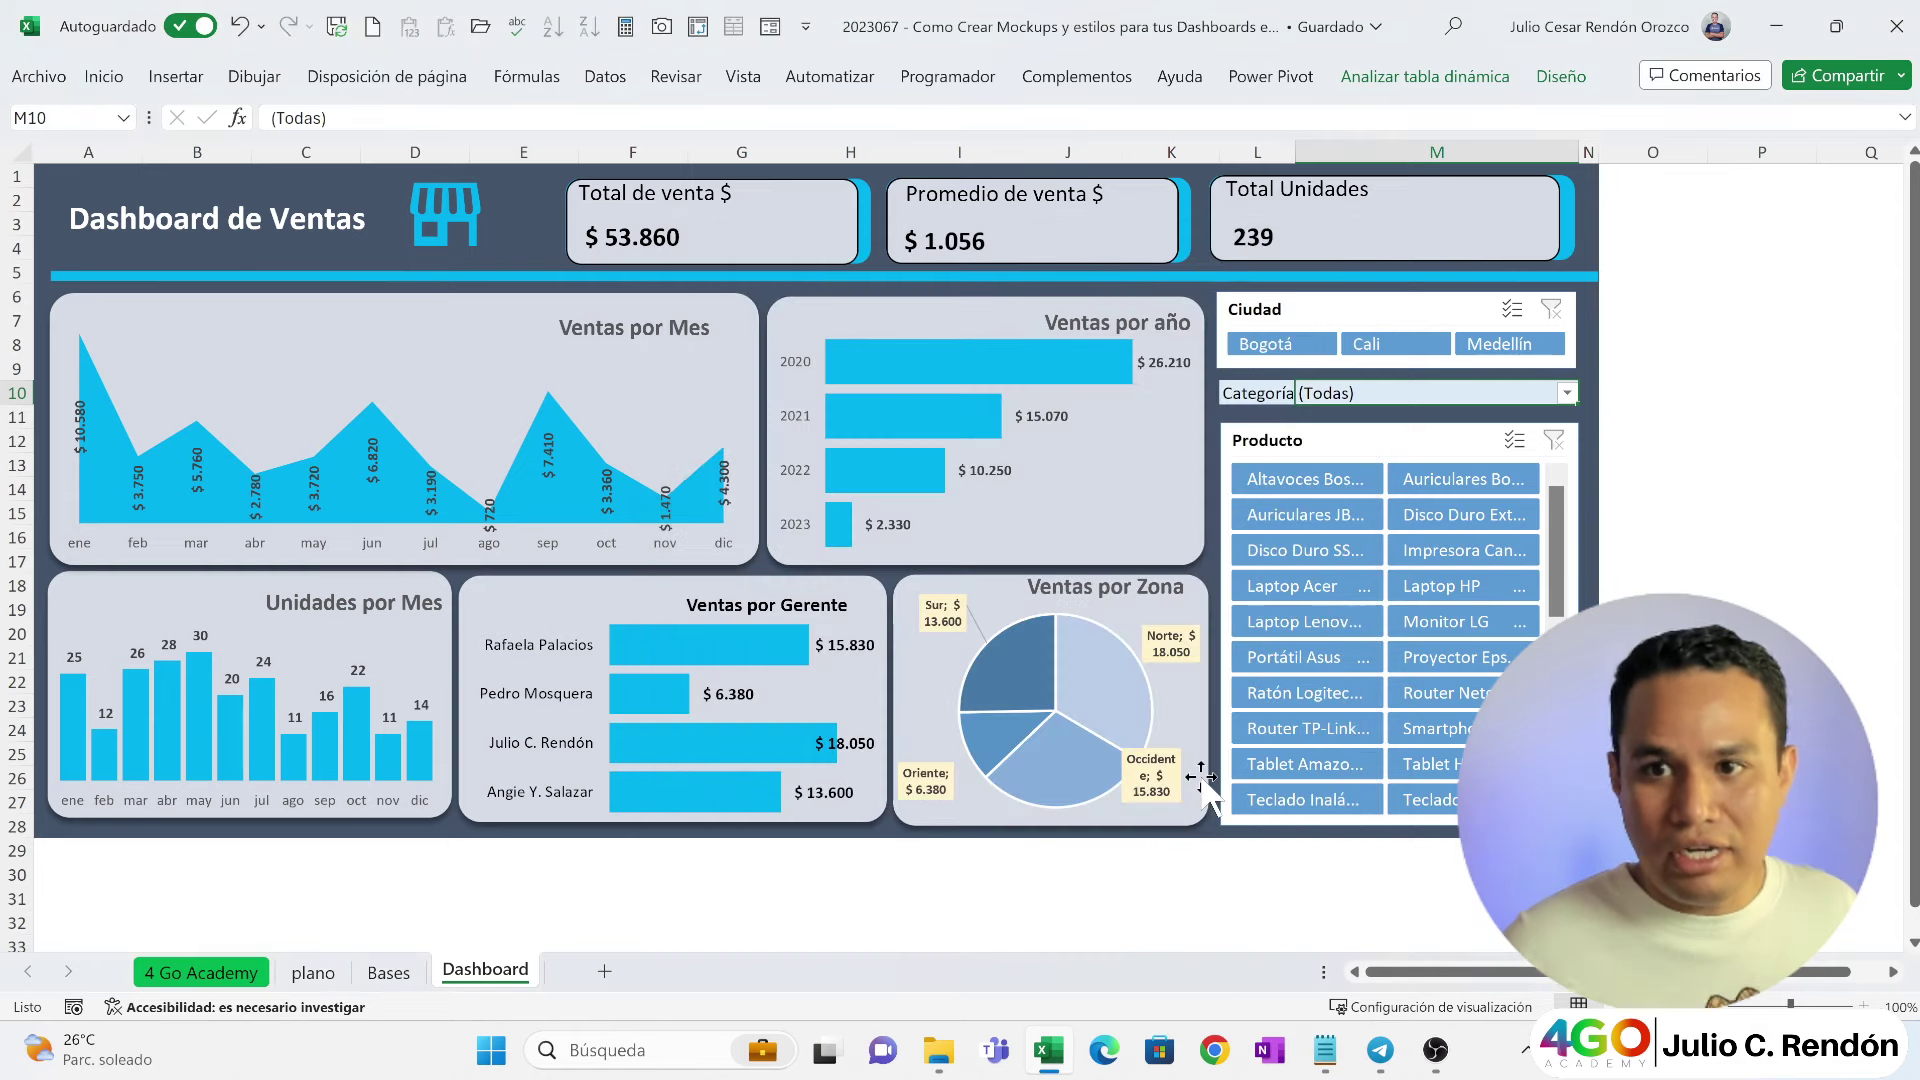
Step: Turn on 'Ocultar los elementos que no contienen datos' in the Producto slicer settings
{"action": "left_click", "coordinate": [1247, 444]}
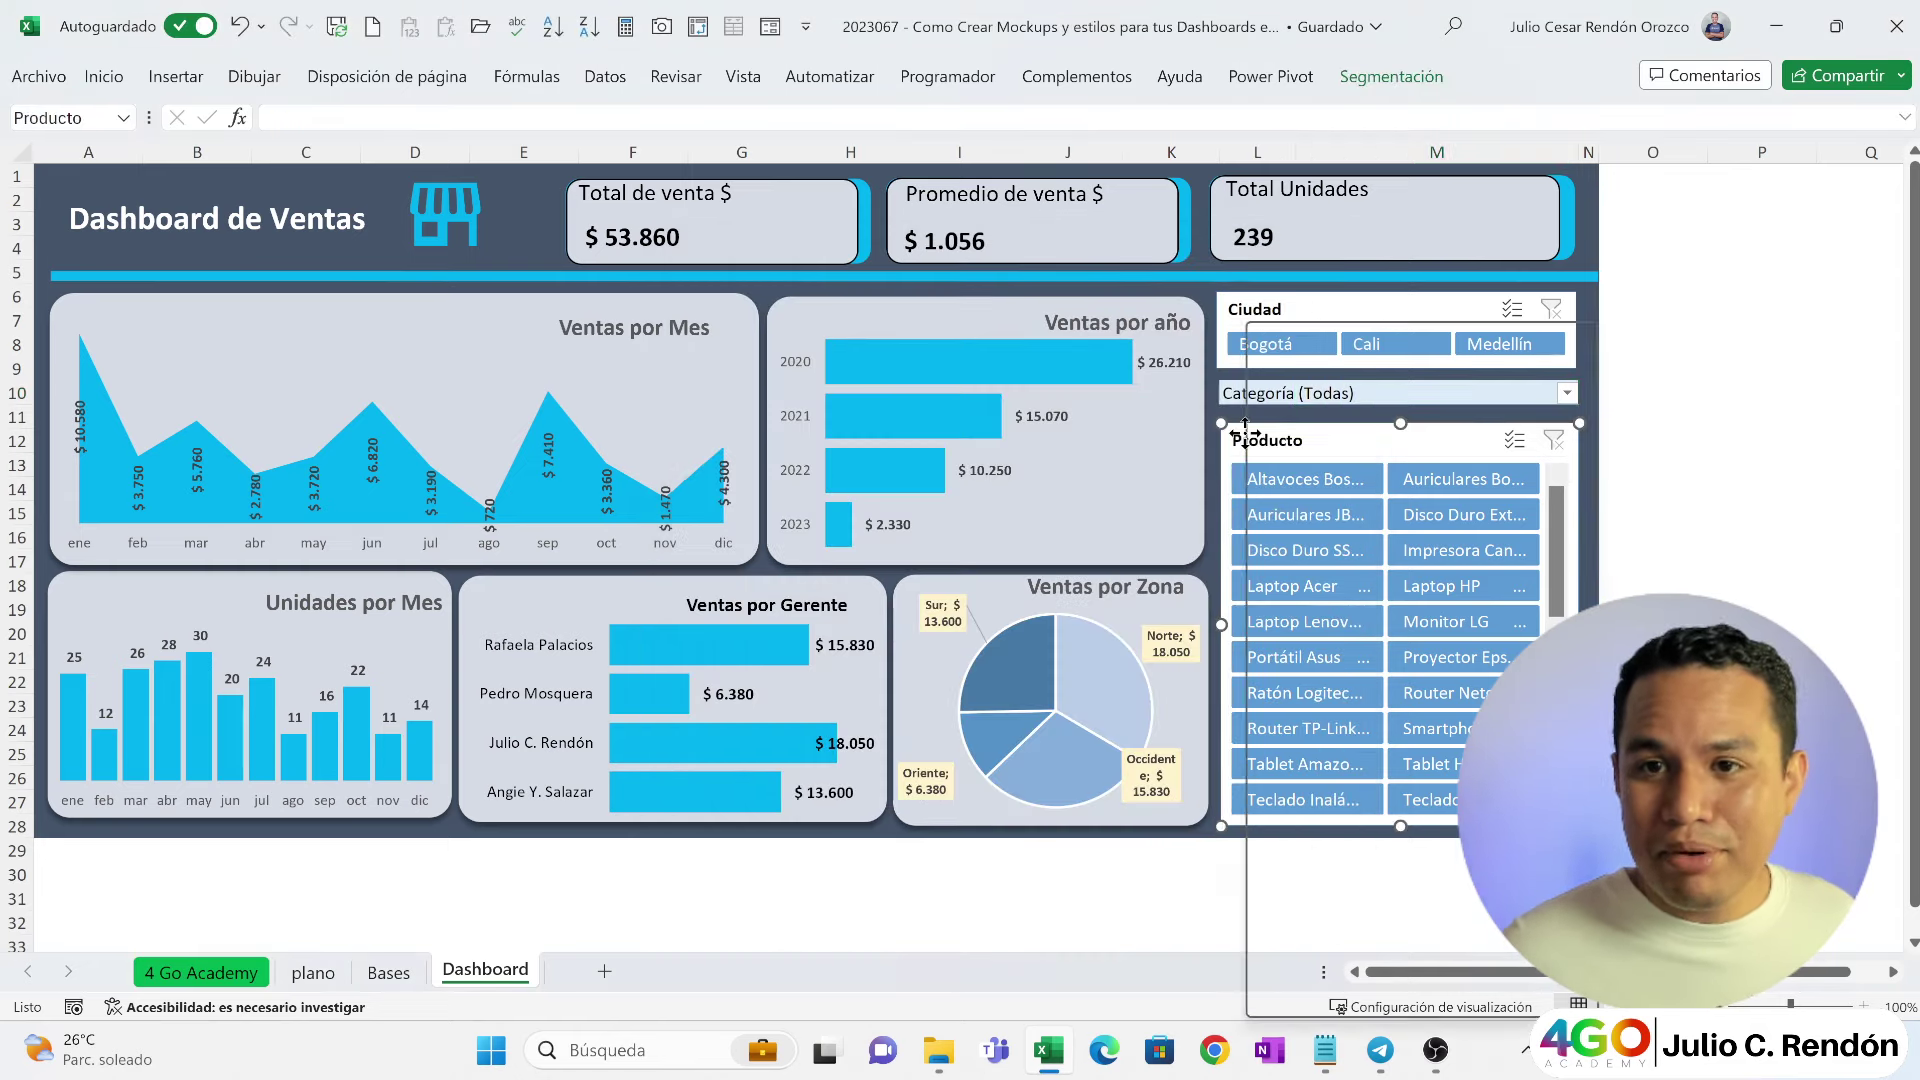
{"action": "right_click", "coordinate": [1247, 445]}
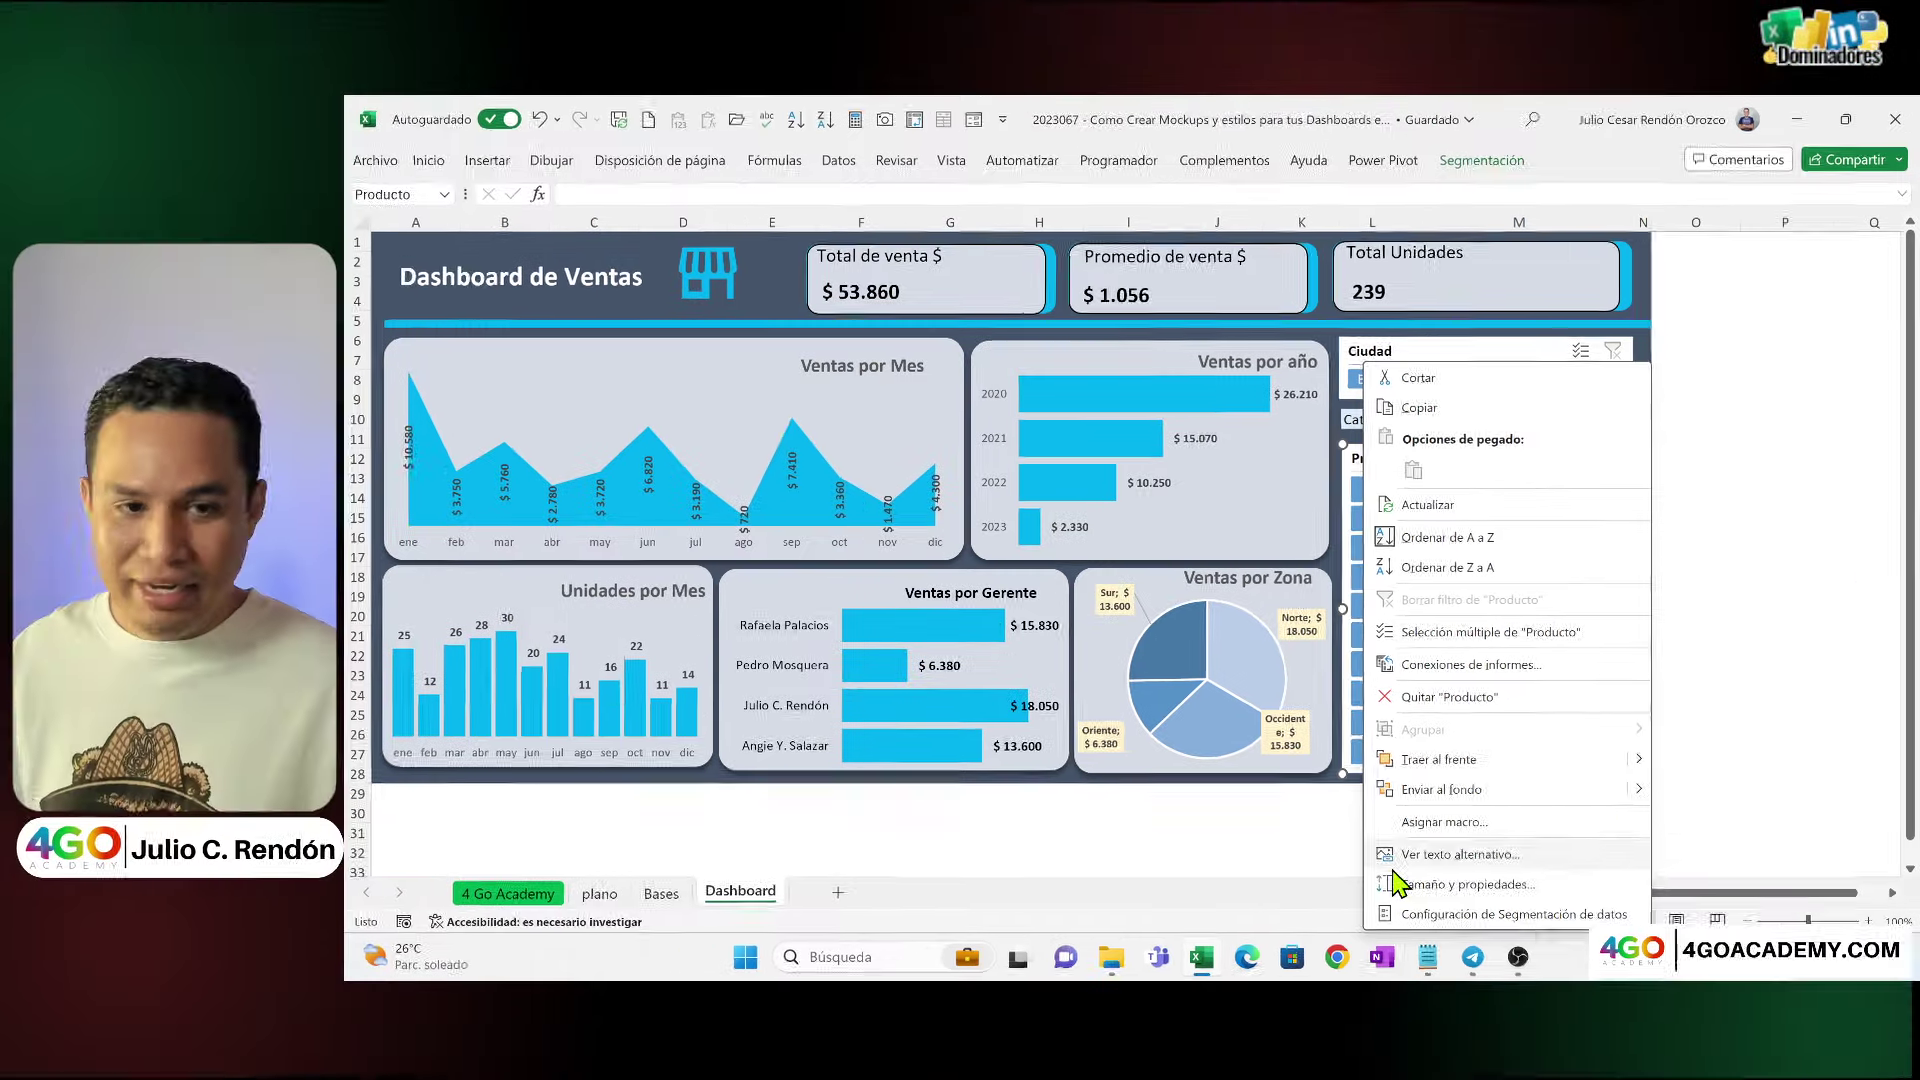
{"action": "left_click", "coordinate": [1356, 996]}
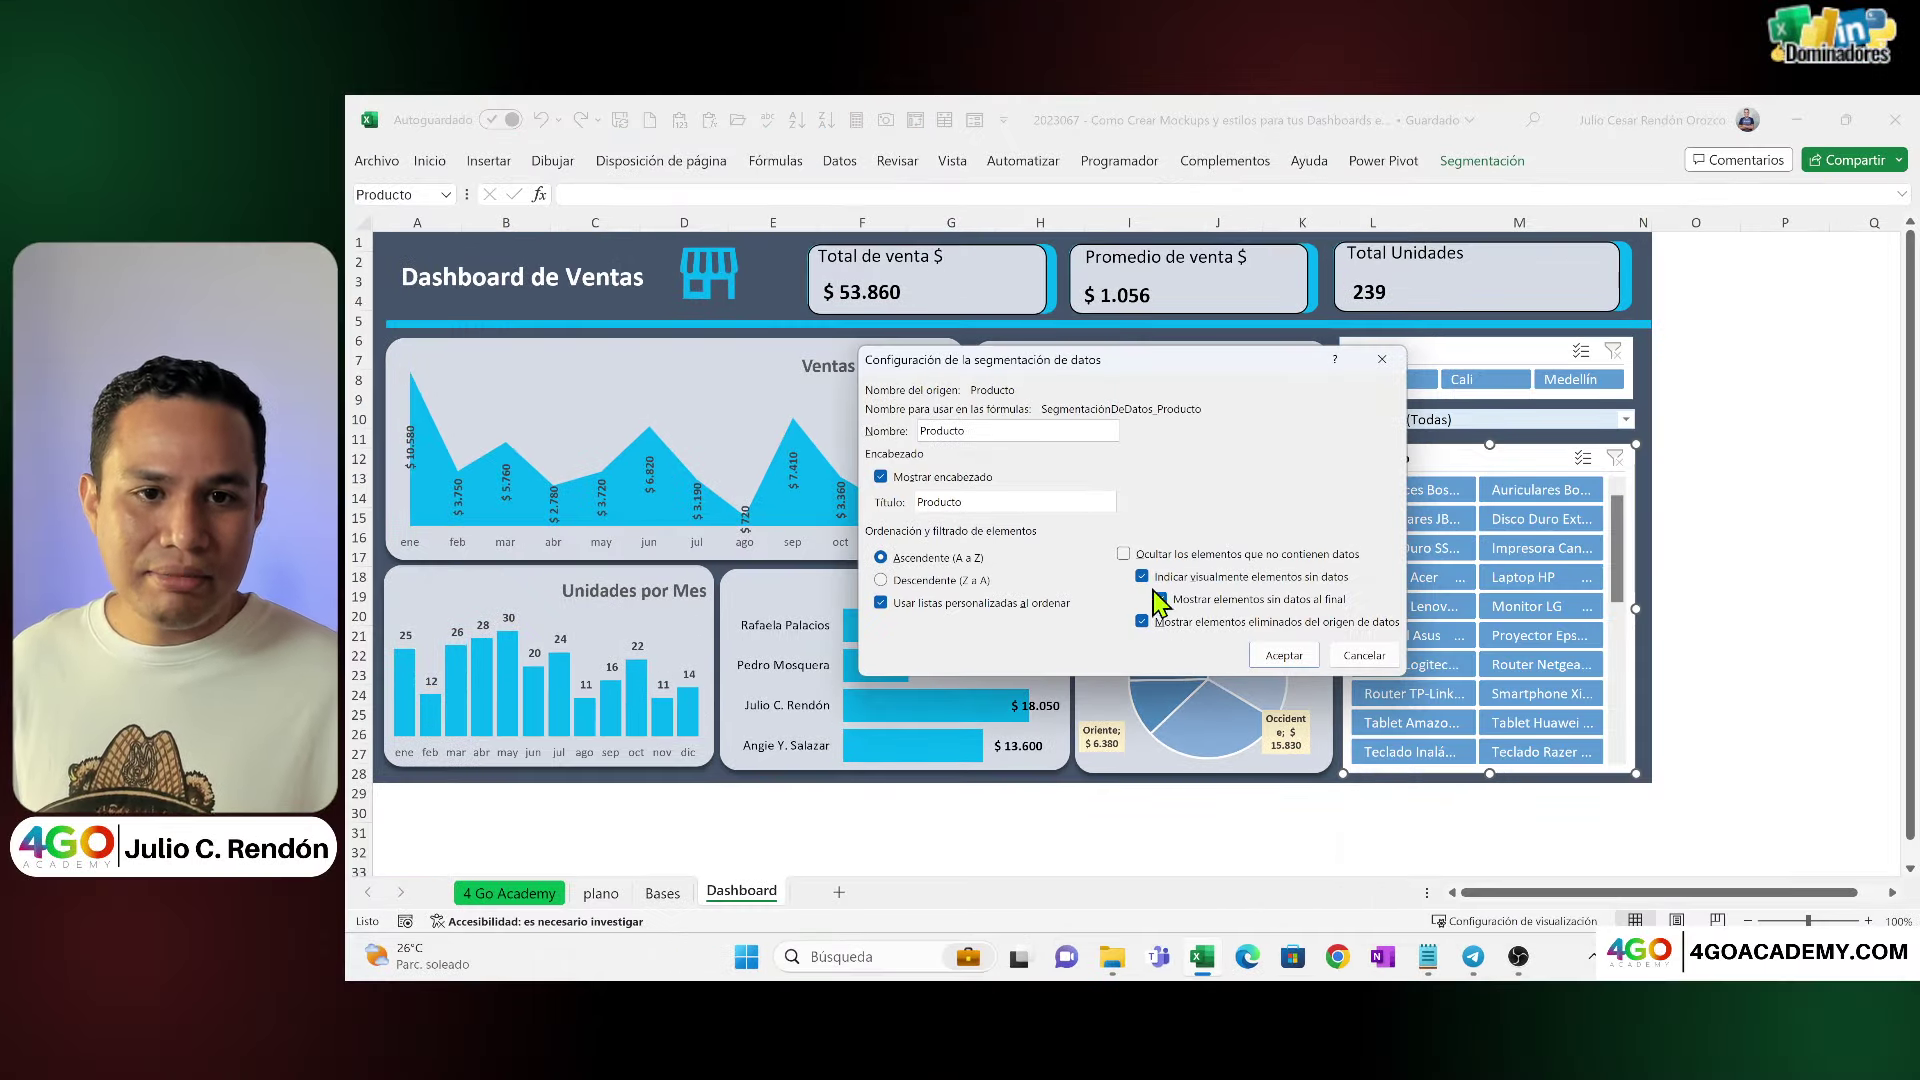
{"action": "left_click", "coordinate": [1124, 555]}
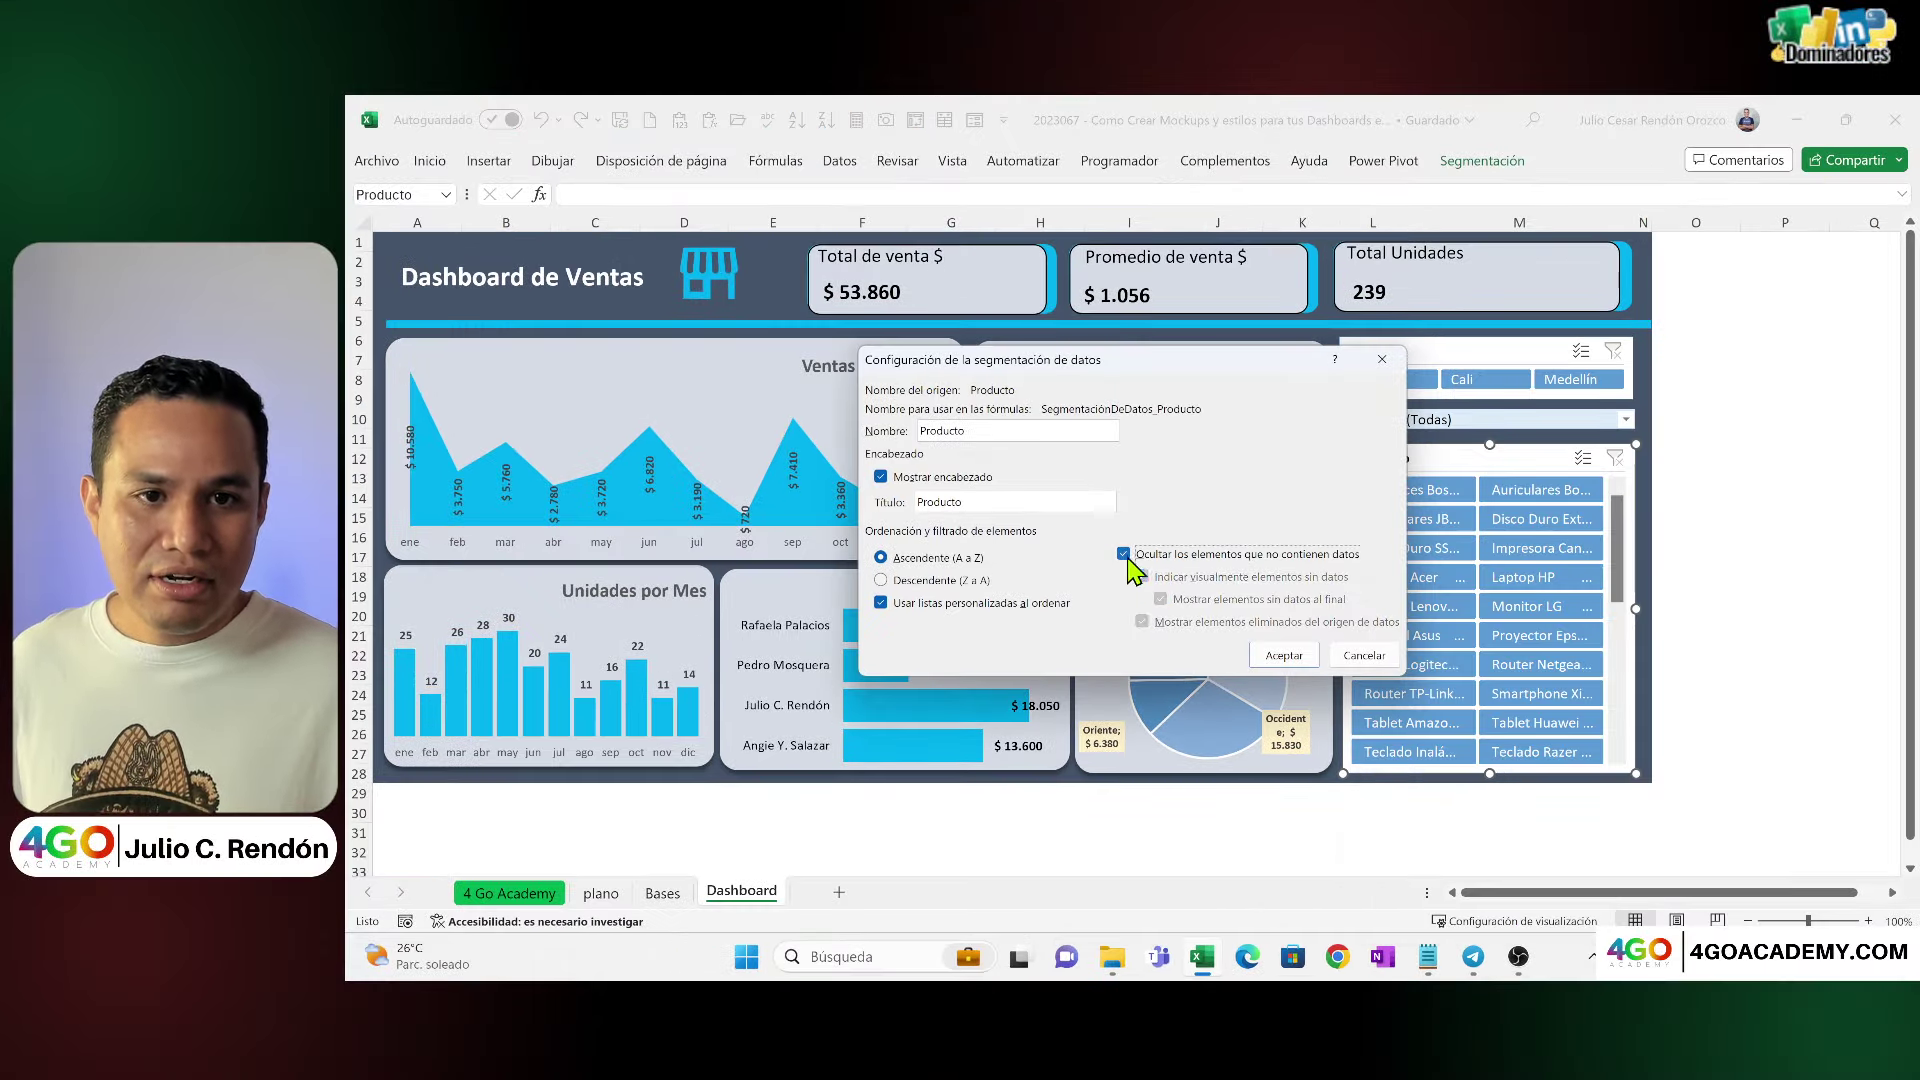
{"action": "left_click", "coordinate": [1284, 656]}
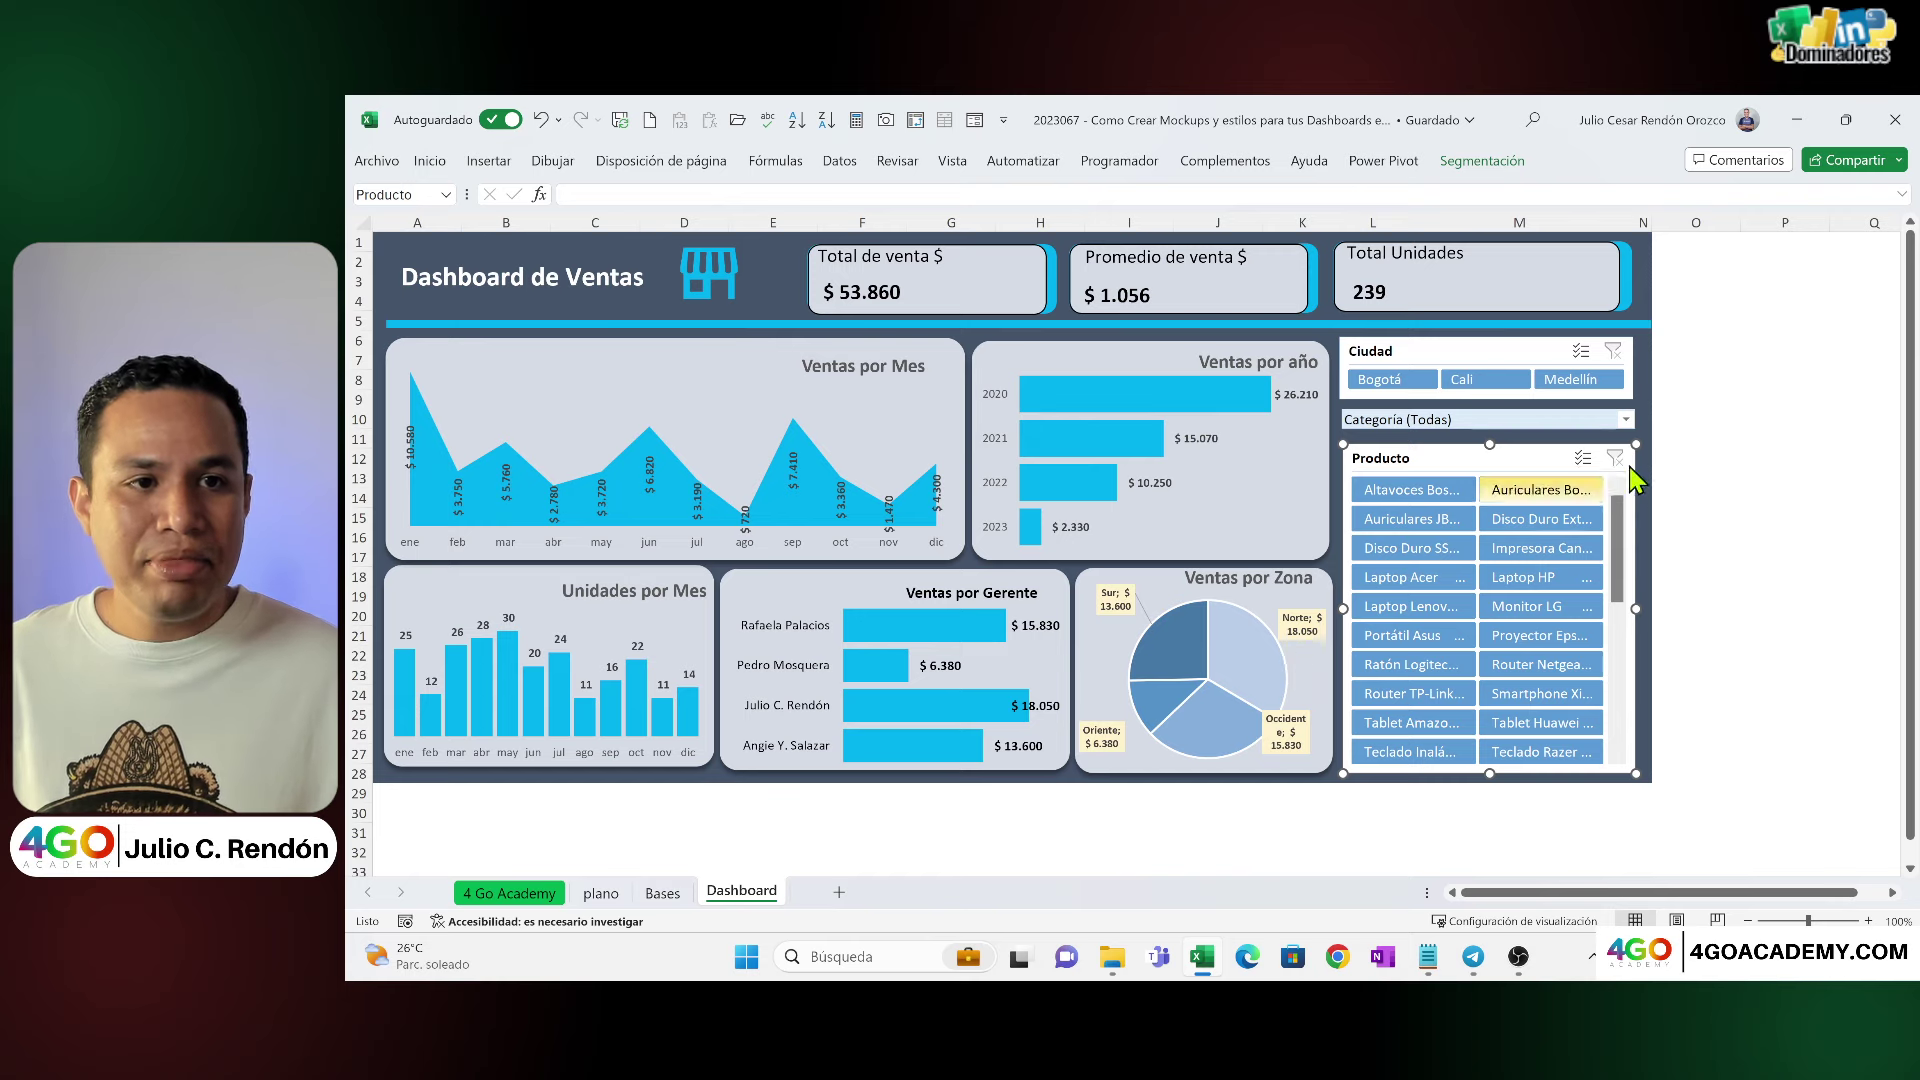
Step: Filter the dashboard to Accesorios, Impresoras, Monitores and Almacenamiento, then back to (Todas)
{"action": "left_click", "coordinate": [1613, 417]}
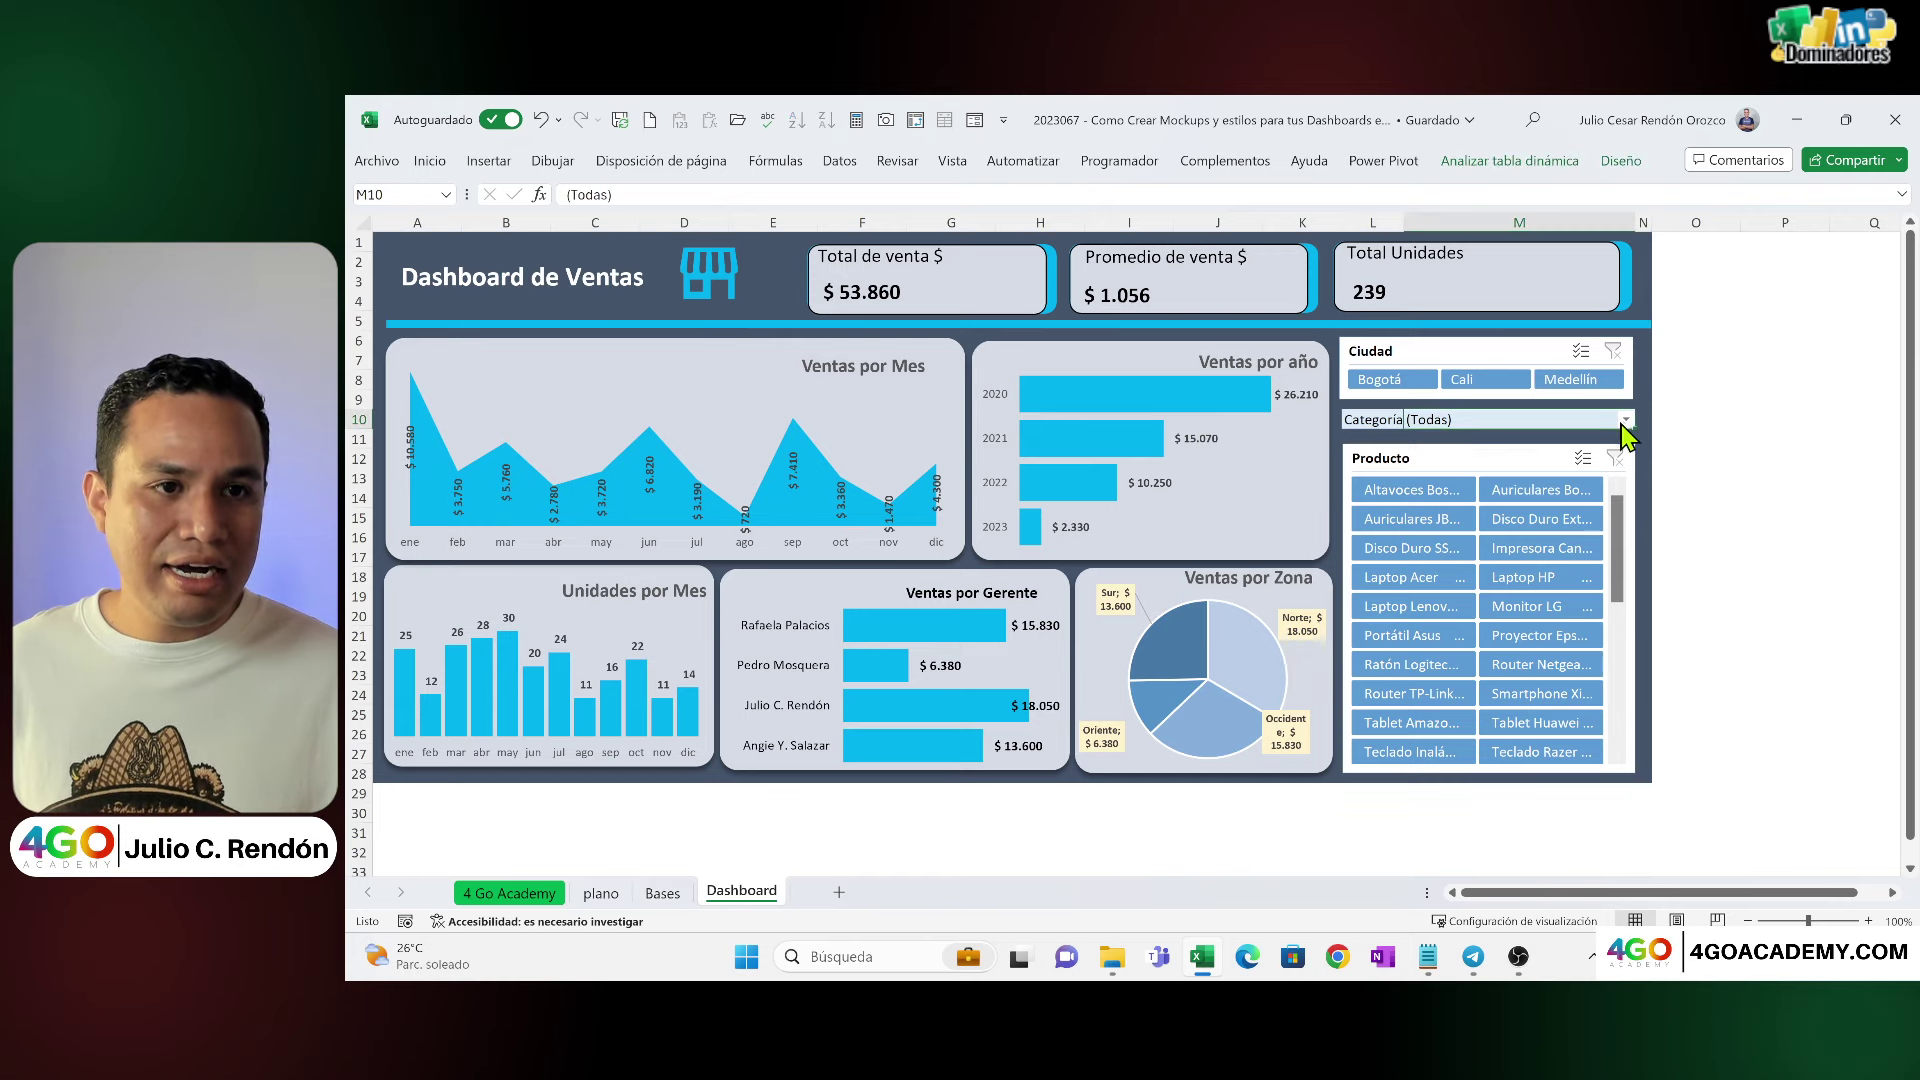
{"action": "left_click", "coordinate": [1624, 420]}
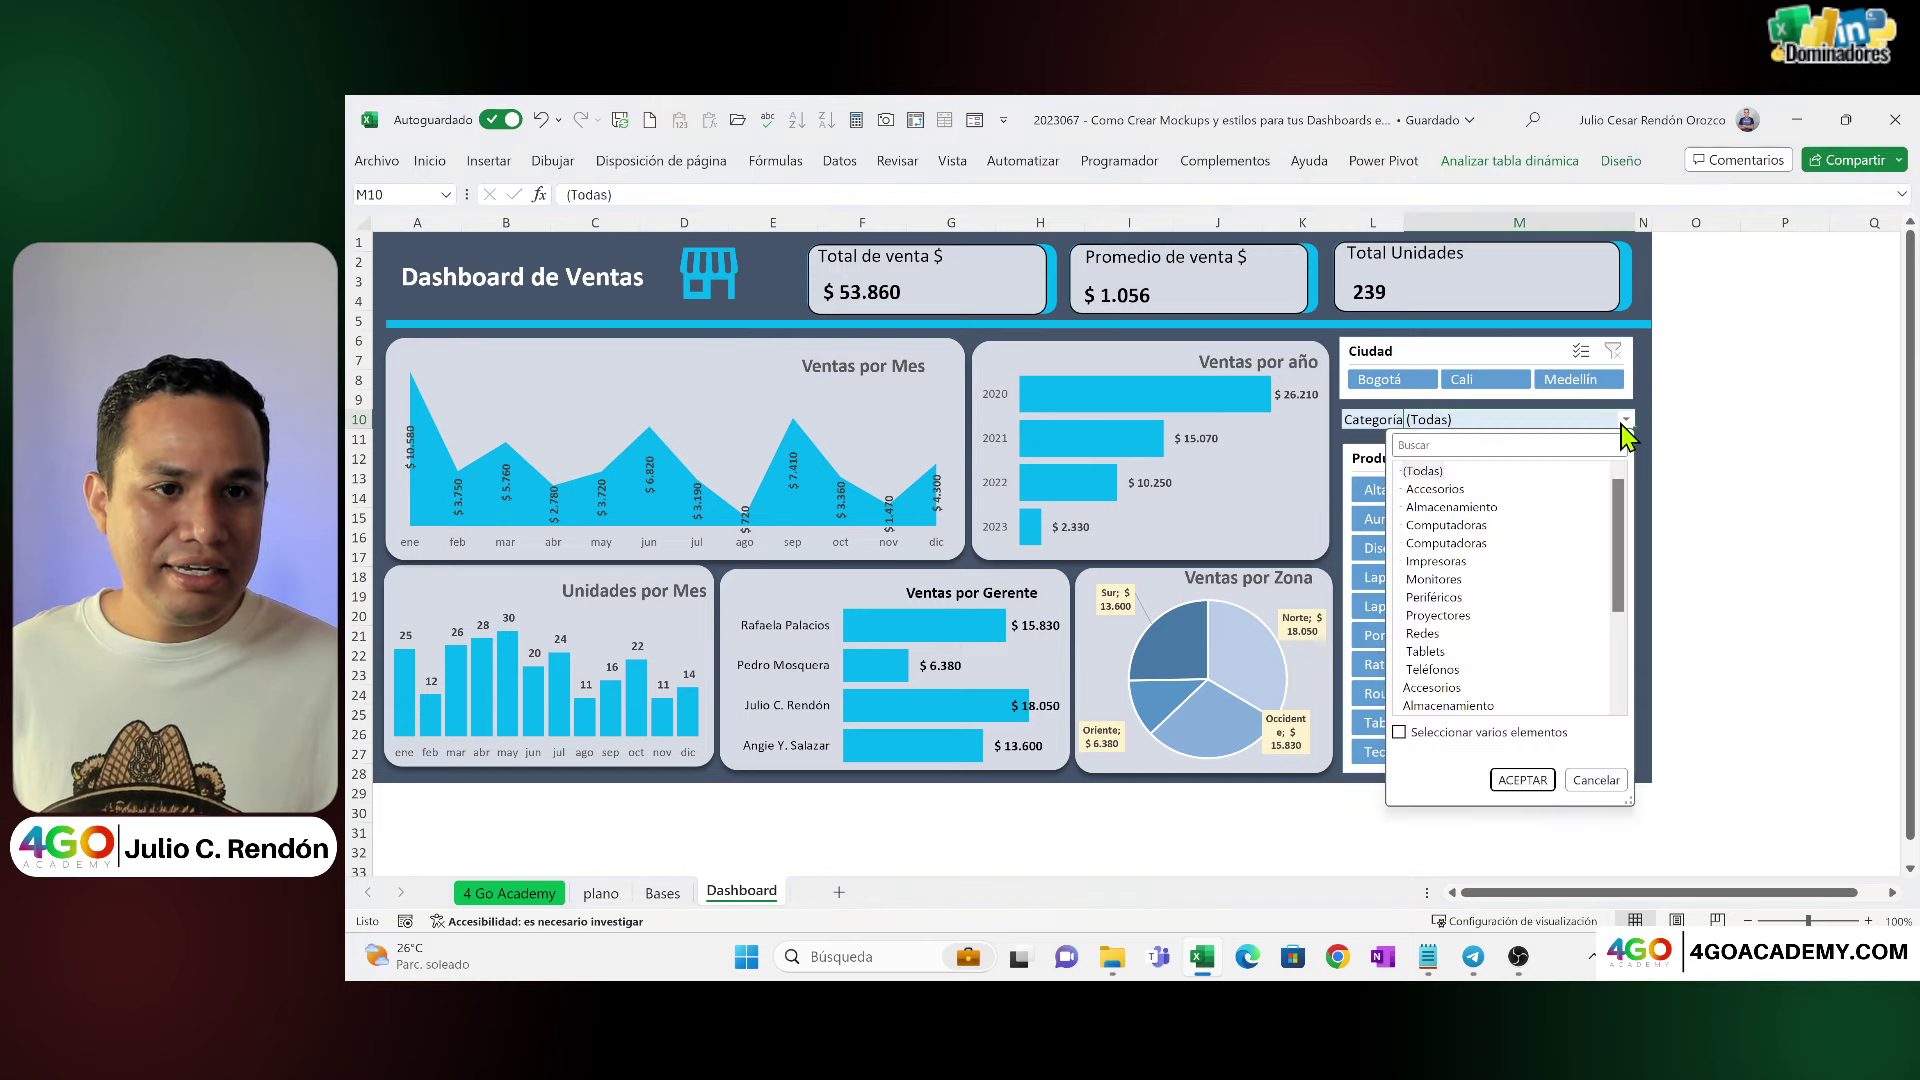
{"action": "left_click", "coordinate": [1522, 782]}
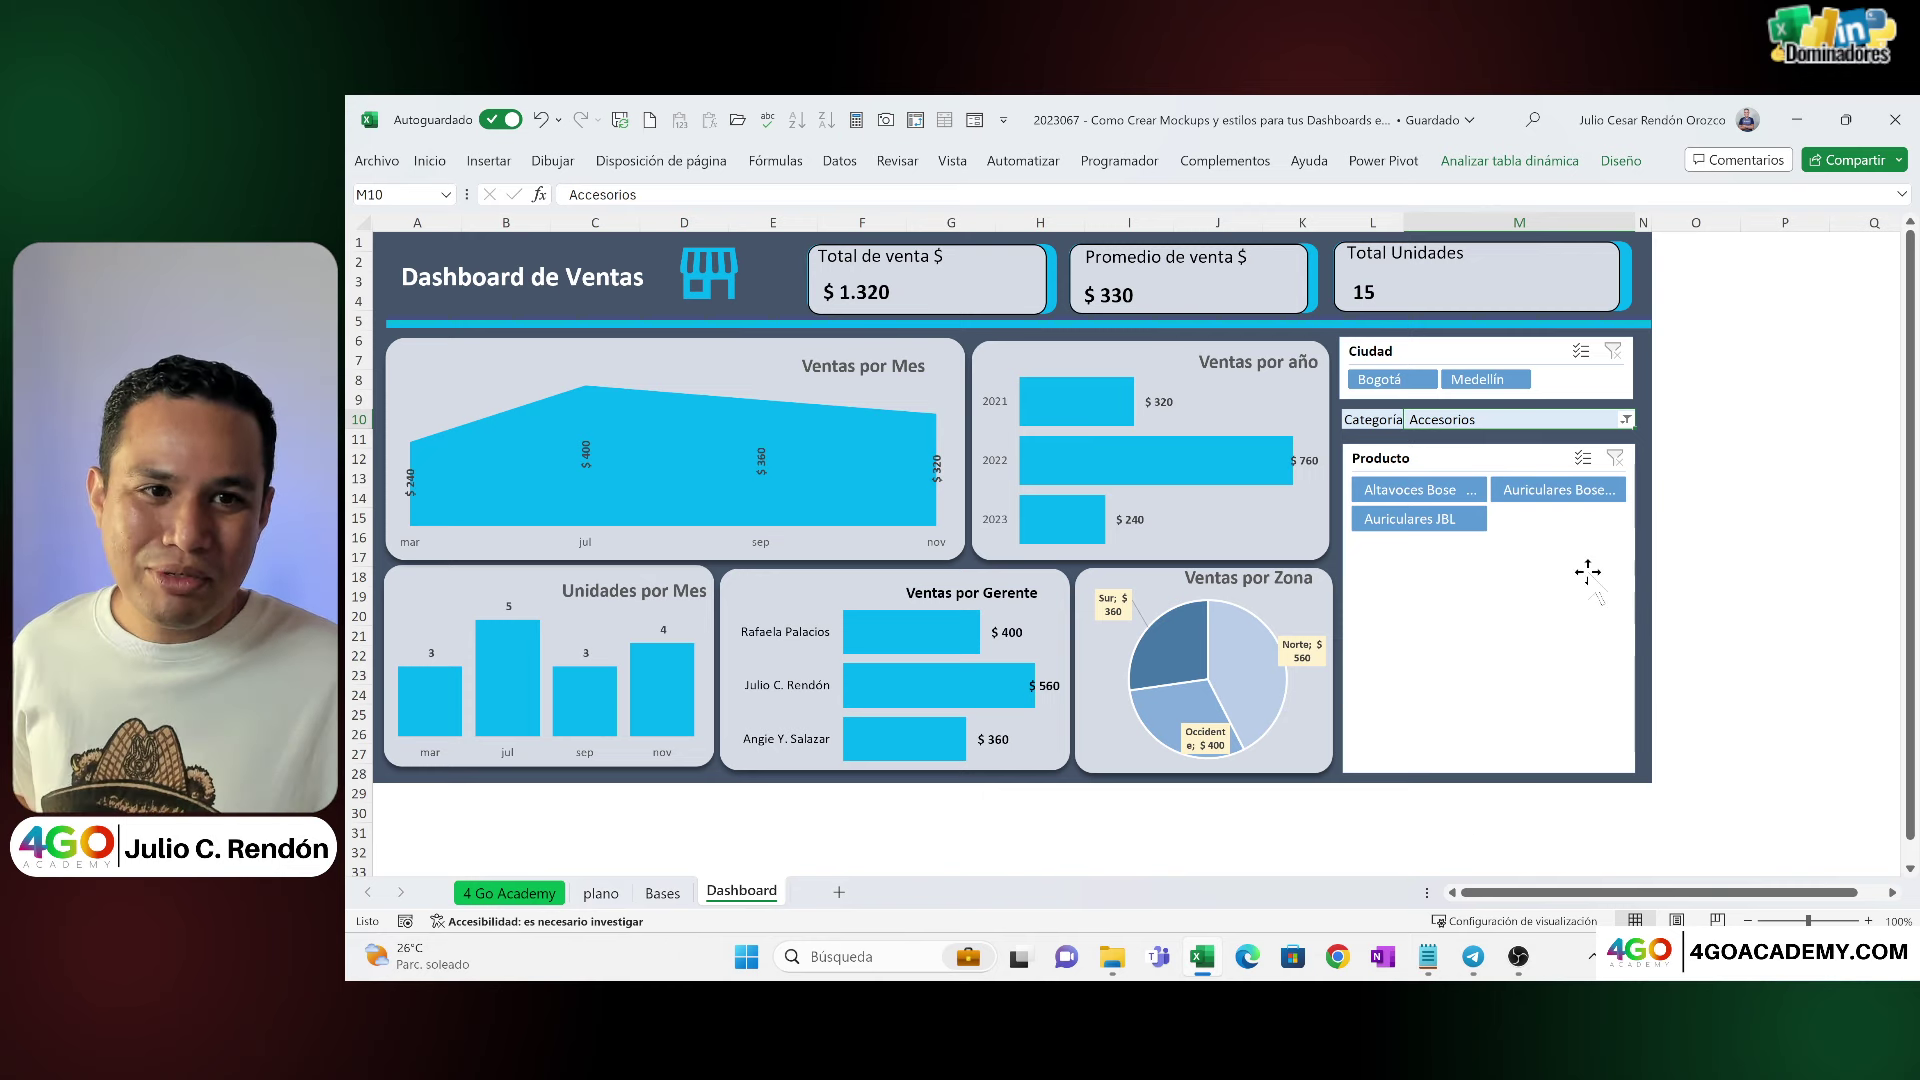
{"action": "left_click", "coordinate": [1626, 420]}
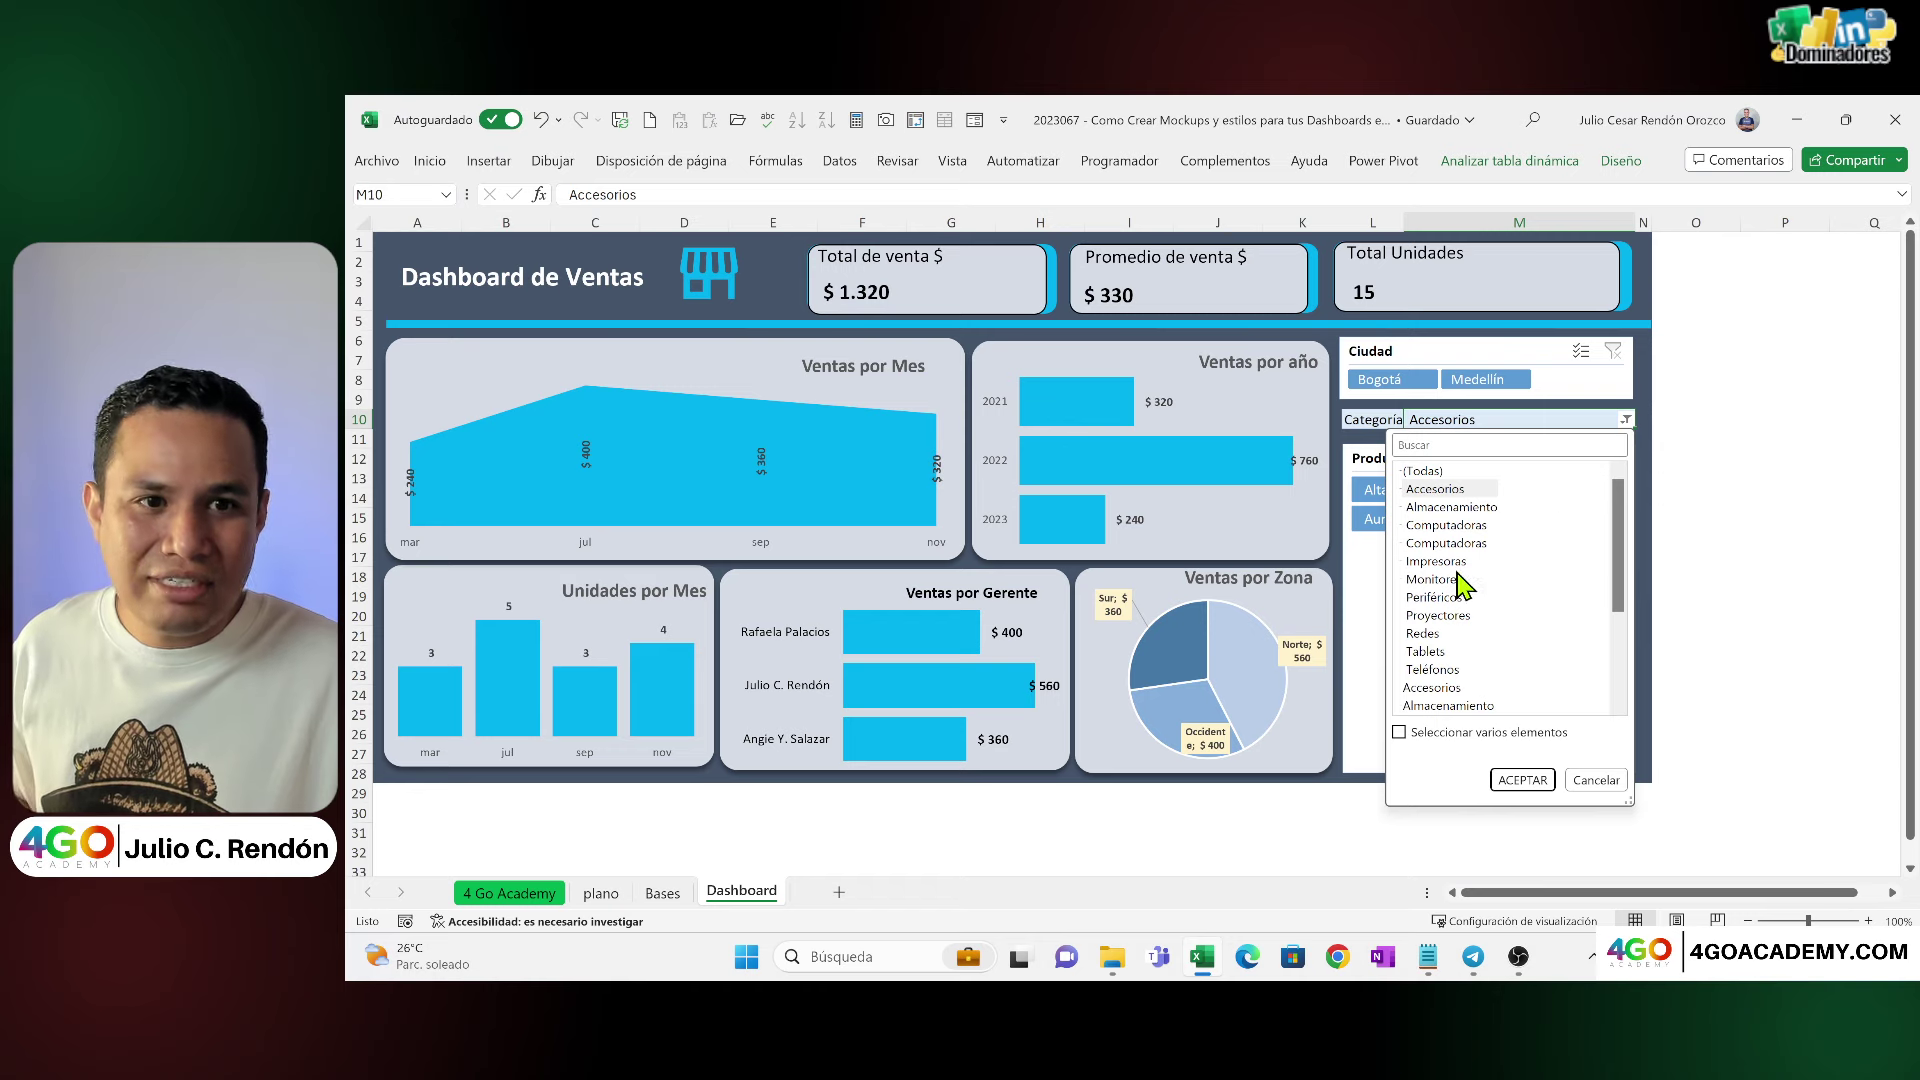
{"action": "left_click", "coordinate": [1516, 782]}
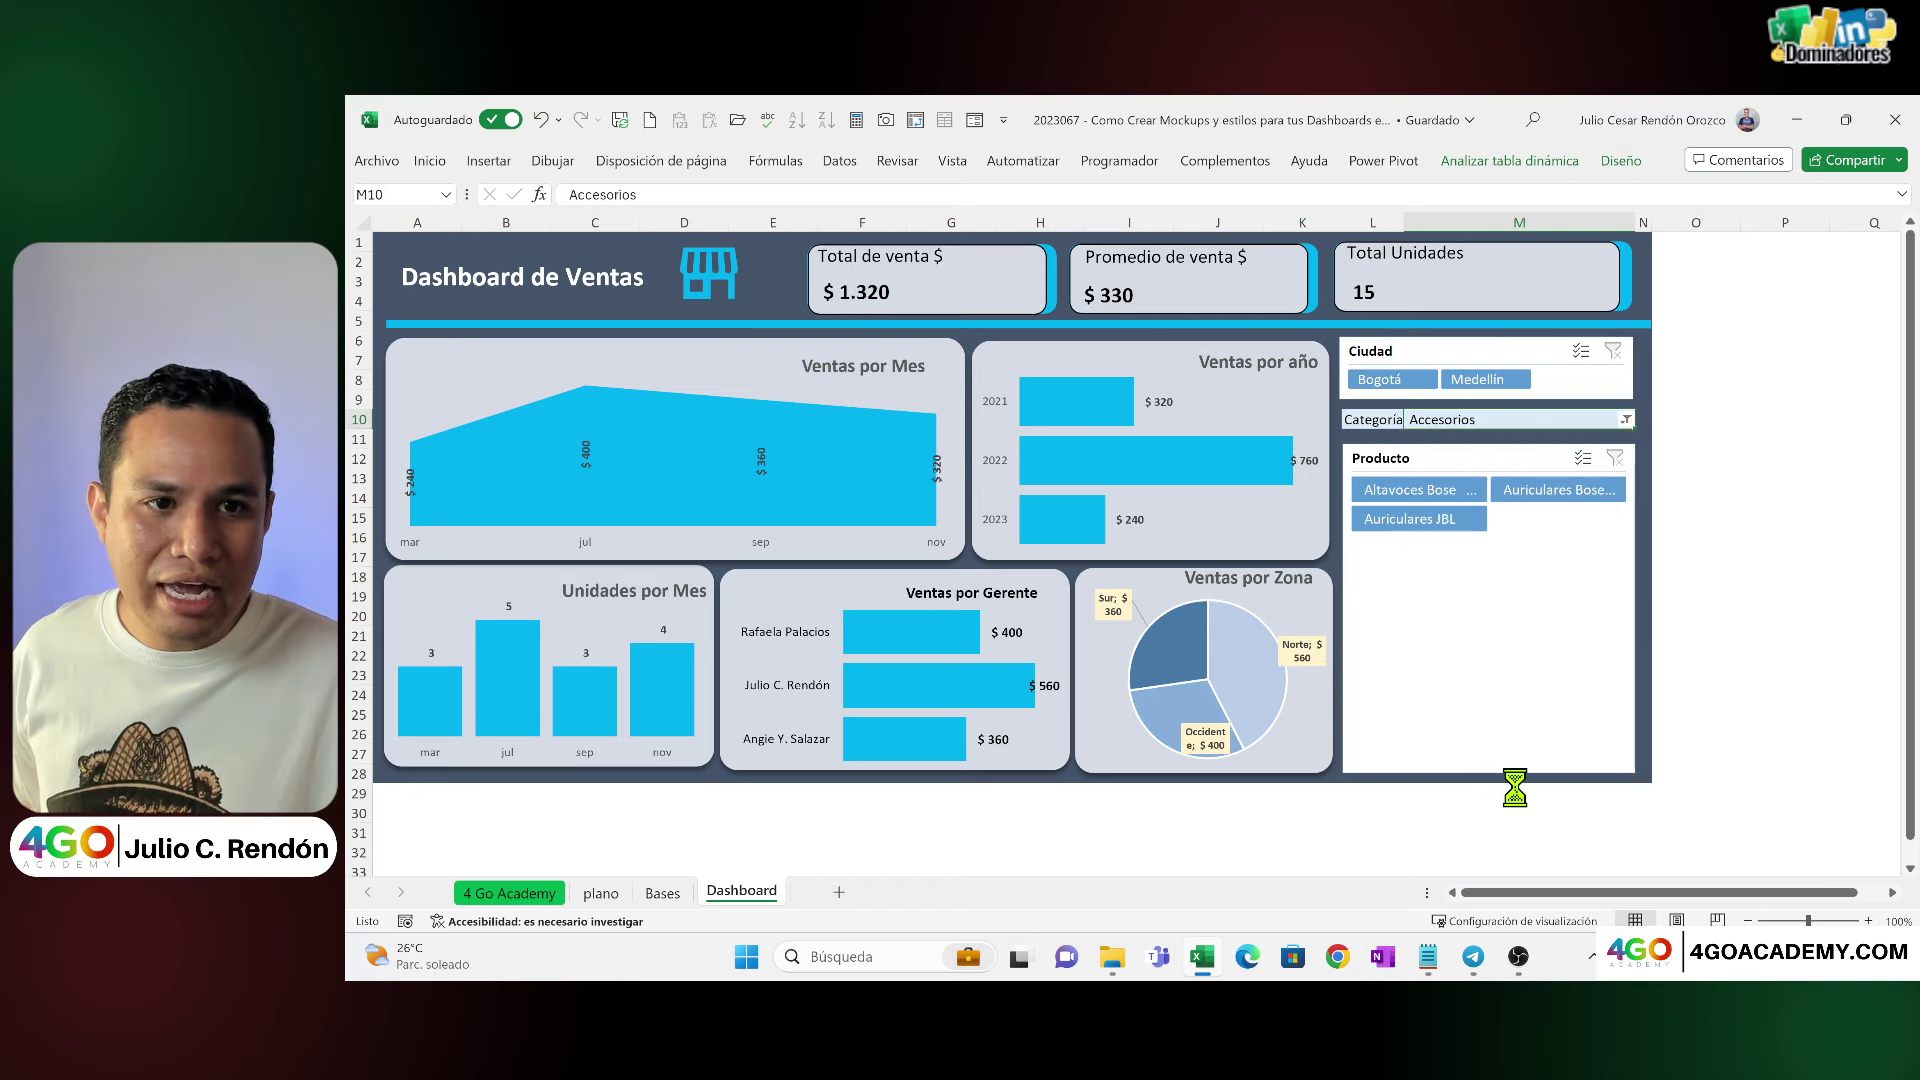
{"action": "left_click", "coordinate": [1627, 420]}
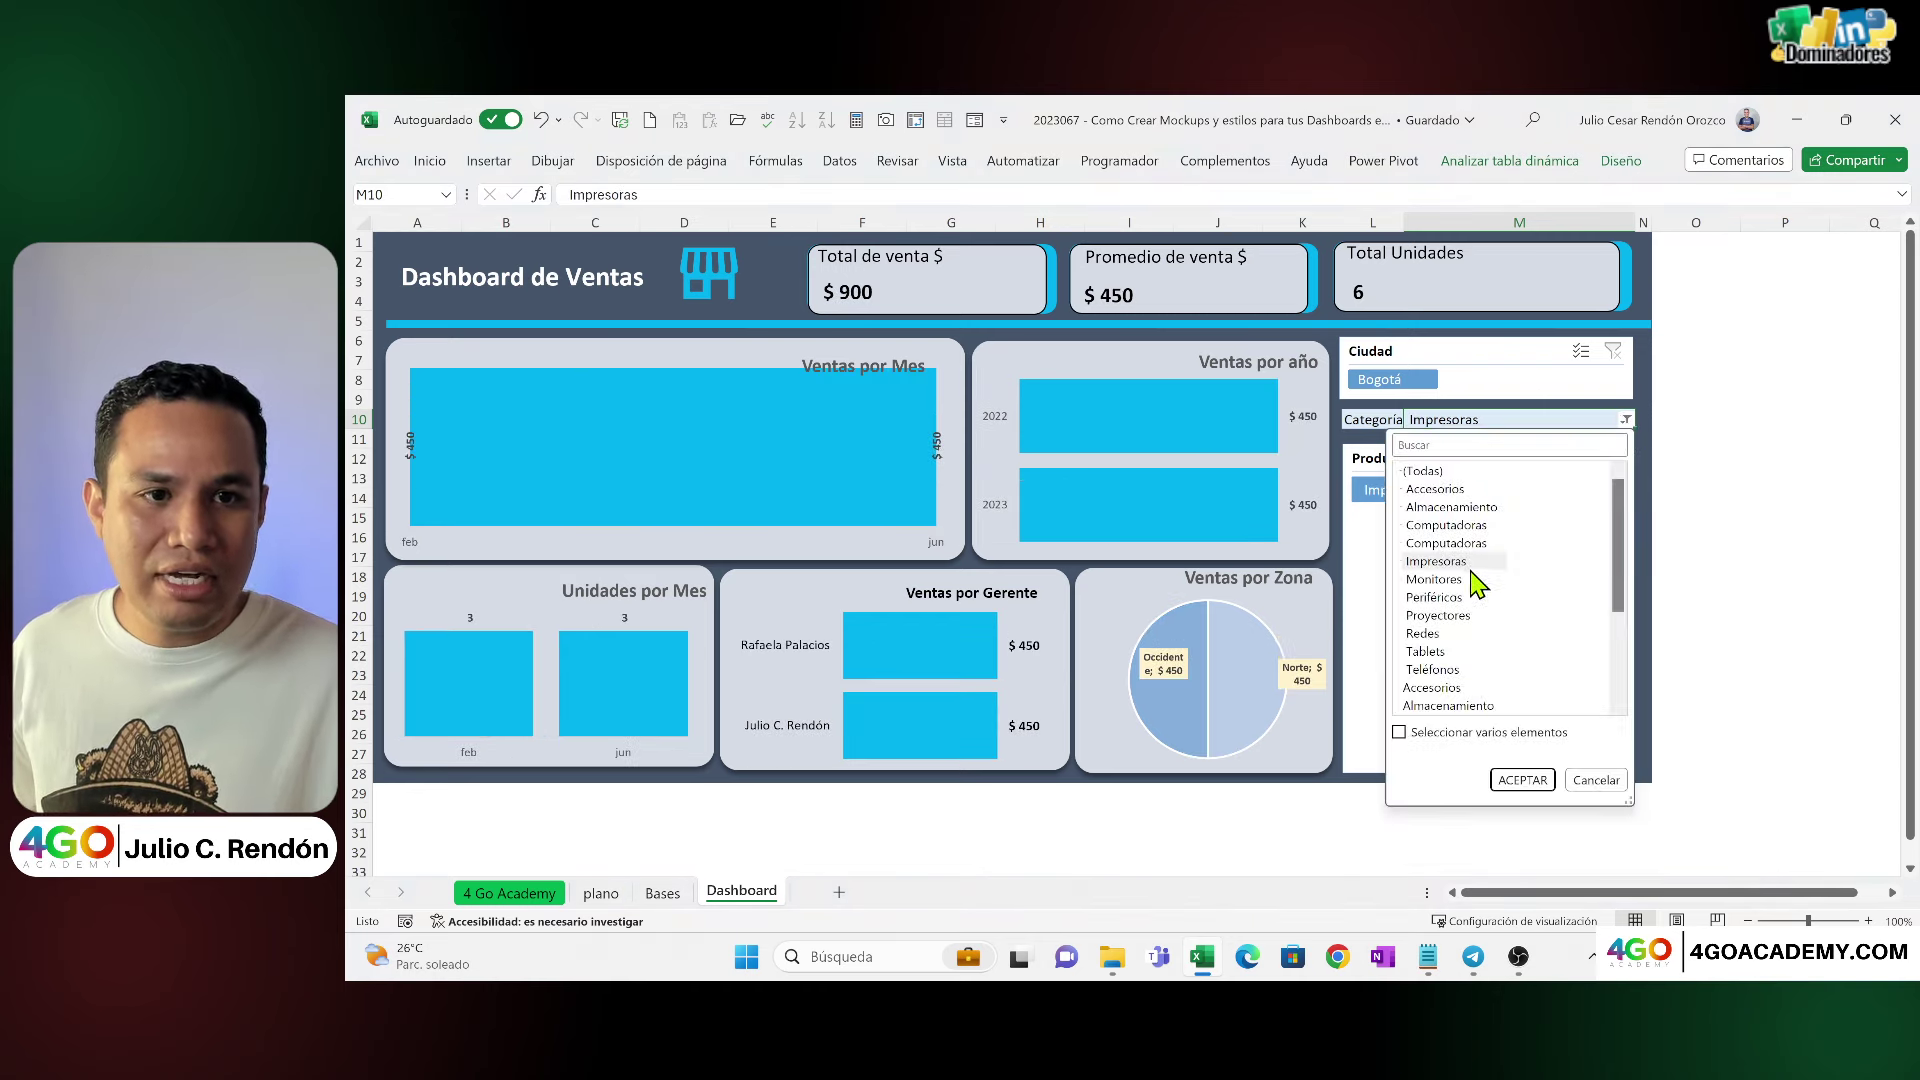
{"action": "left_click", "coordinate": [1520, 781]}
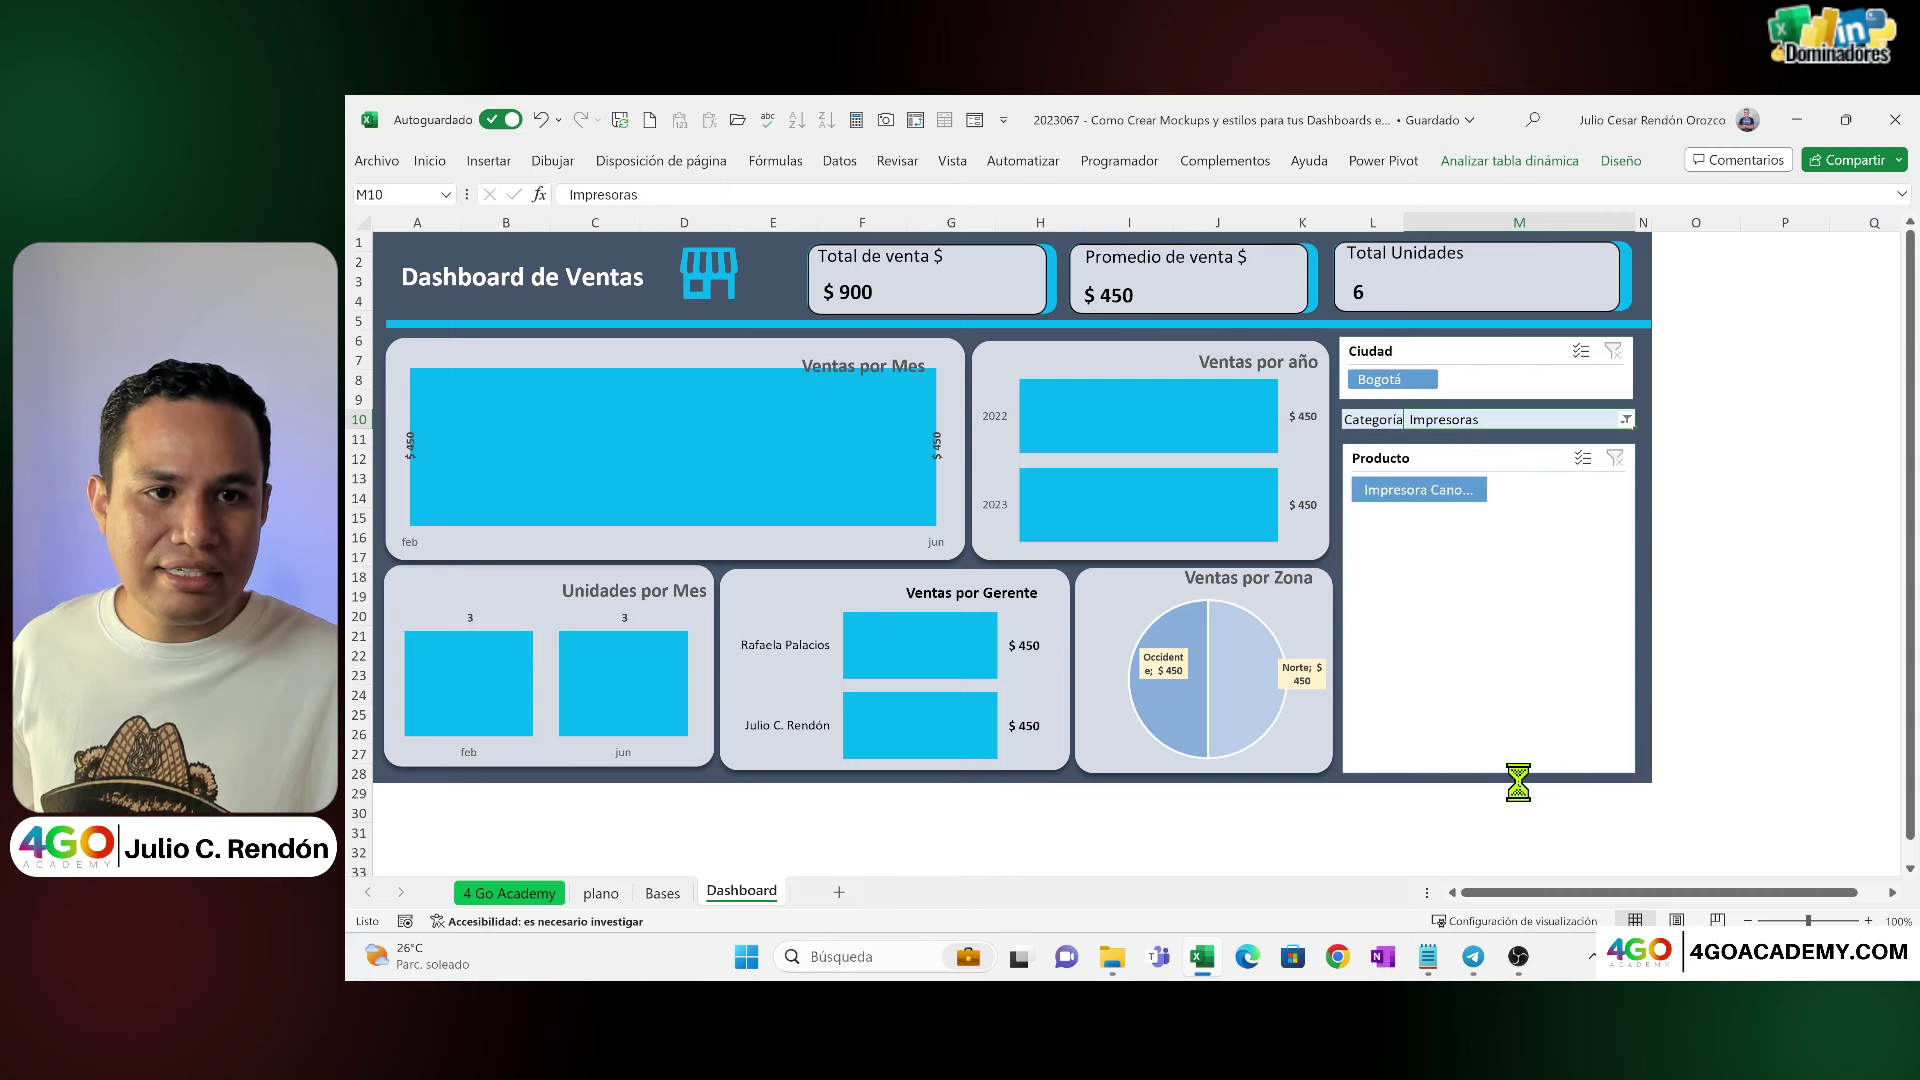
{"action": "left_click", "coordinate": [1627, 420]}
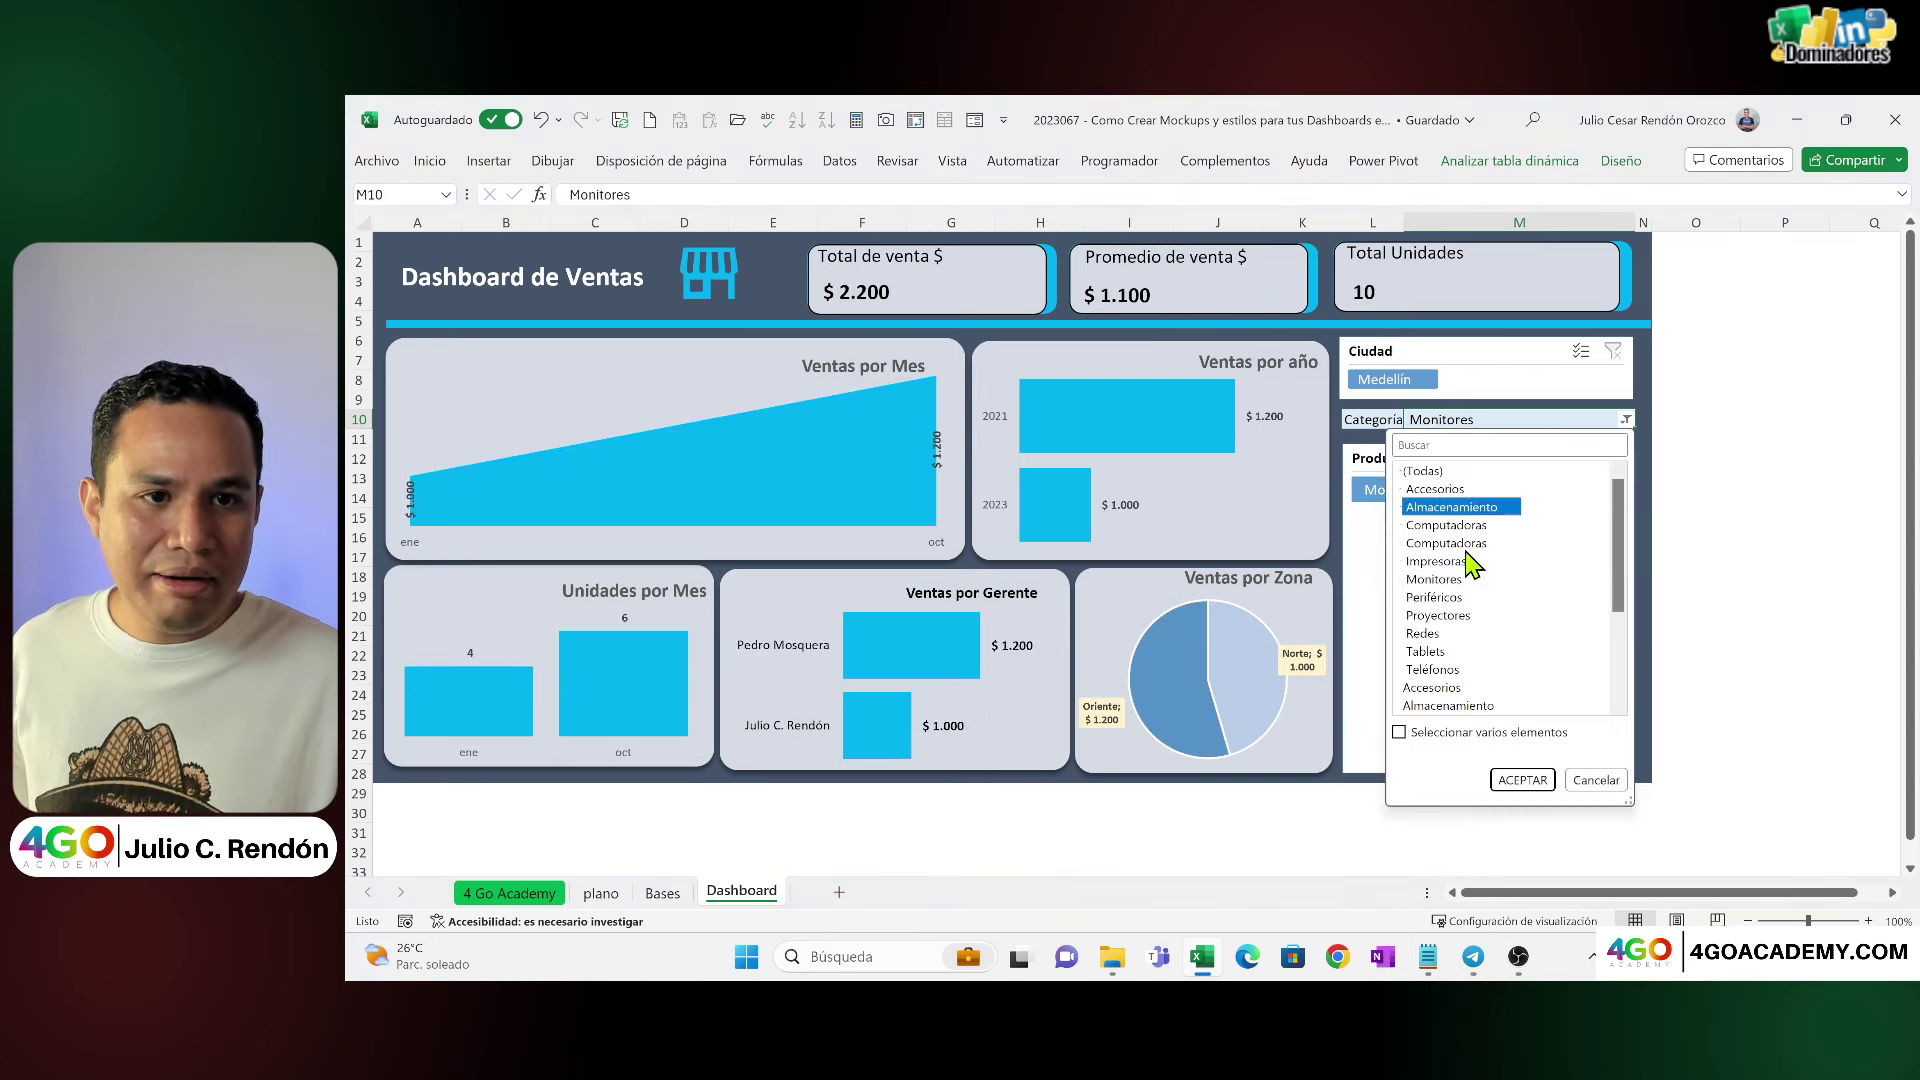
{"action": "left_click", "coordinate": [1511, 779]}
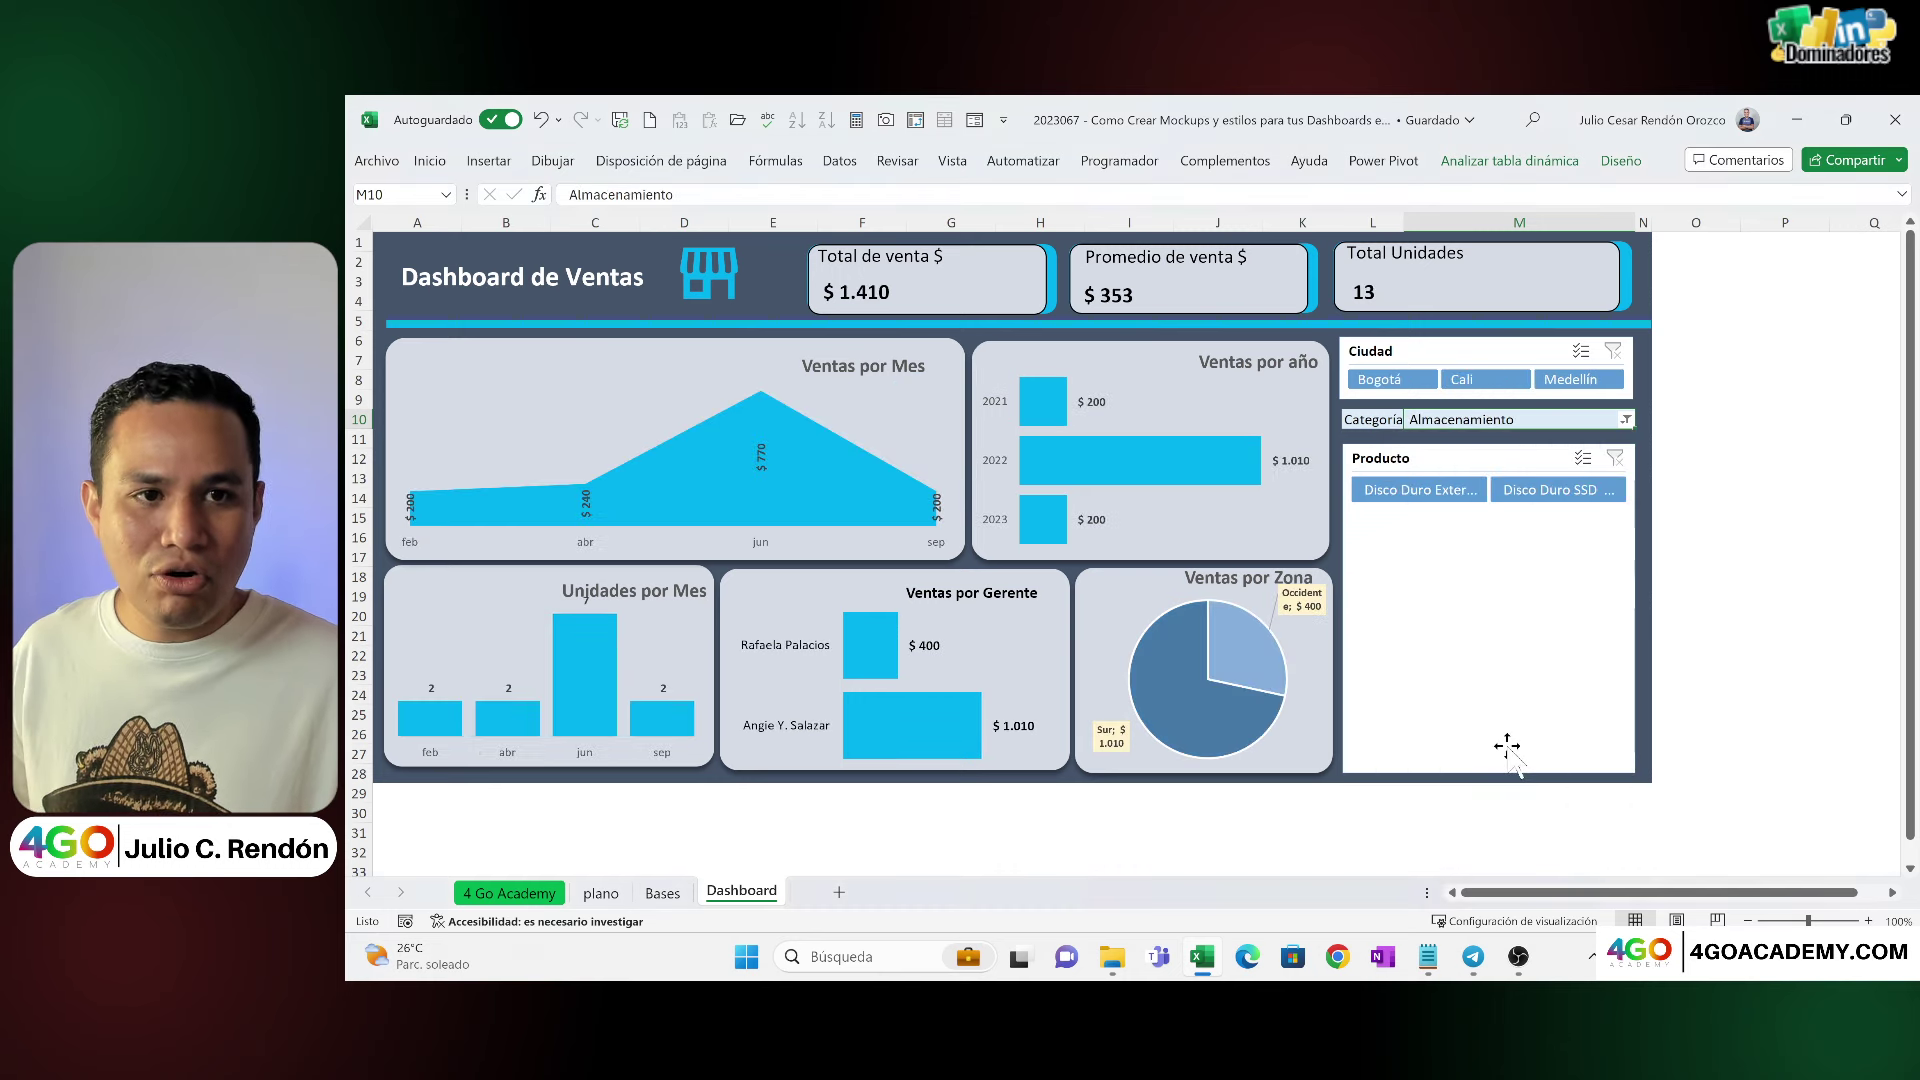
{"action": "left_click", "coordinate": [1627, 419]}
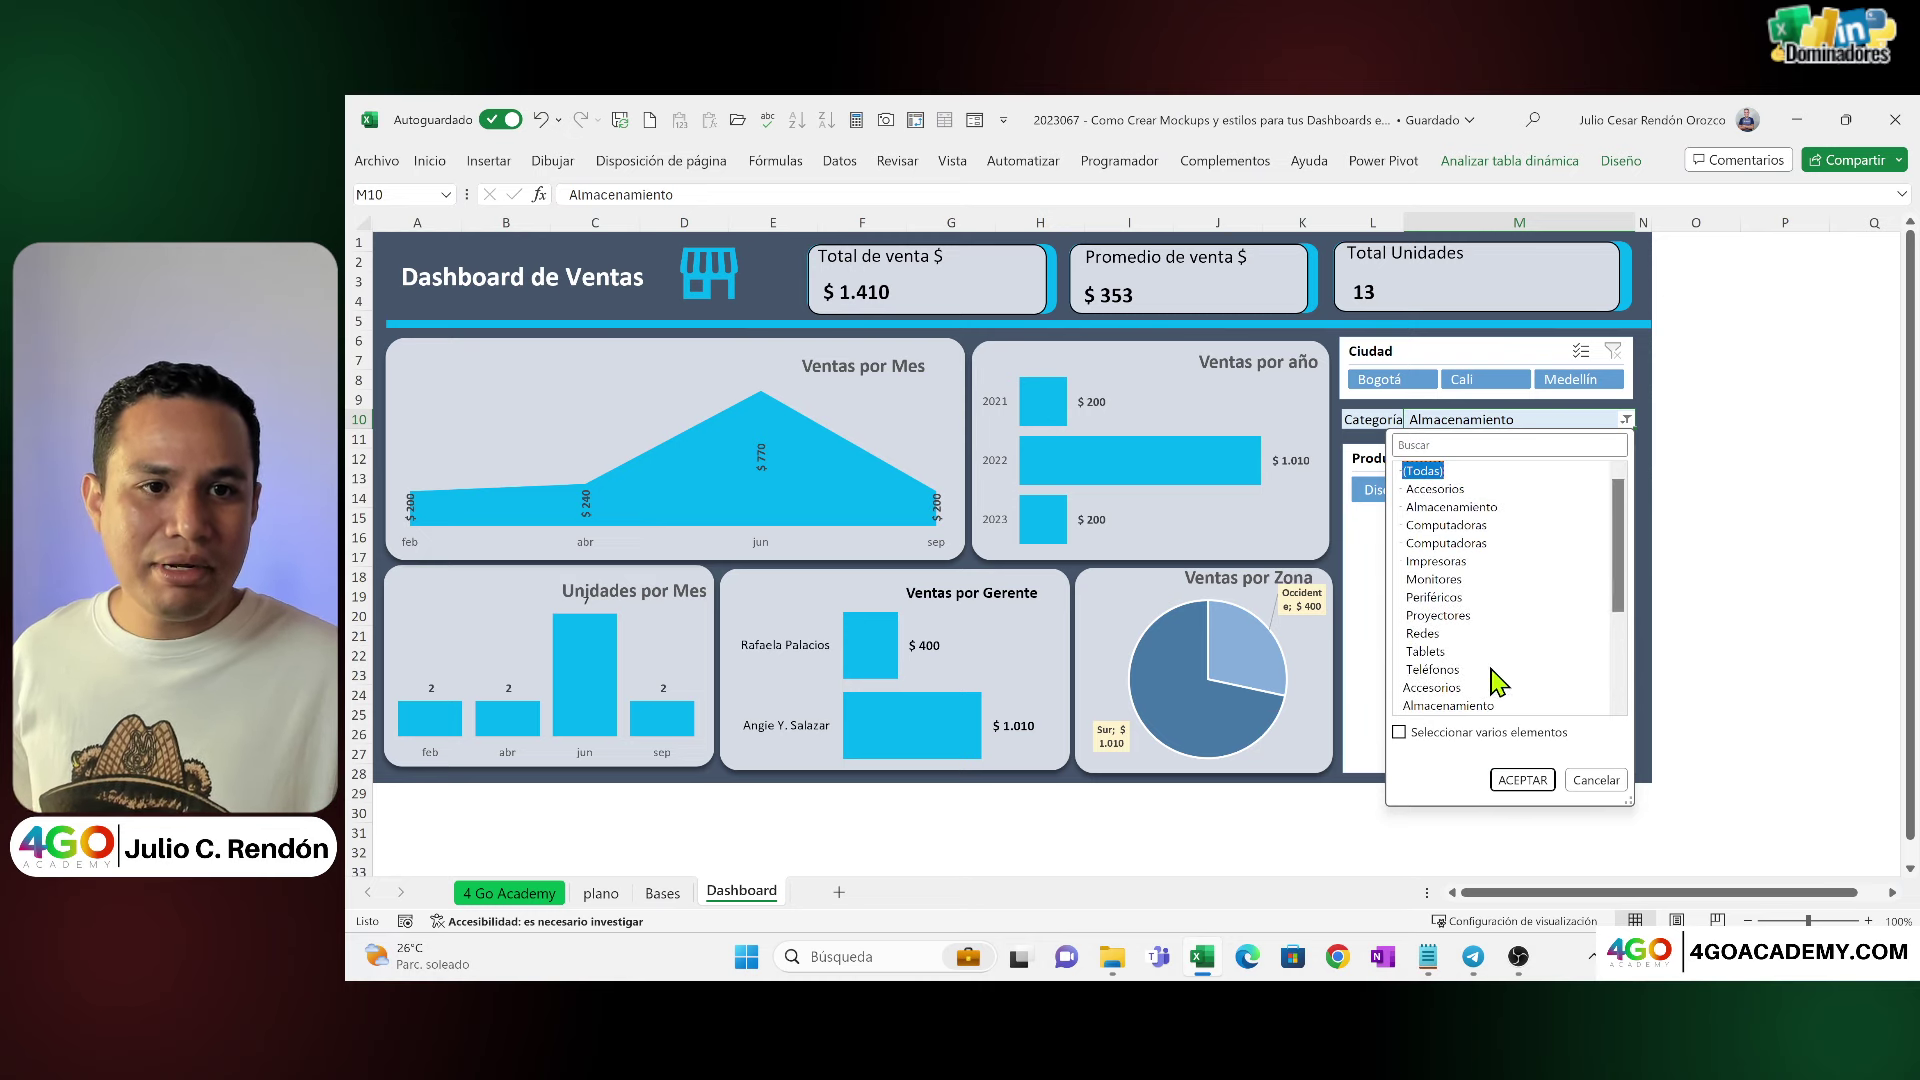
{"action": "left_click", "coordinate": [1513, 779]}
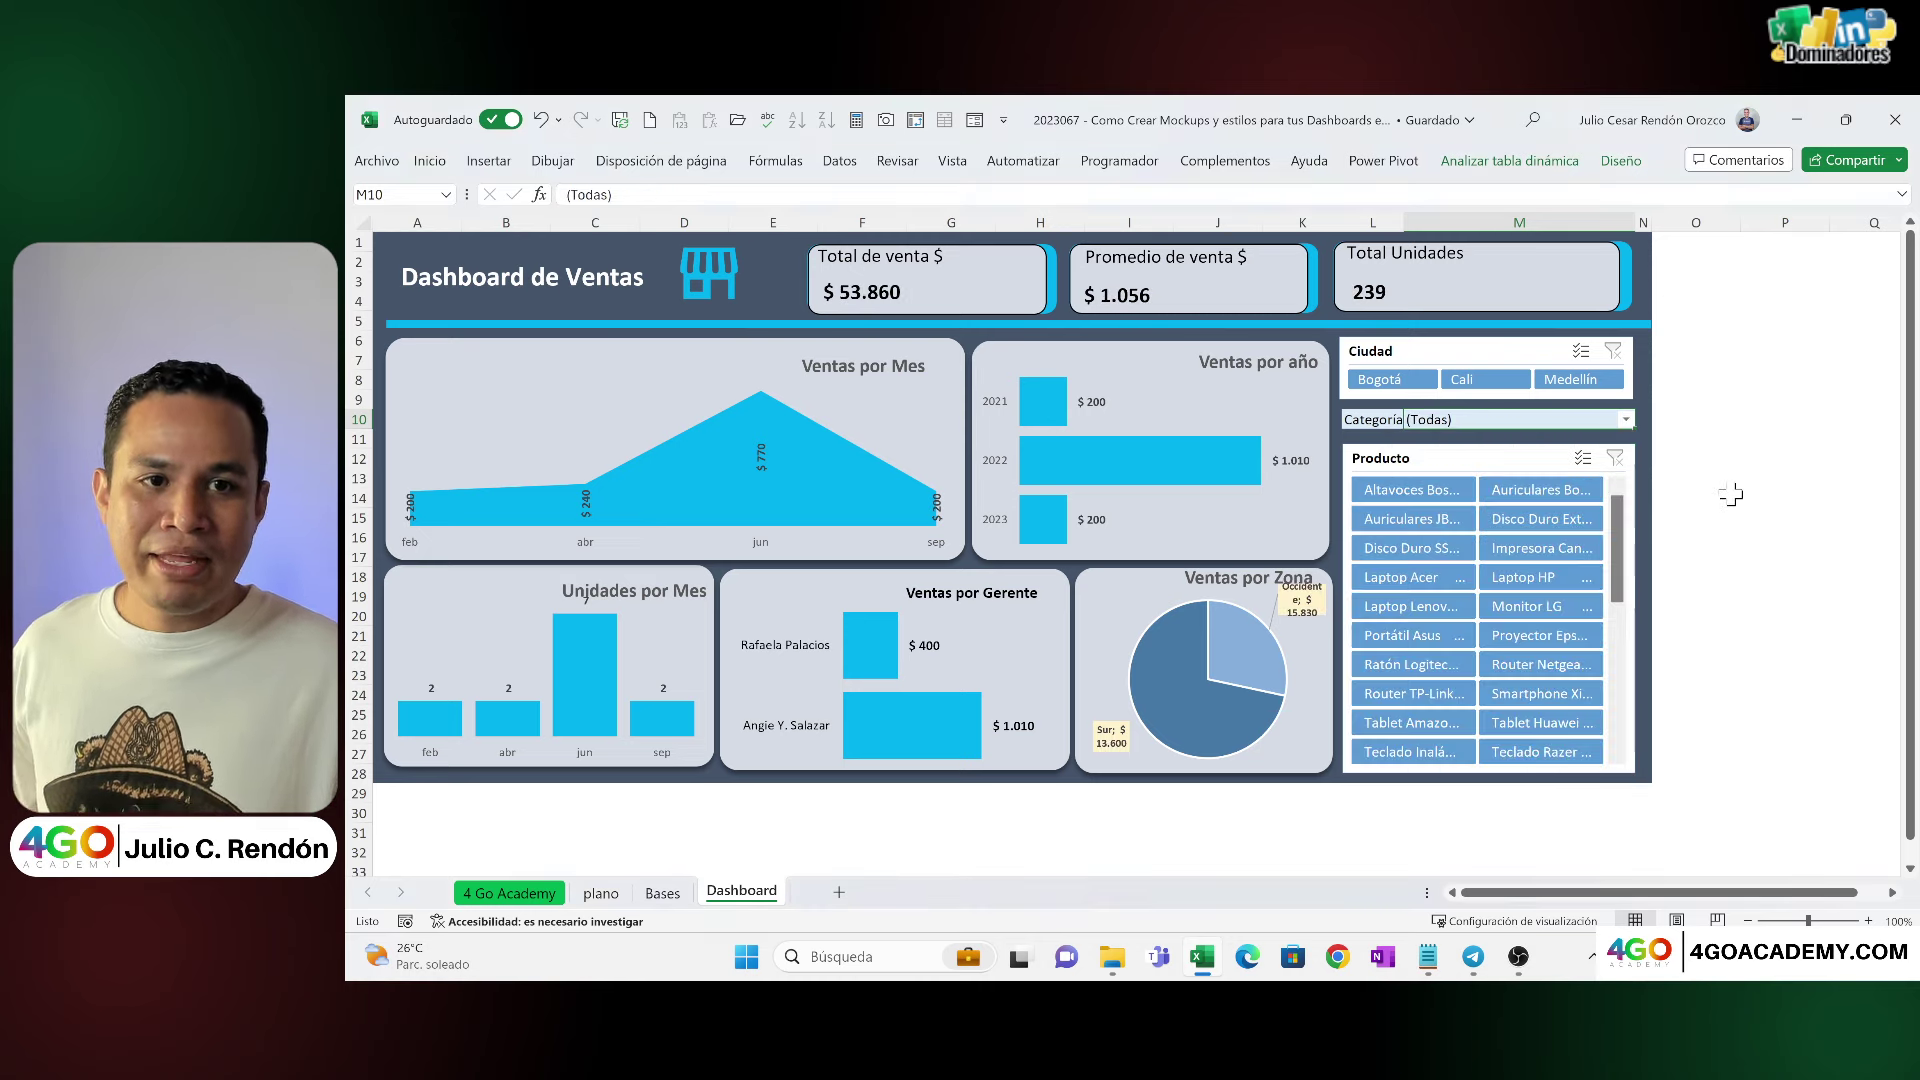